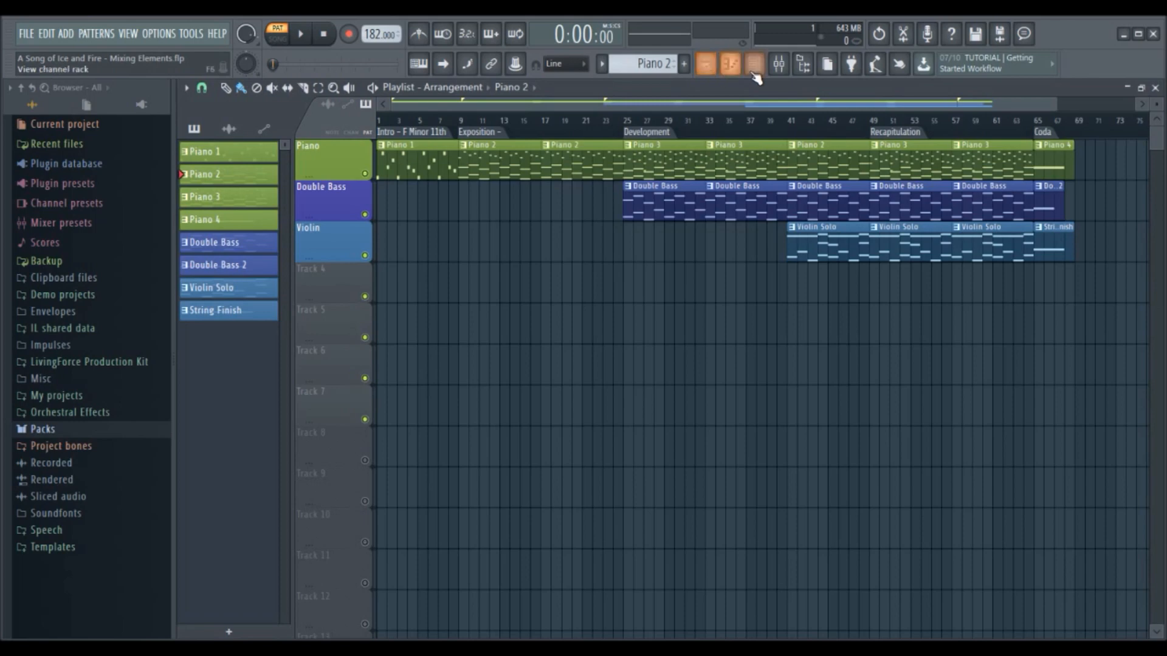
# - Select all three instrument channels in the channel rack and close the rack
pyautogui.click(778, 68)
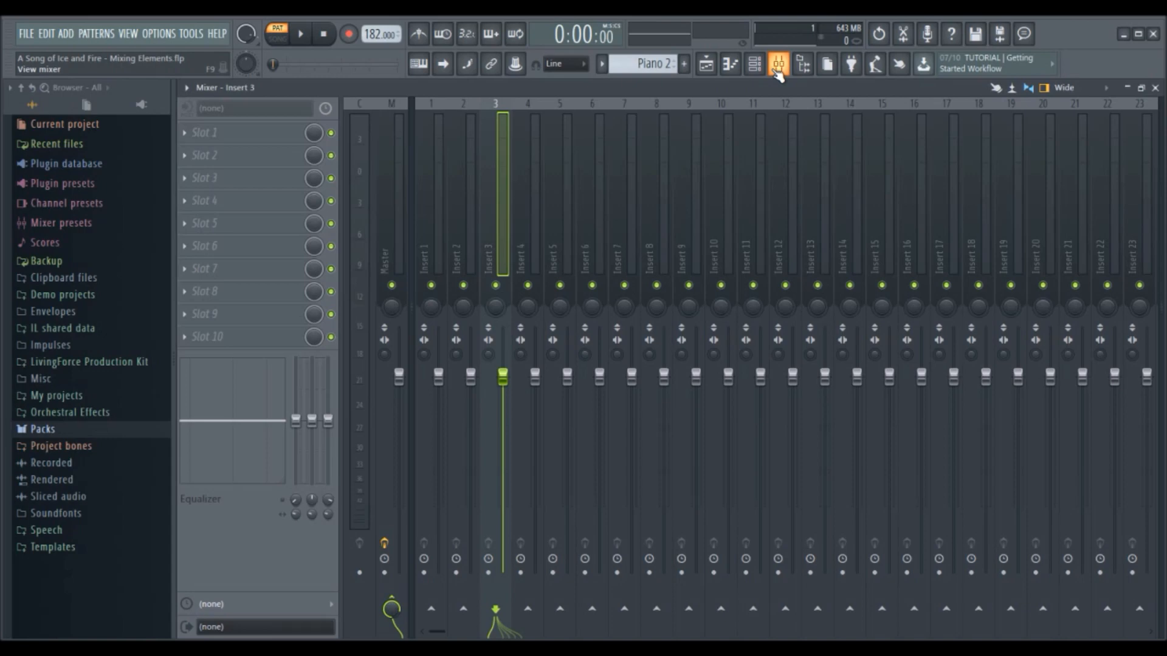
pyautogui.click(778, 68)
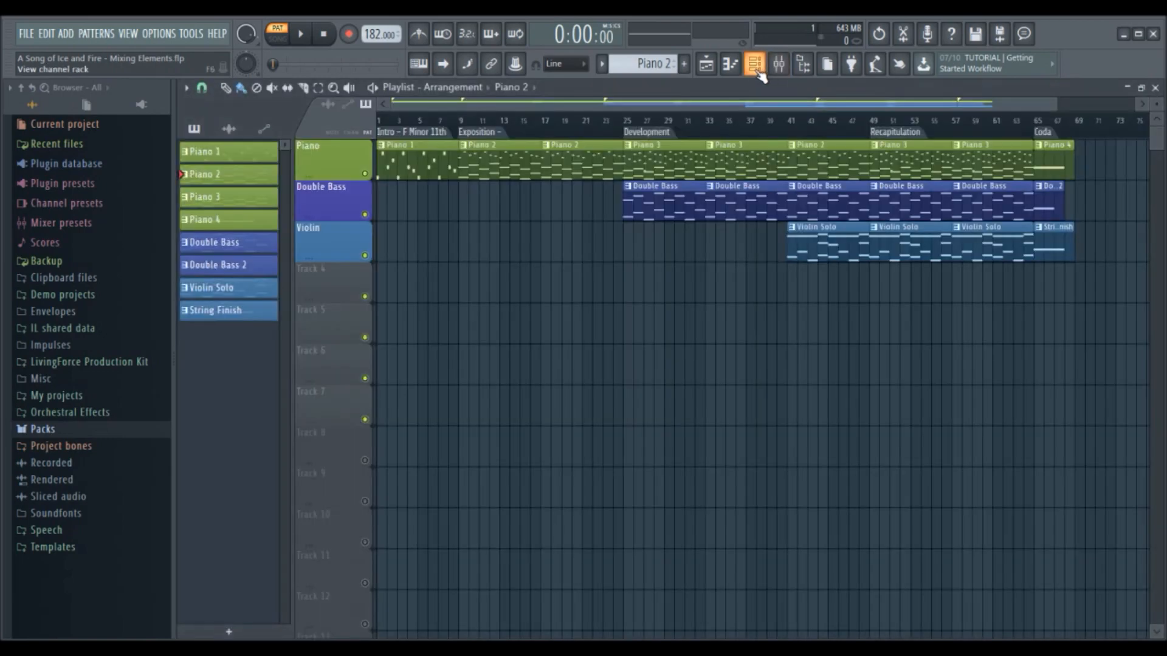
pyautogui.click(753, 64)
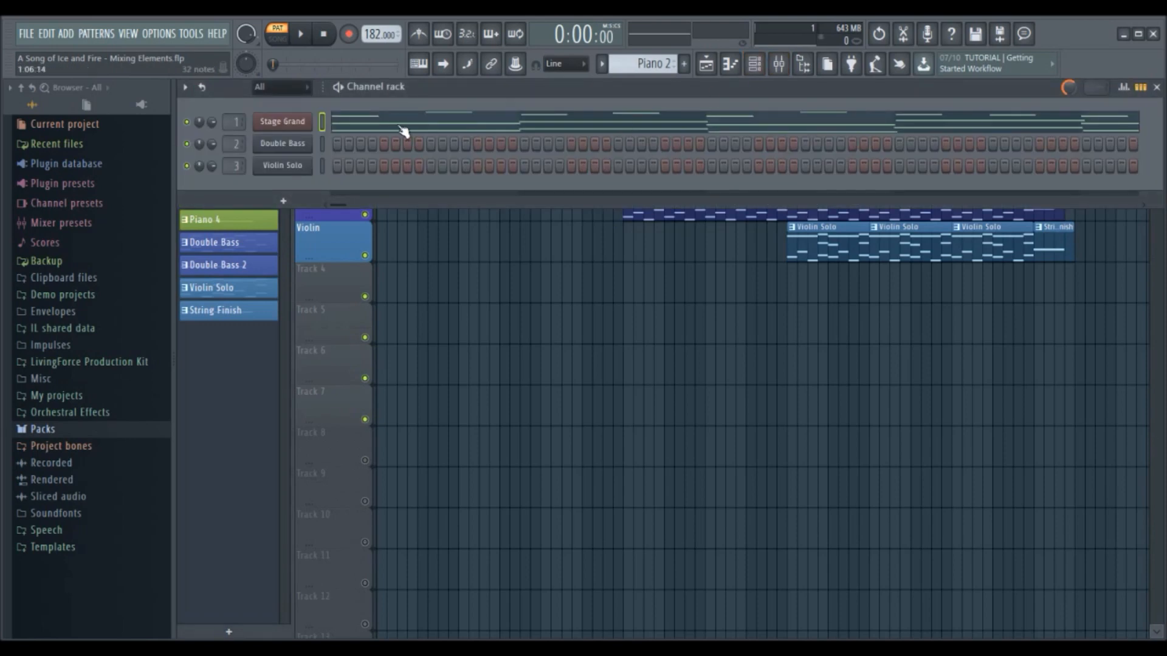
pyautogui.hotkey('ctrl', 'a')
pyautogui.click(751, 71)
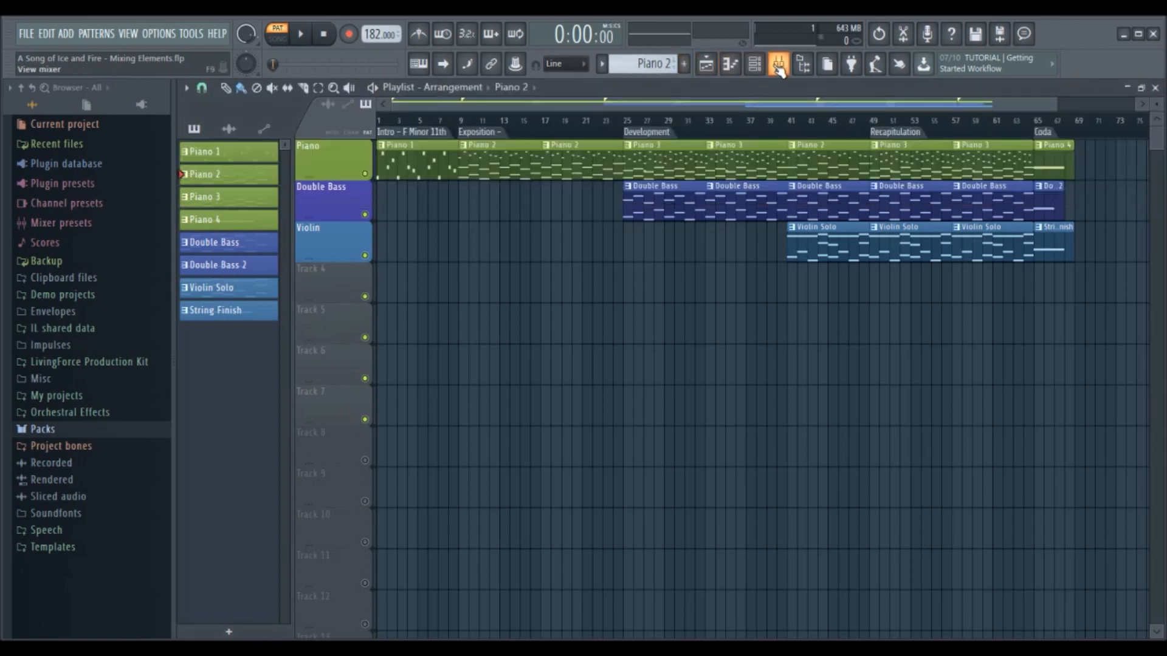
# - Route the selected channels to consecutive mixer tracks starting from Insert 1
pyautogui.click(778, 64)
pyautogui.click(437, 170)
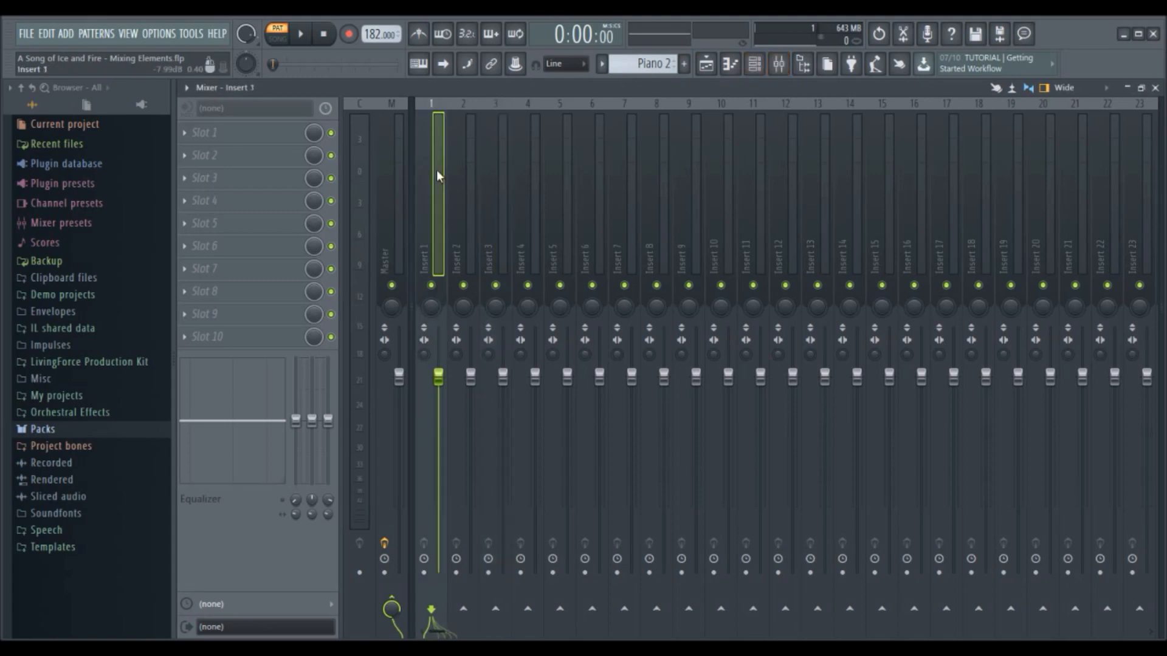
pyautogui.rightClick(437, 170)
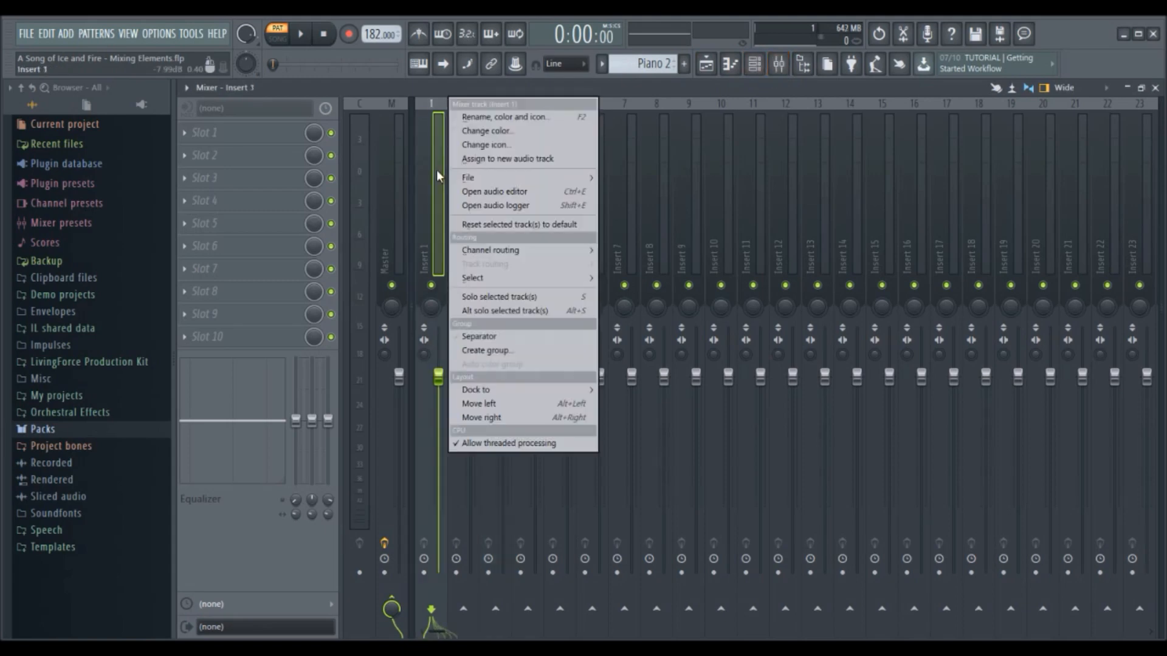
pyautogui.moveTo(467, 246)
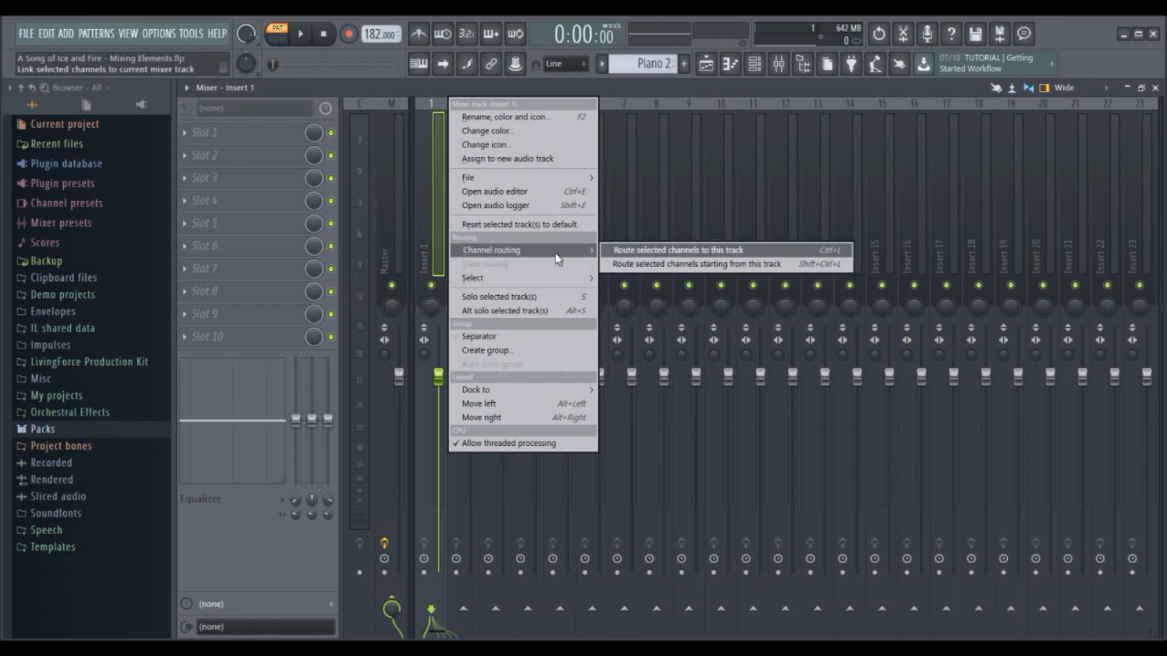
pyautogui.click(629, 264)
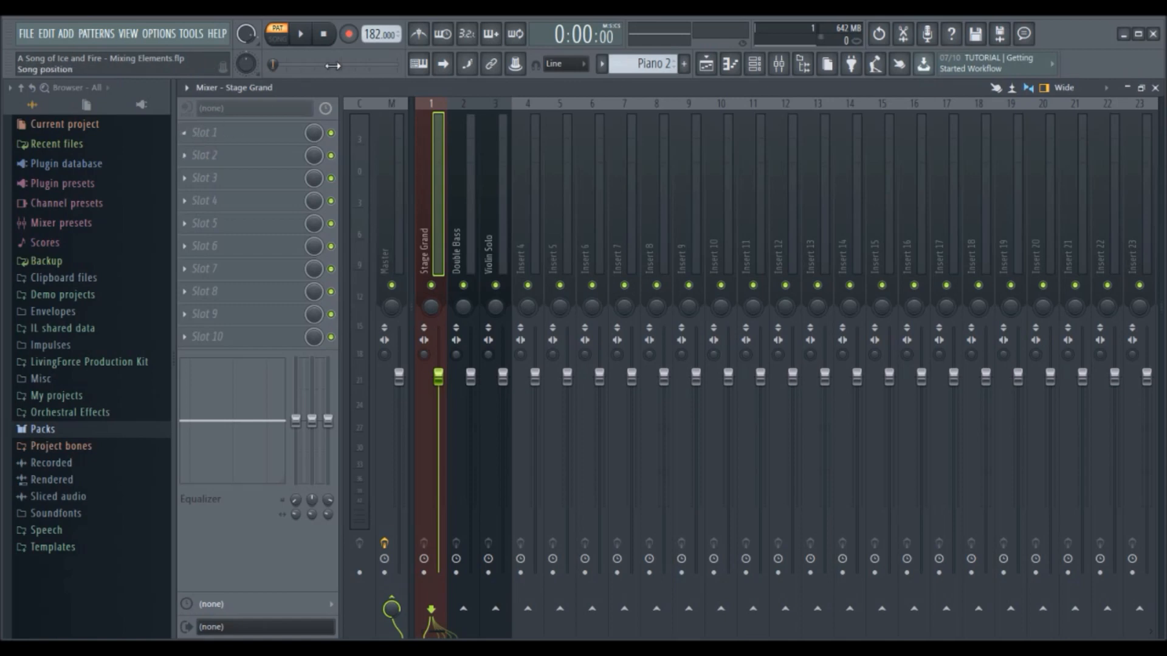
# - Play the arrangement from the start in song mode to check the Stage Grand's mixer level, and stop playback
pyautogui.click(277, 39)
pyautogui.click(301, 35)
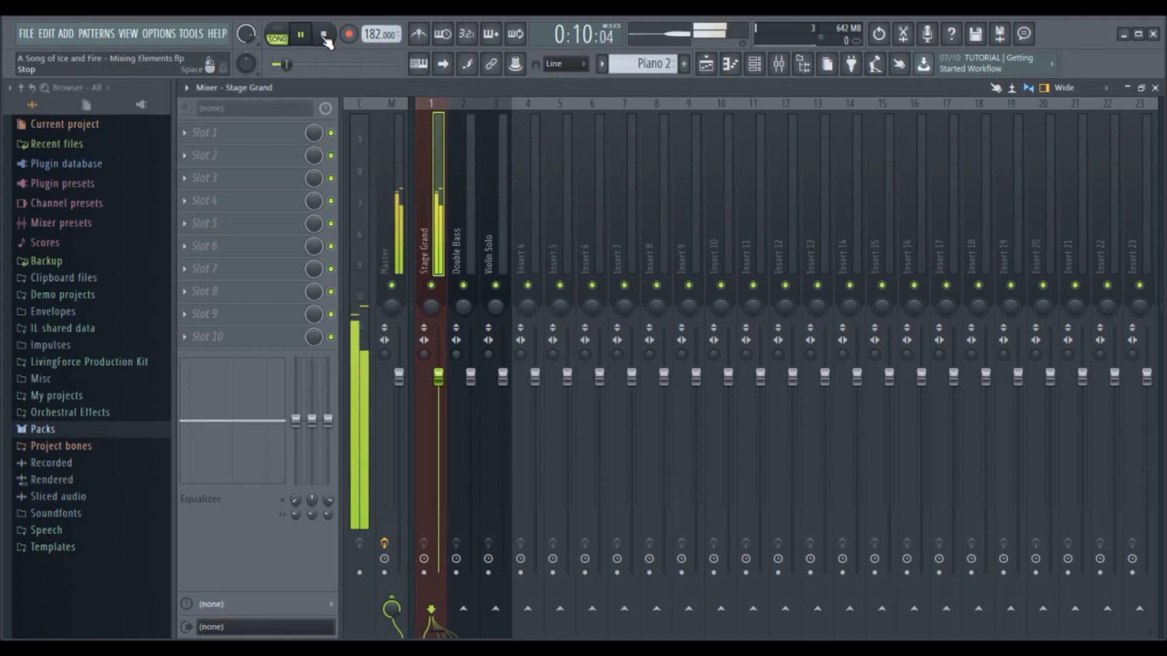
pyautogui.click(325, 37)
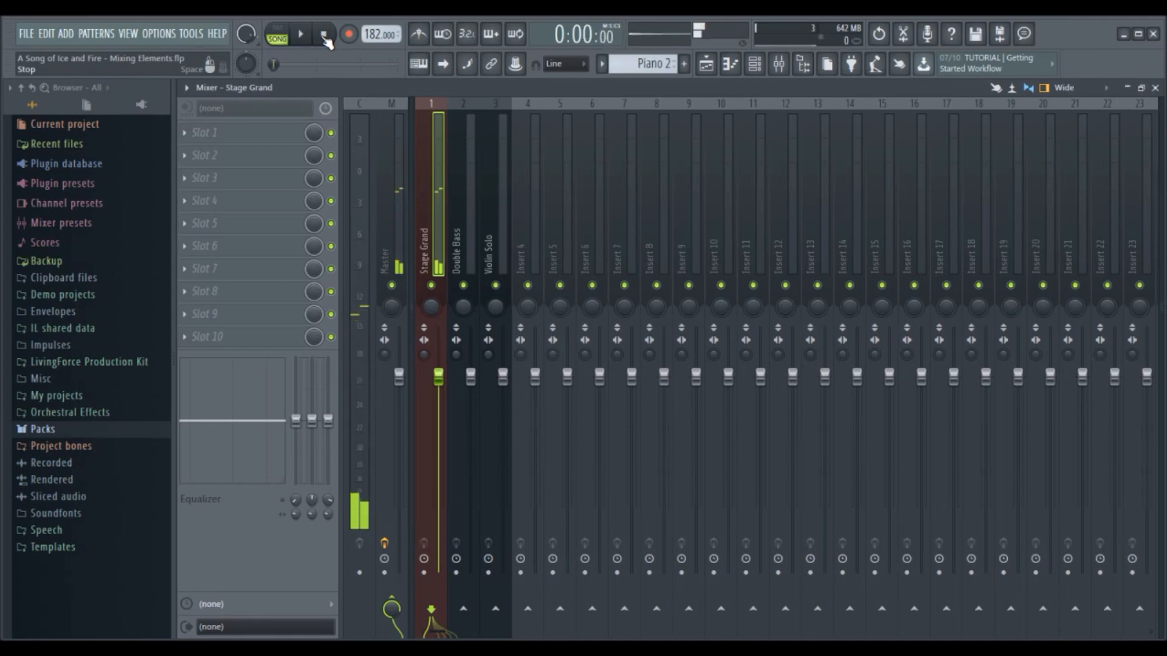
# - Play the Double Bass pattern in pattern mode with its mixer track selected, and stop playback
pyautogui.click(601, 68)
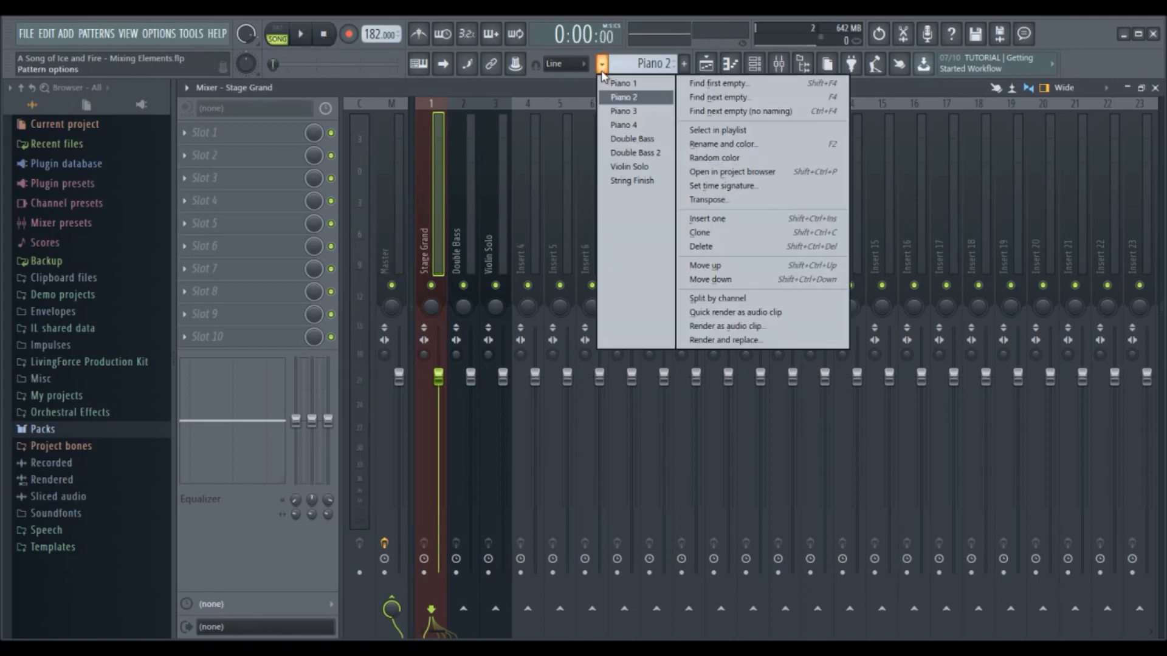
pyautogui.click(621, 137)
pyautogui.click(475, 166)
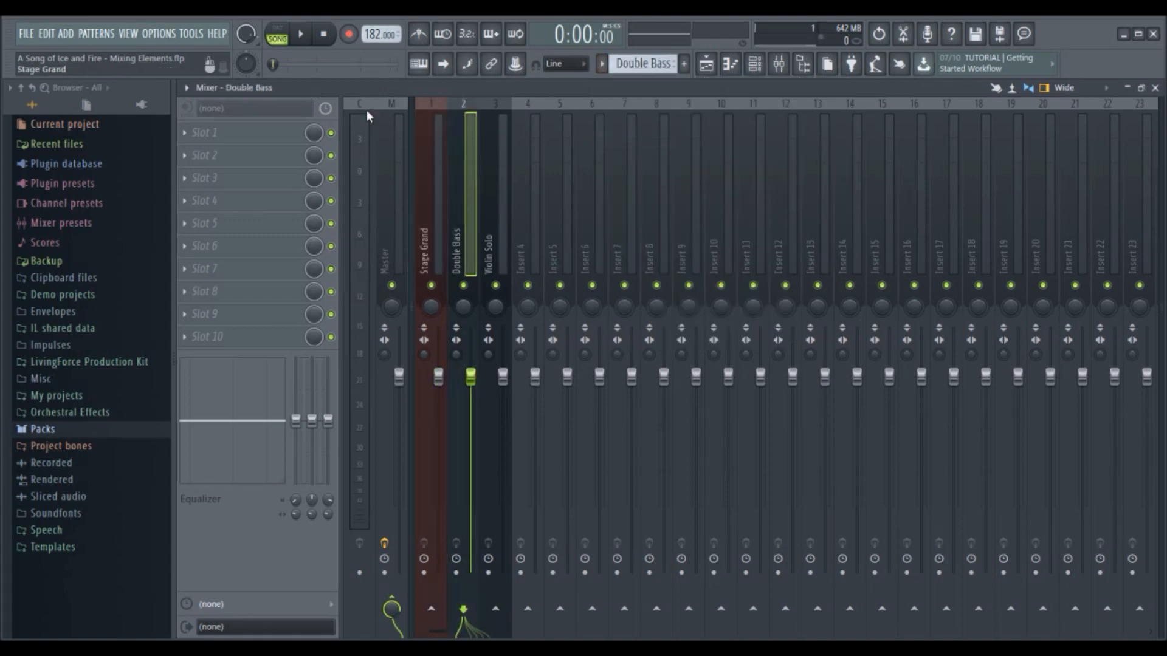
pyautogui.click(284, 36)
pyautogui.click(303, 36)
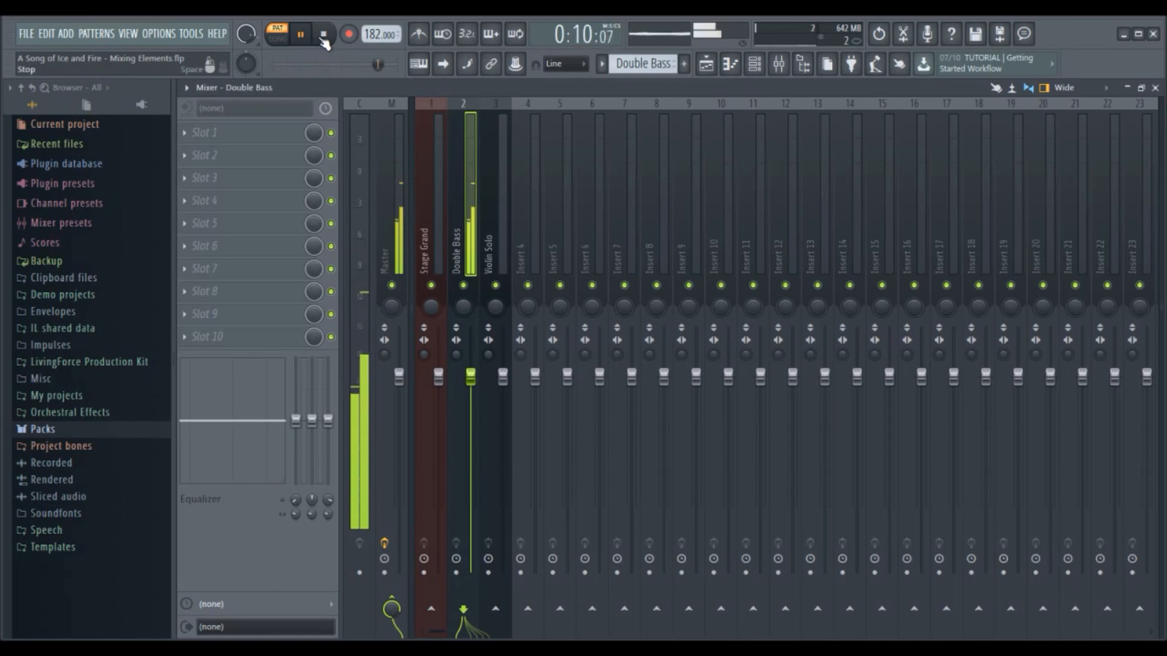
pyautogui.click(323, 35)
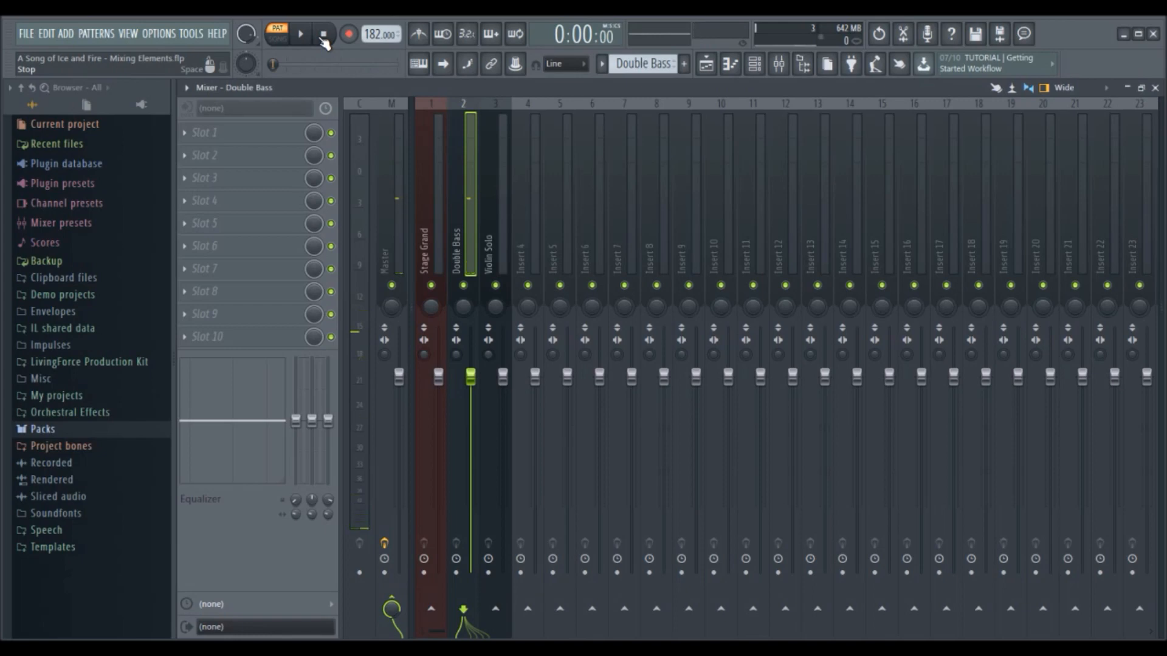
# - Switch to the Violin Solo pattern and play it to check its mixer level
pyautogui.click(644, 63)
pyautogui.click(632, 167)
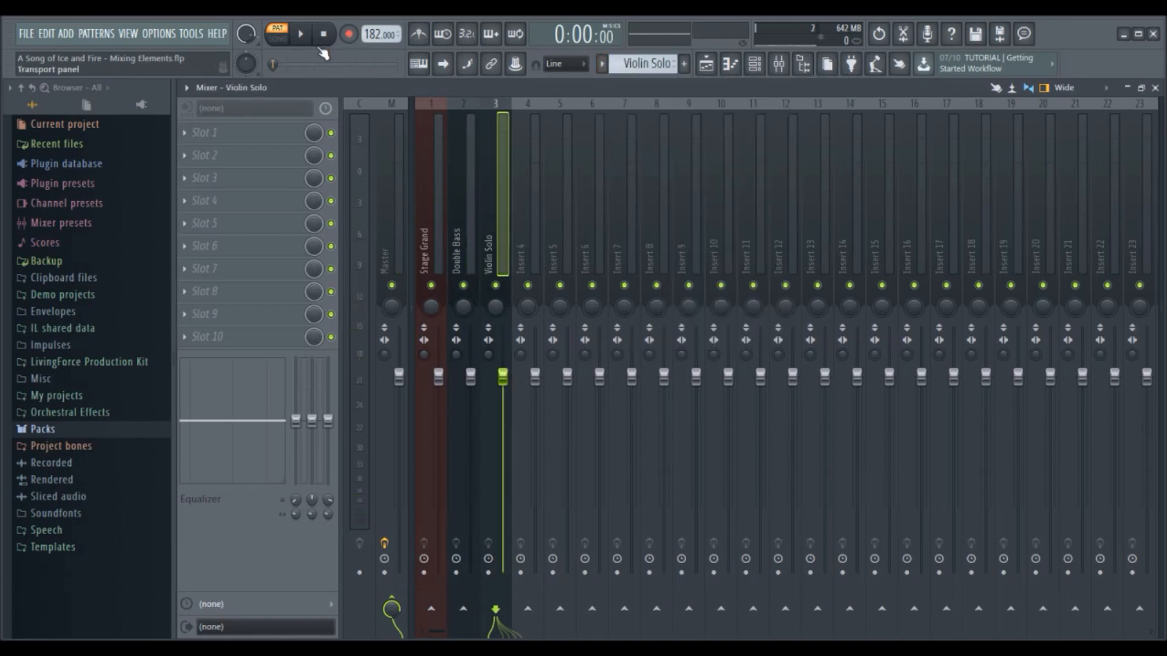
pyautogui.click(301, 37)
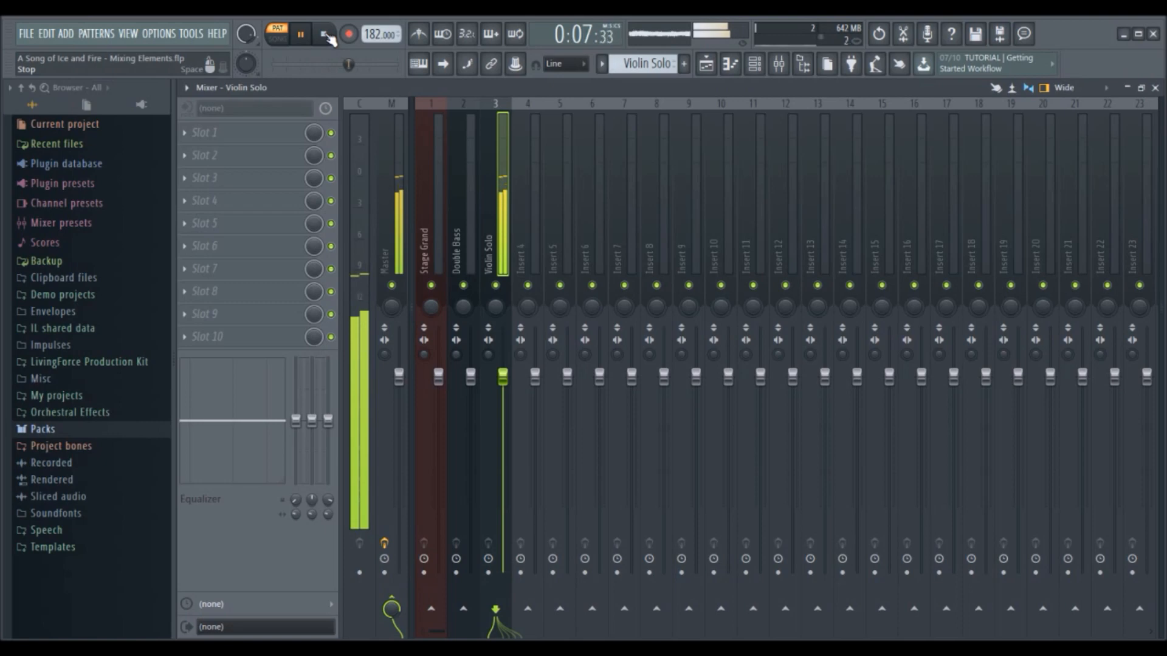
pyautogui.click(327, 36)
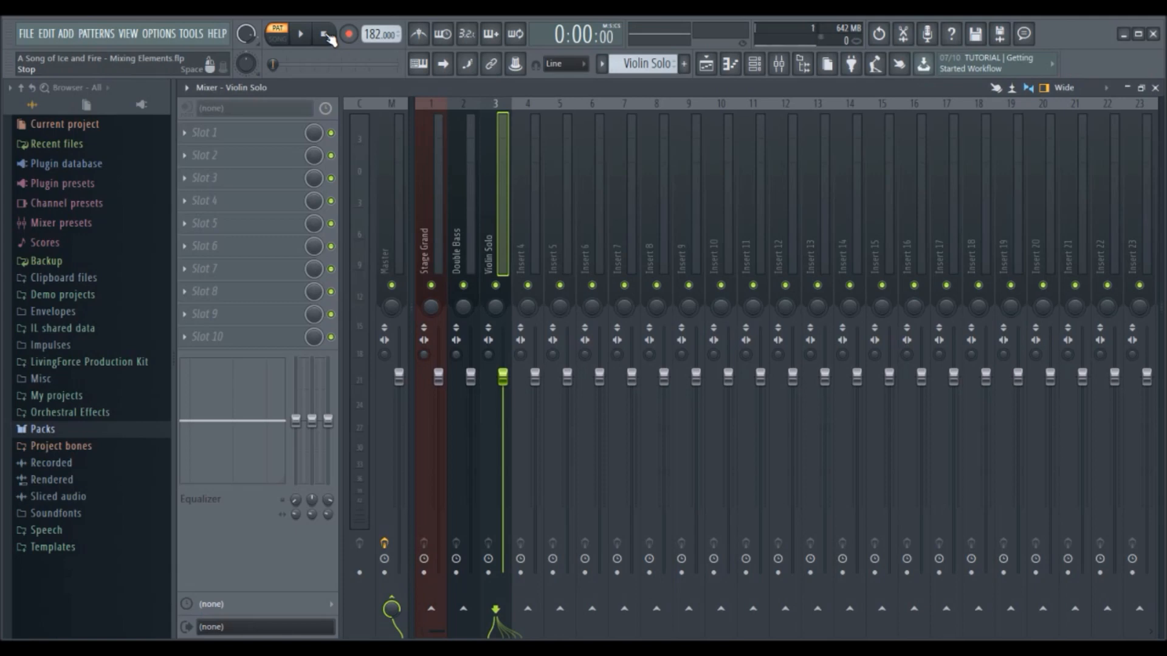
# - Load Fruity Parametric EQ 2 into slot 1 of the Stage Grand track and move its window clear of the effect slots
pyautogui.click(436, 170)
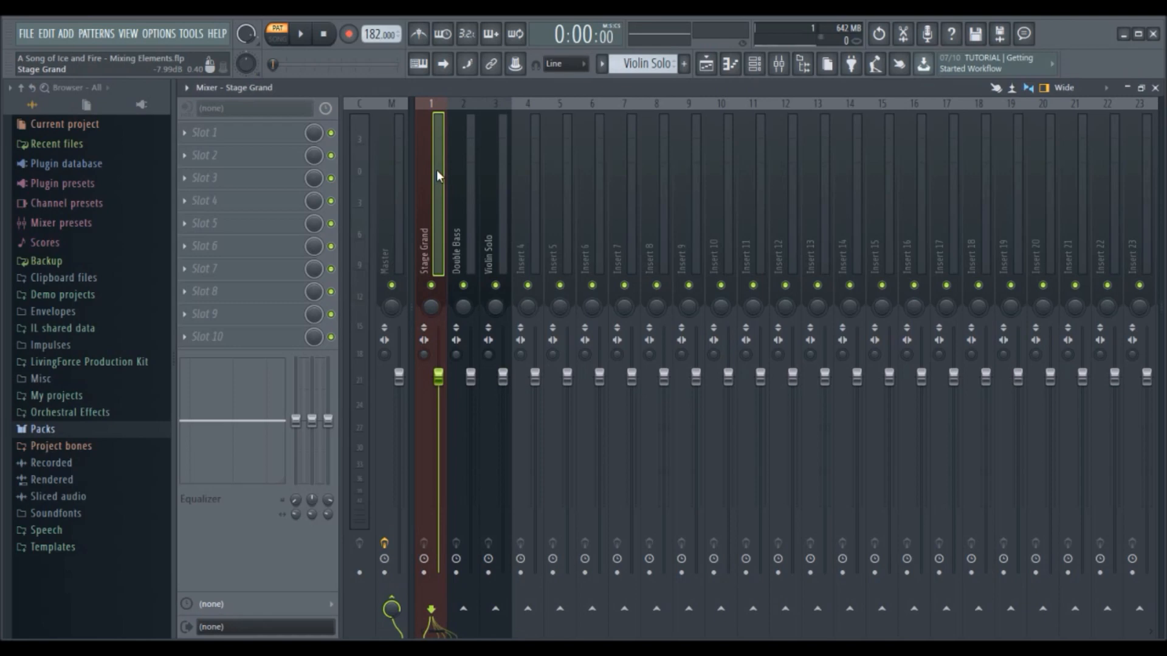
pyautogui.click(216, 135)
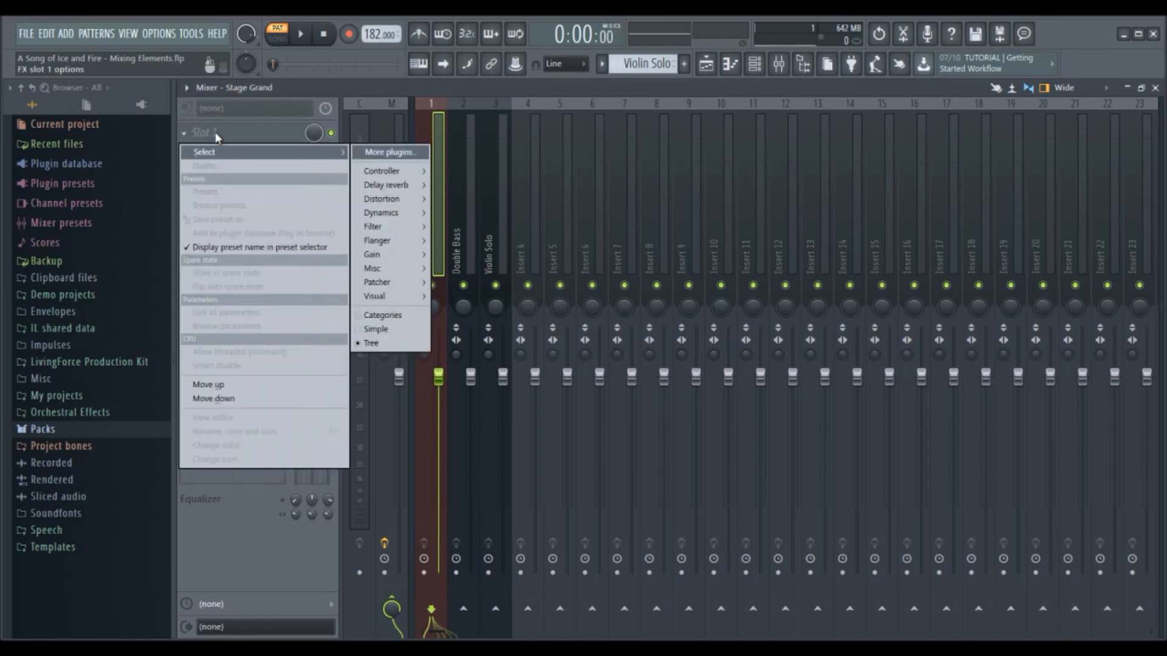
pyautogui.moveTo(376, 228)
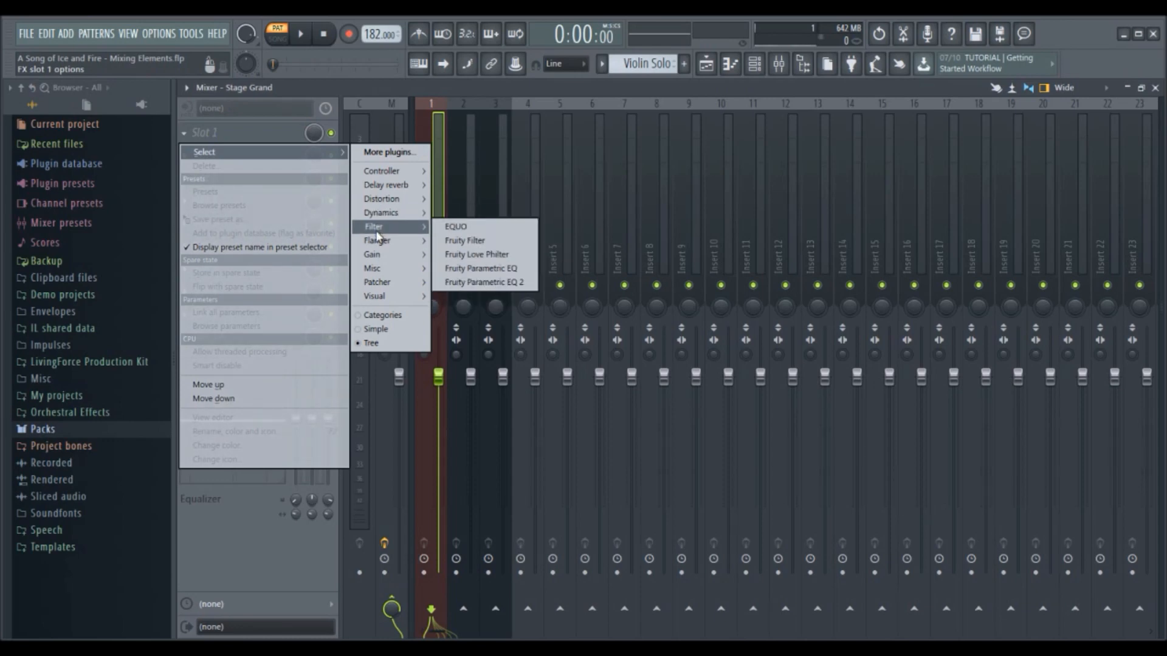
pyautogui.click(480, 282)
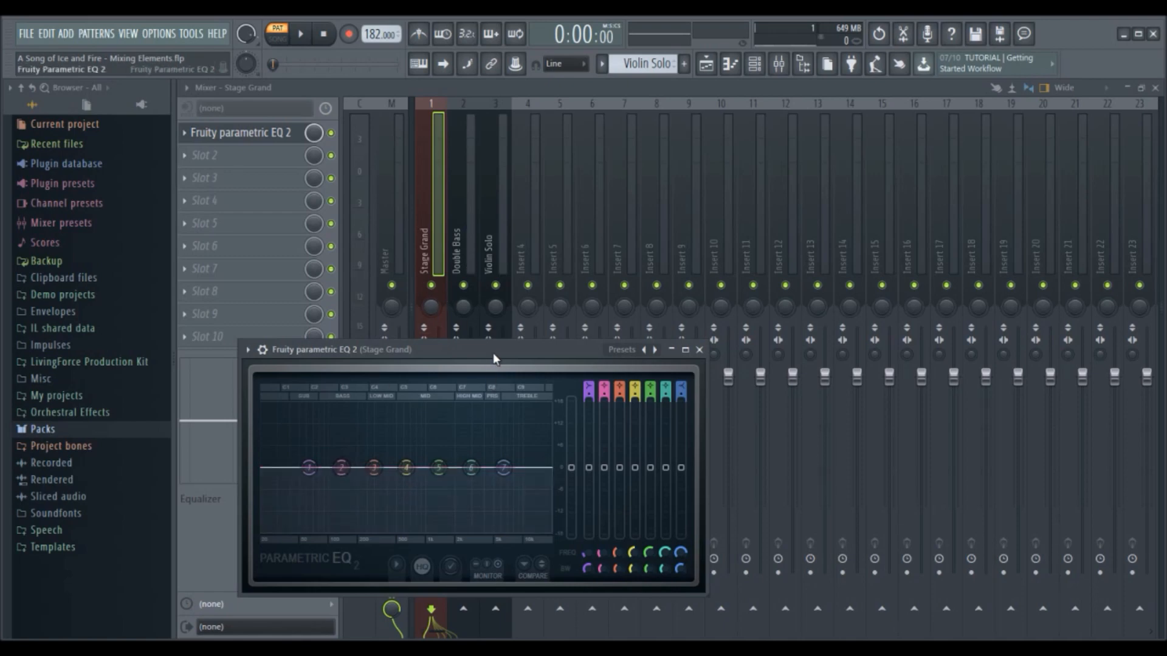
pyautogui.moveTo(493, 352); pyautogui.dragTo(749, 225)
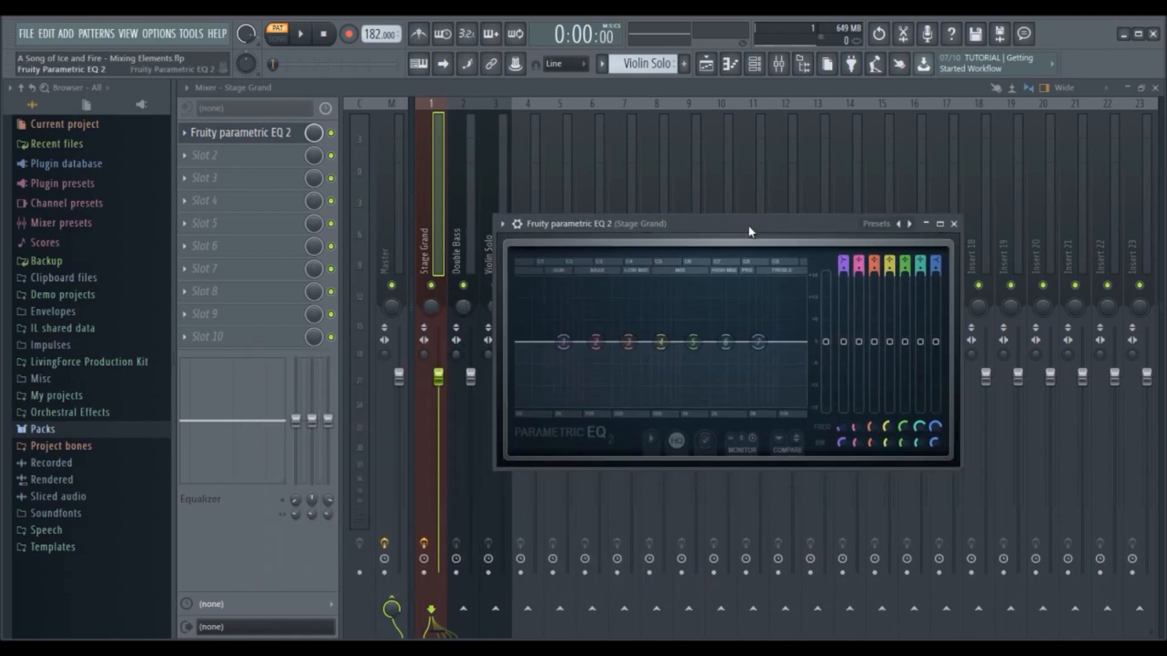
# - Play the Piano 1 pattern to examine the piano's frequency range in the EQ
pyautogui.click(615, 63)
pyautogui.click(614, 83)
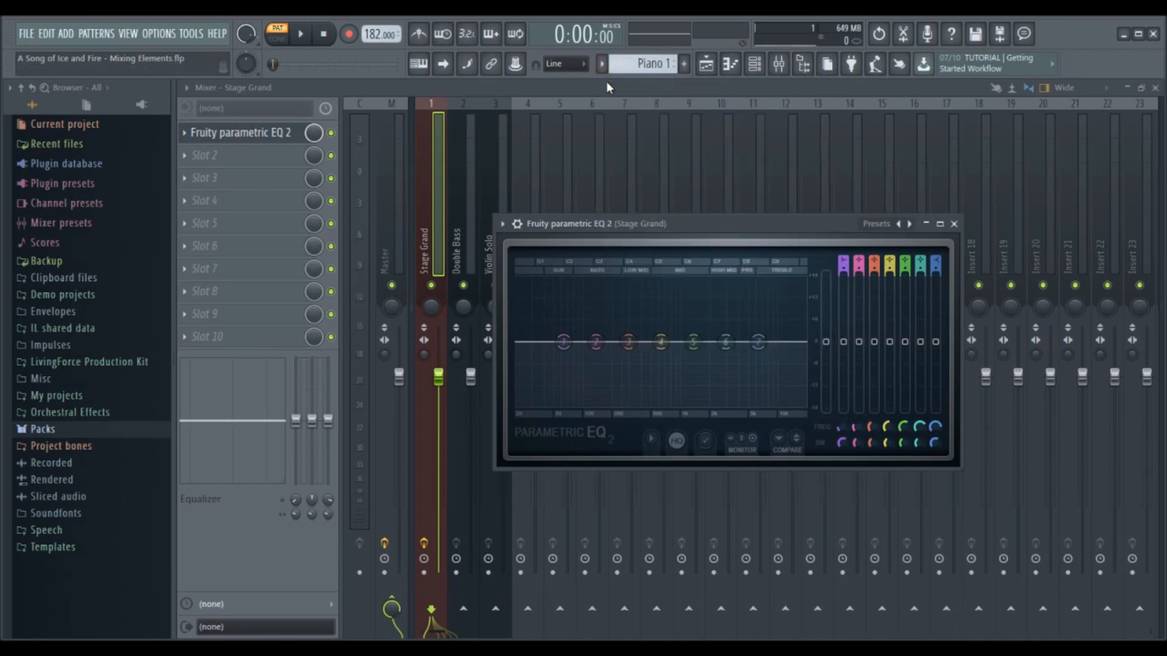
pyautogui.click(301, 35)
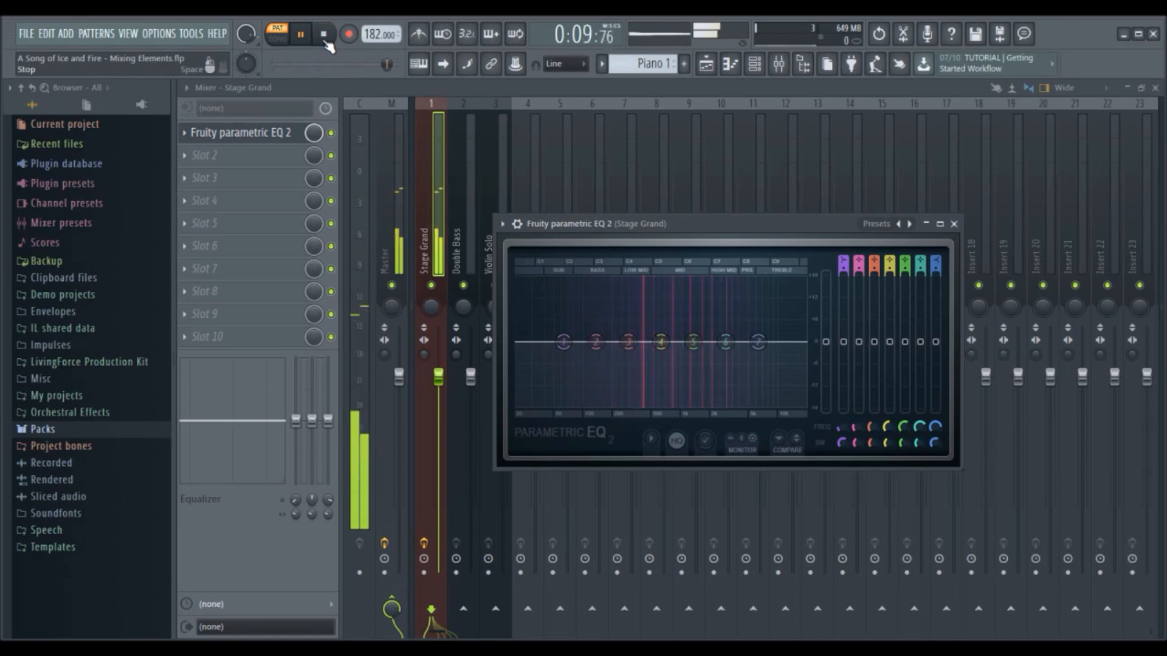
pyautogui.click(325, 37)
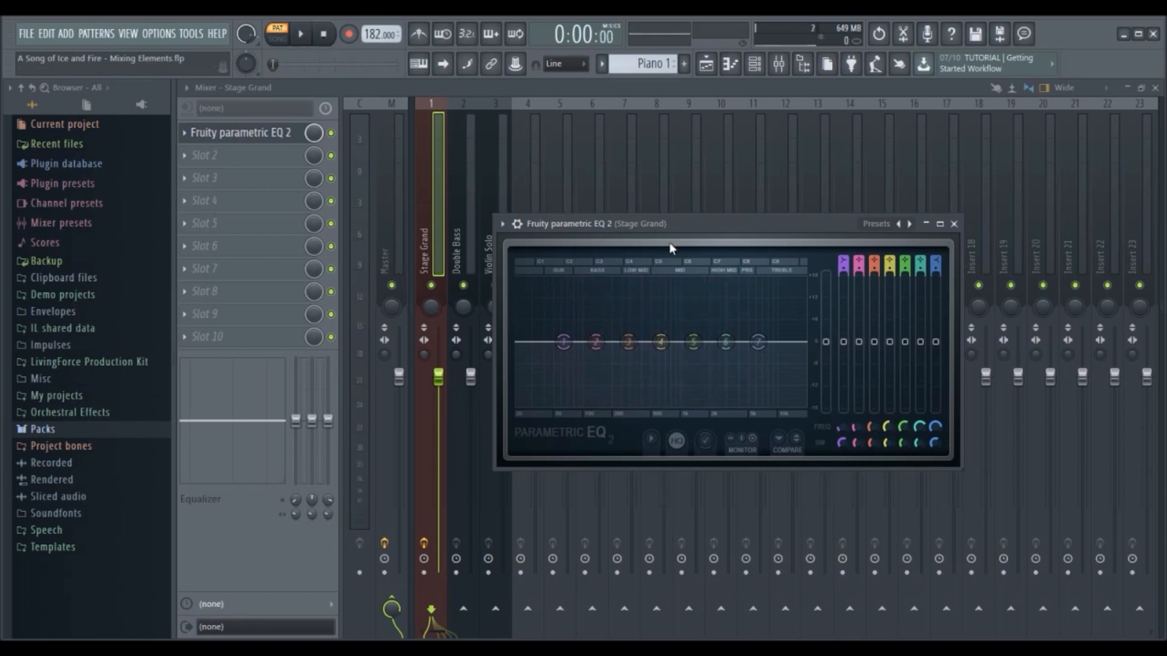
# - Pull EQ bands 7 and 1 down to minimum gain to cut the highs and lows, and audition the piano
pyautogui.moveTo(758, 342)
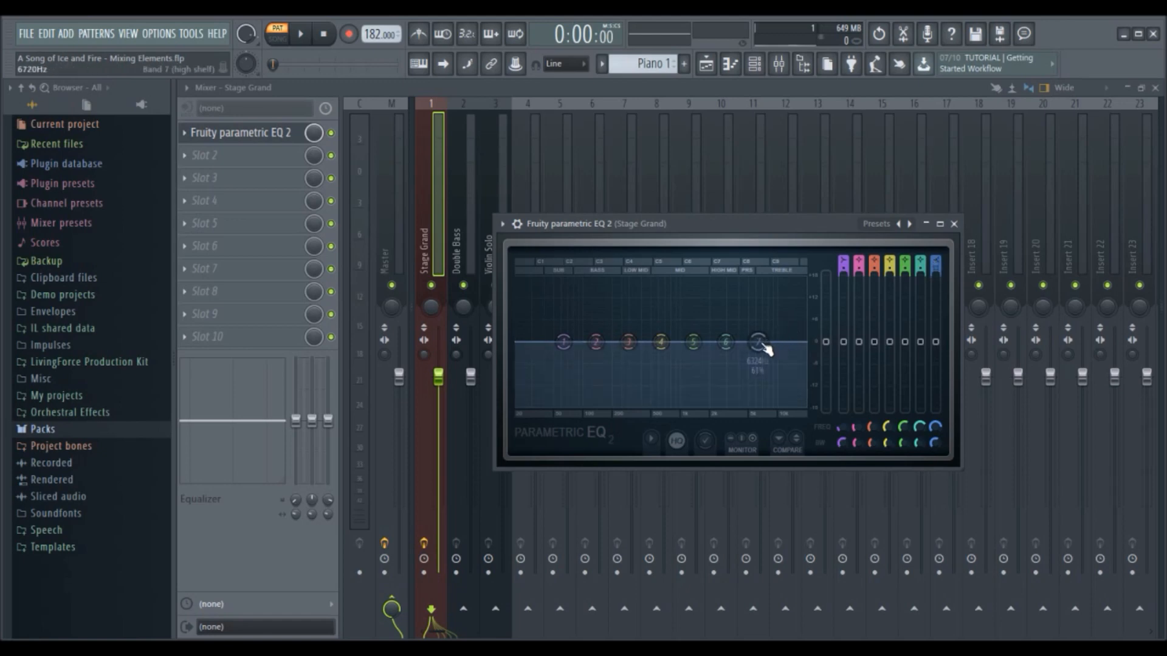
pyautogui.moveTo(759, 343); pyautogui.dragTo(754, 405)
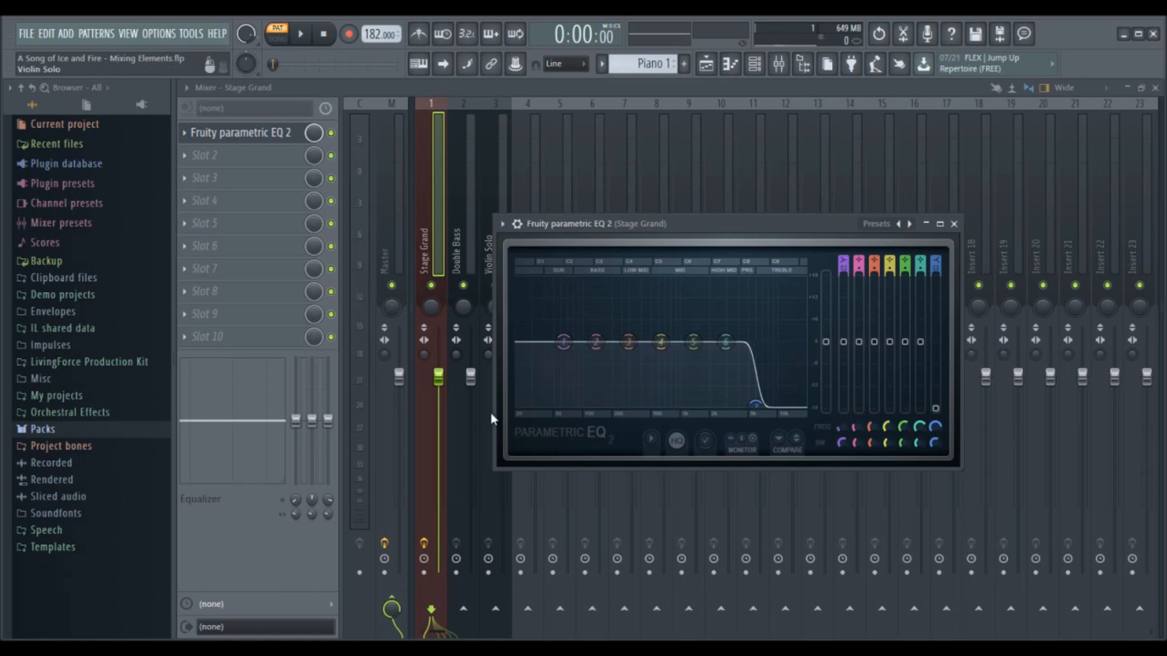
pyautogui.moveTo(563, 341); pyautogui.dragTo(577, 407)
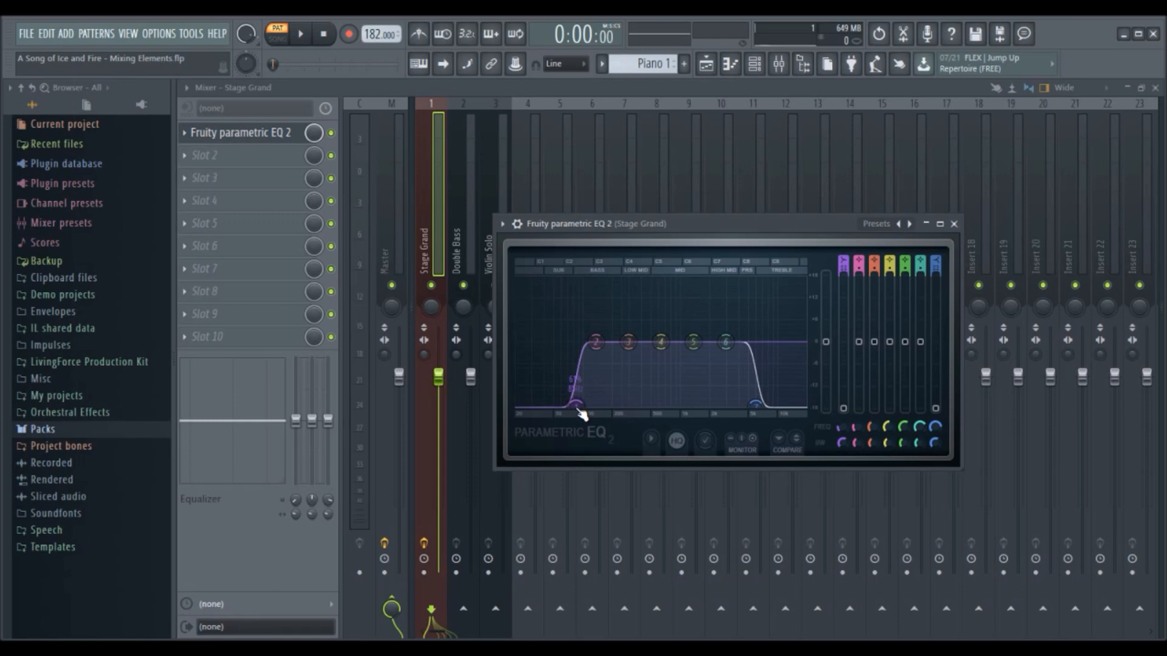
pyautogui.click(301, 34)
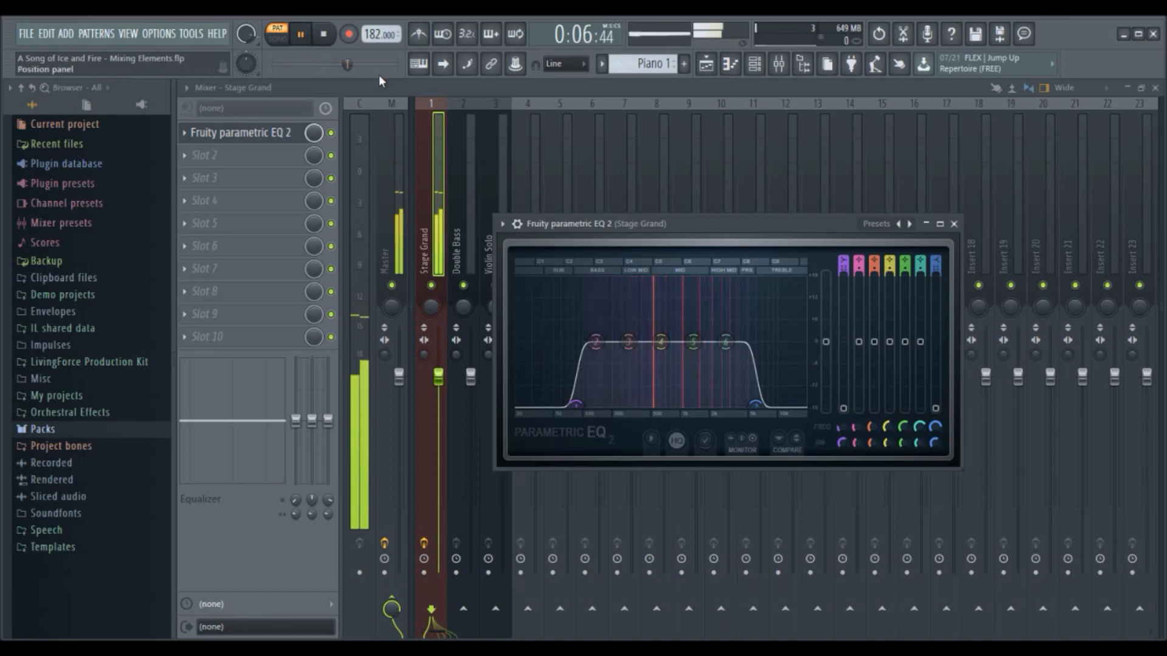
pyautogui.click(335, 45)
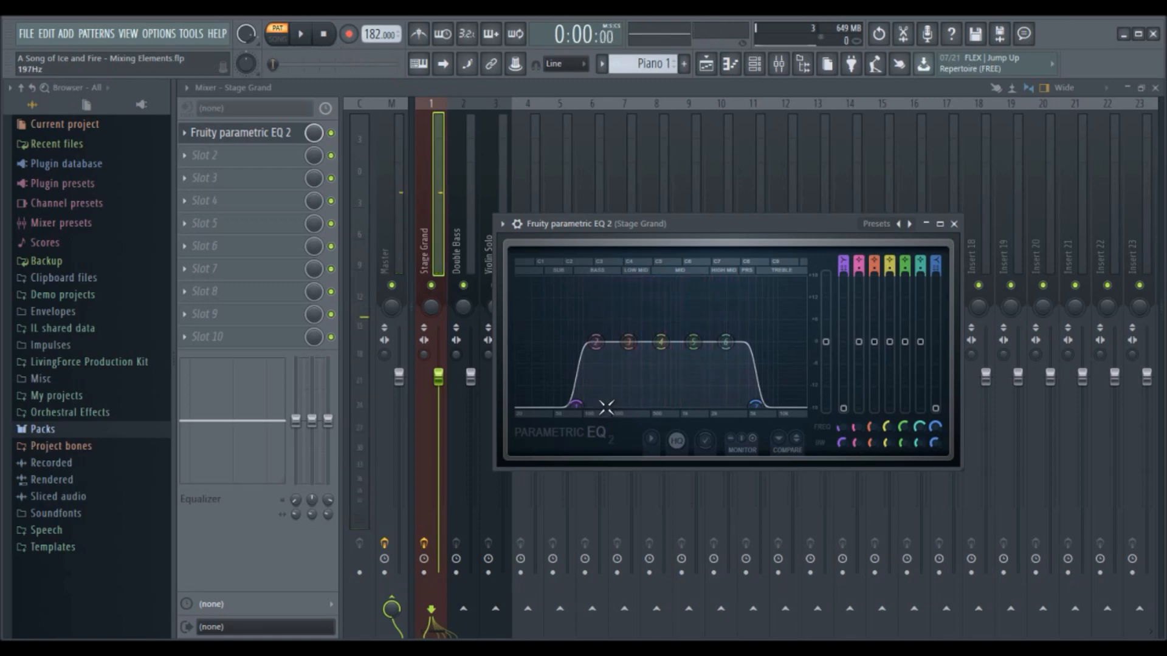
# - Raise band 1's frequency to about 117 Hz, shift band 7 slightly lower, and audition the narrowed EQ
pyautogui.moveTo(584, 412); pyautogui.dragTo(589, 404)
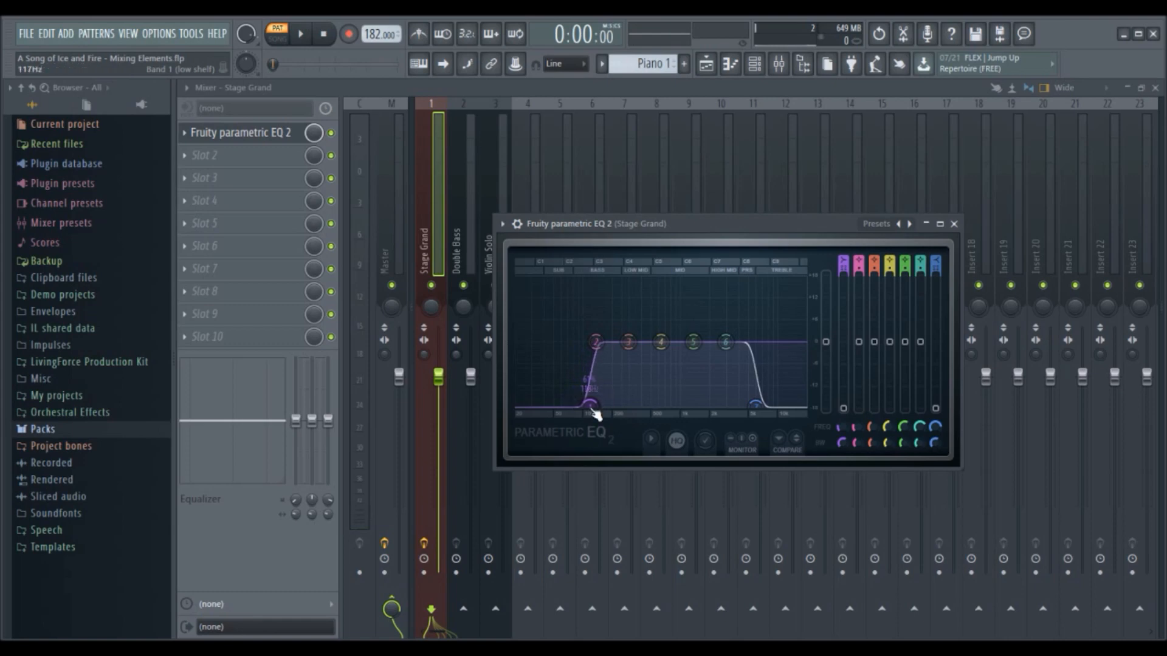
pyautogui.moveTo(759, 405); pyautogui.dragTo(750, 405)
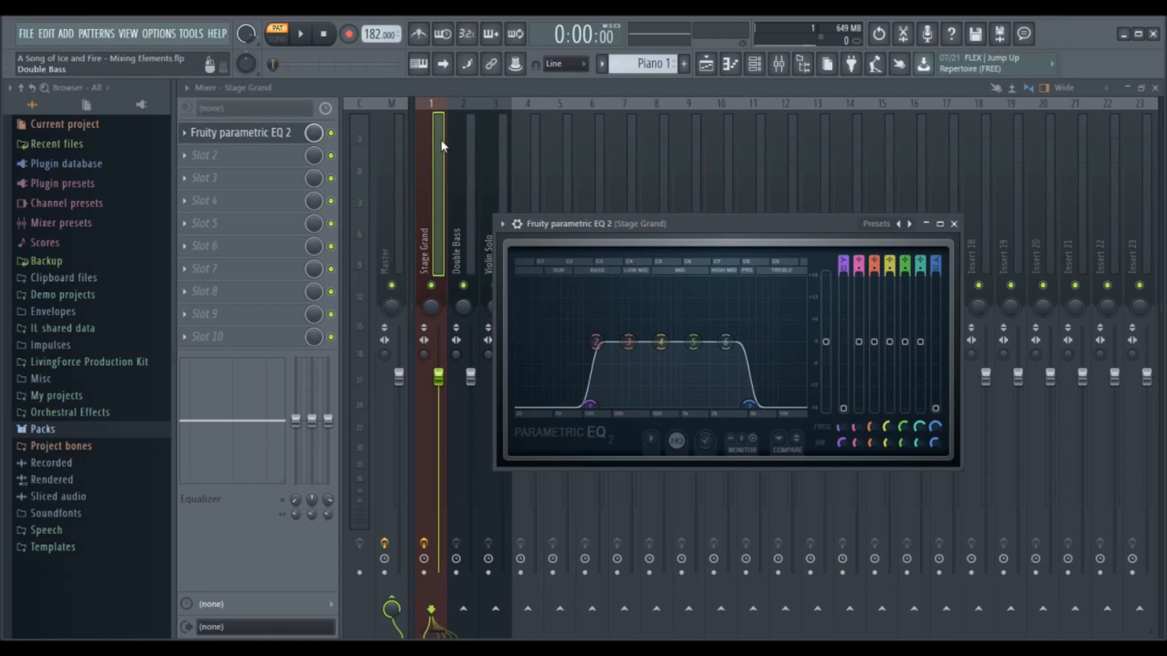
pyautogui.click(300, 36)
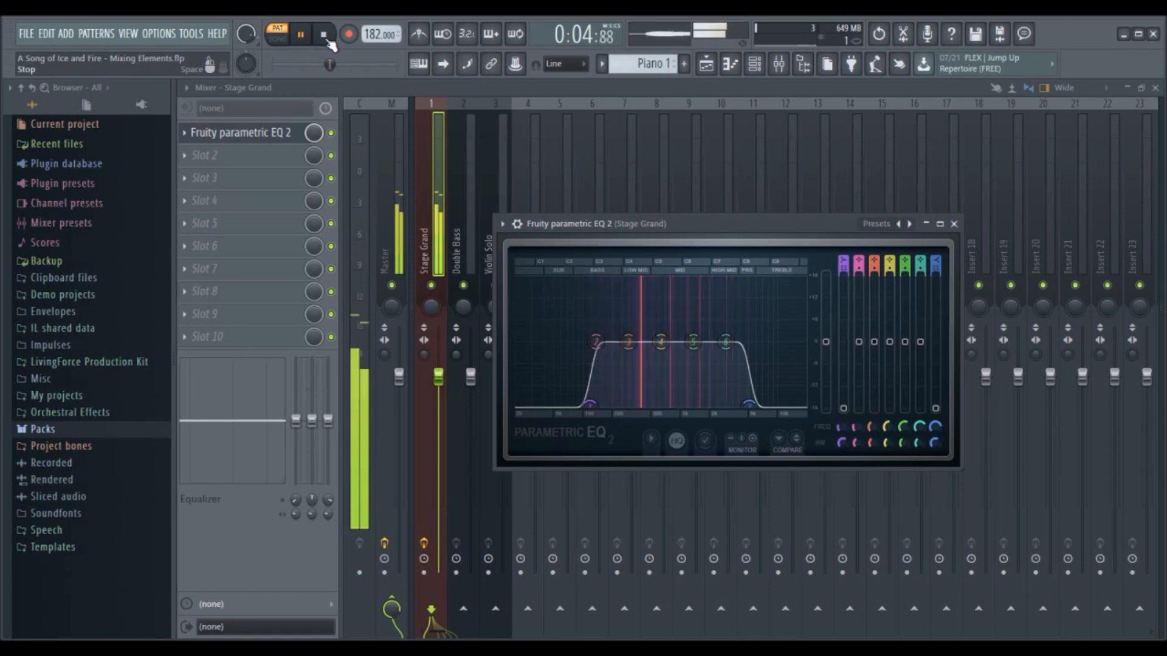
pyautogui.click(327, 40)
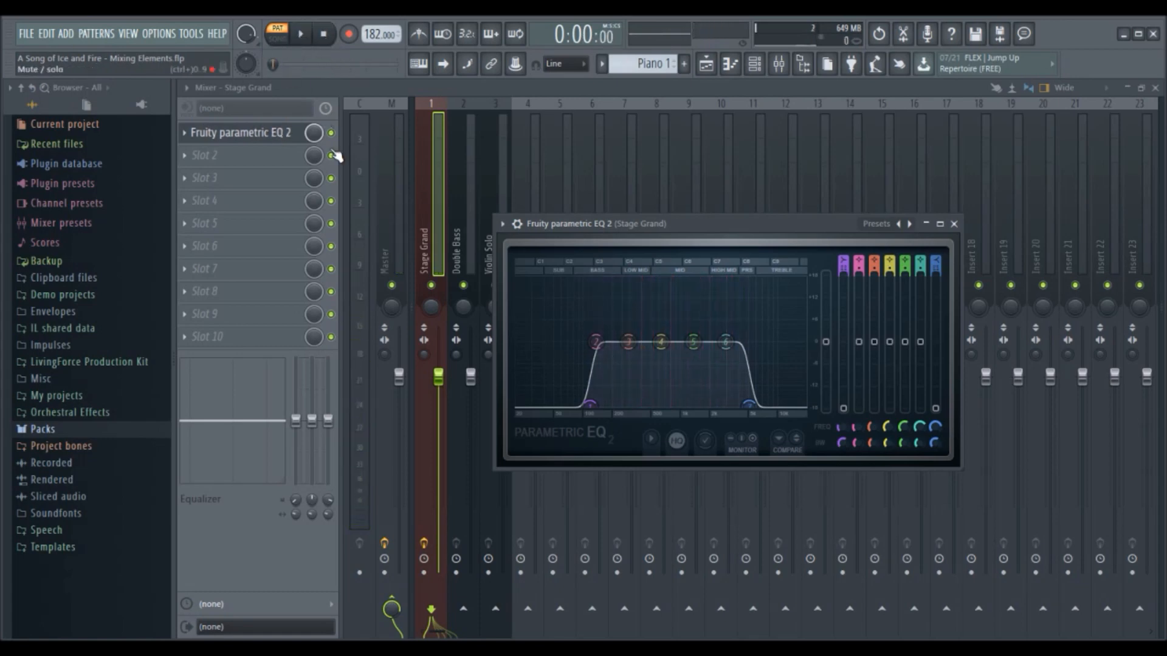
# - Close the piano EQ and play the Piano 1 pattern with the effect bypassed and re-enabled to compare the sound
pyautogui.press('Escape')
pyautogui.click(331, 133)
pyautogui.click(301, 34)
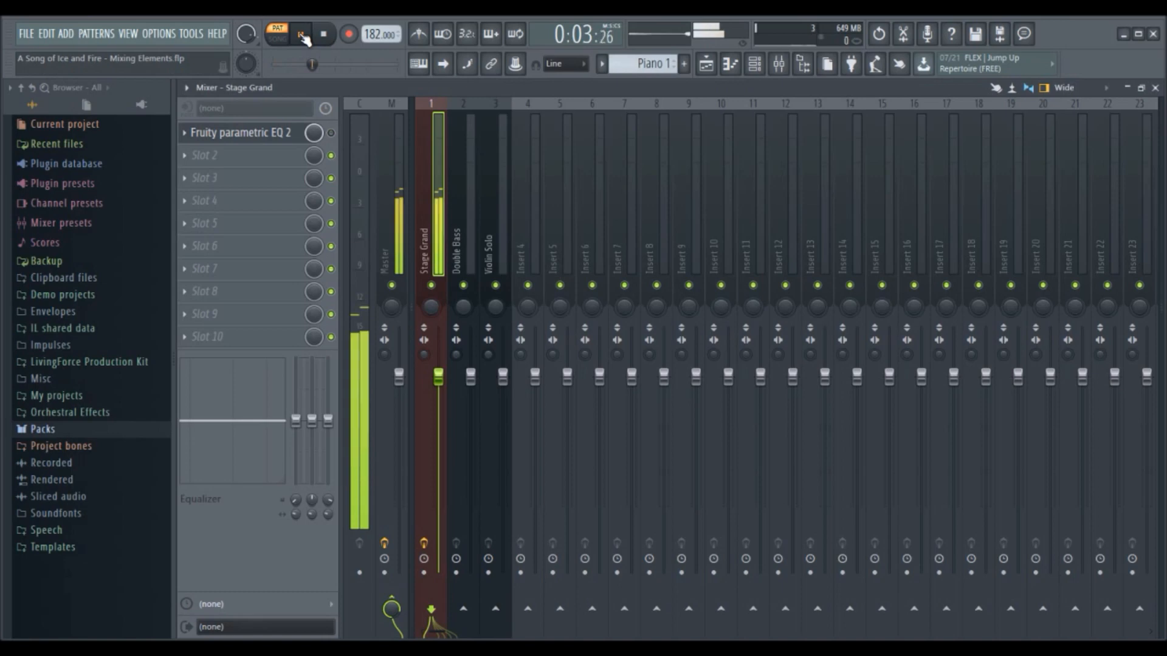
pyautogui.click(302, 35)
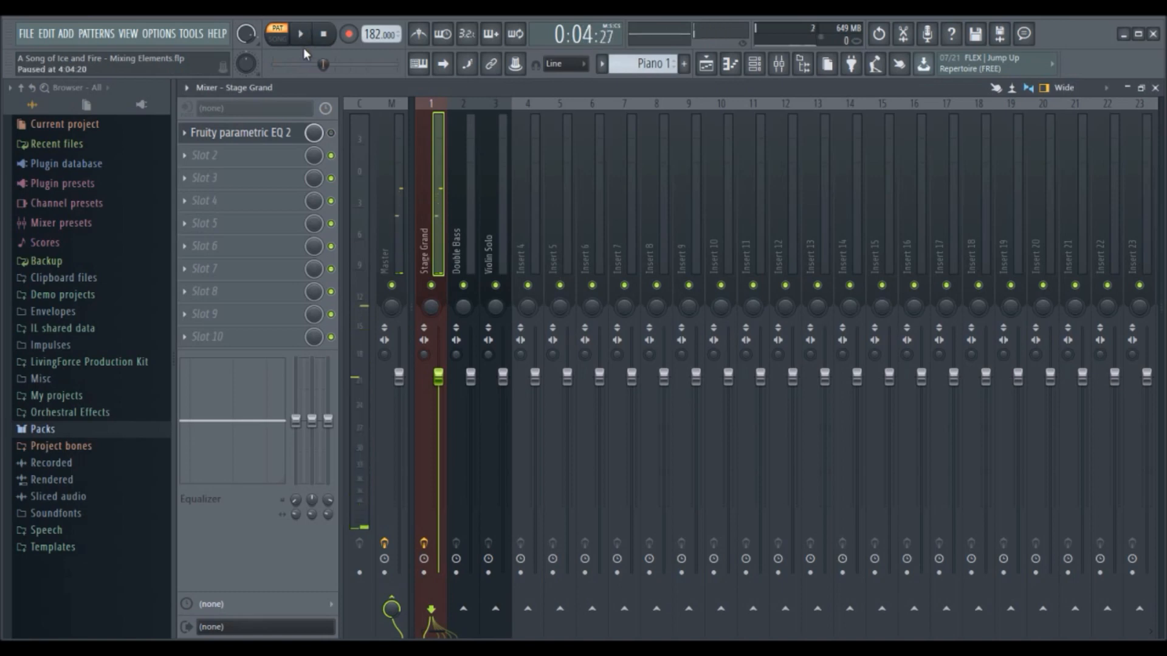
pyautogui.click(301, 34)
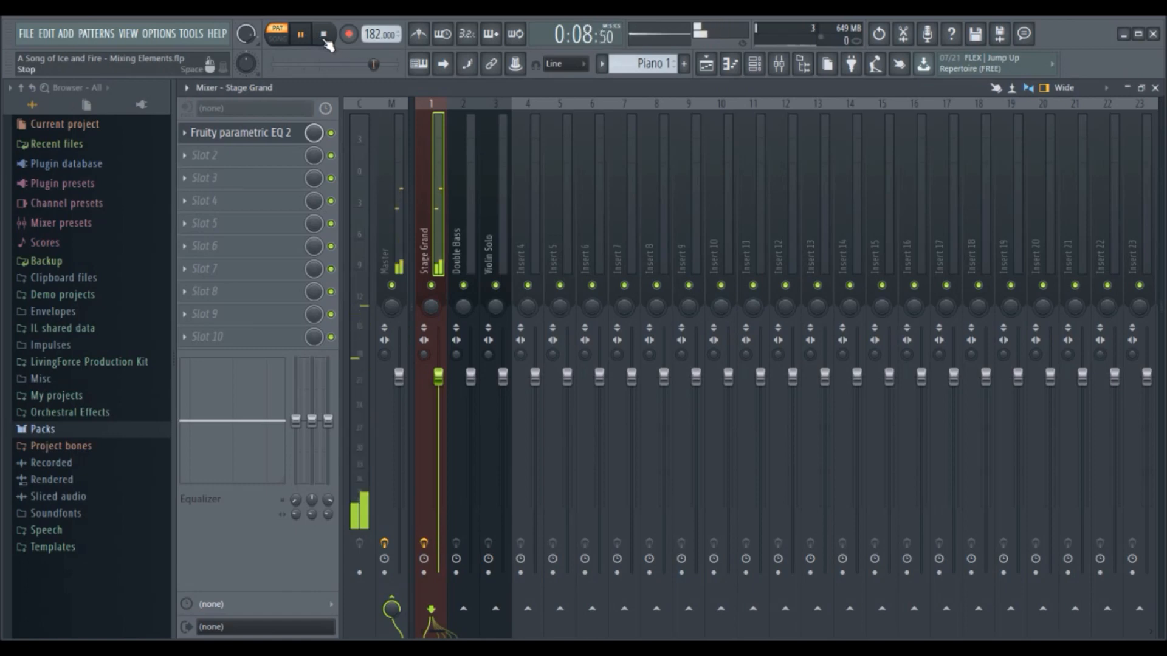
pyautogui.click(325, 40)
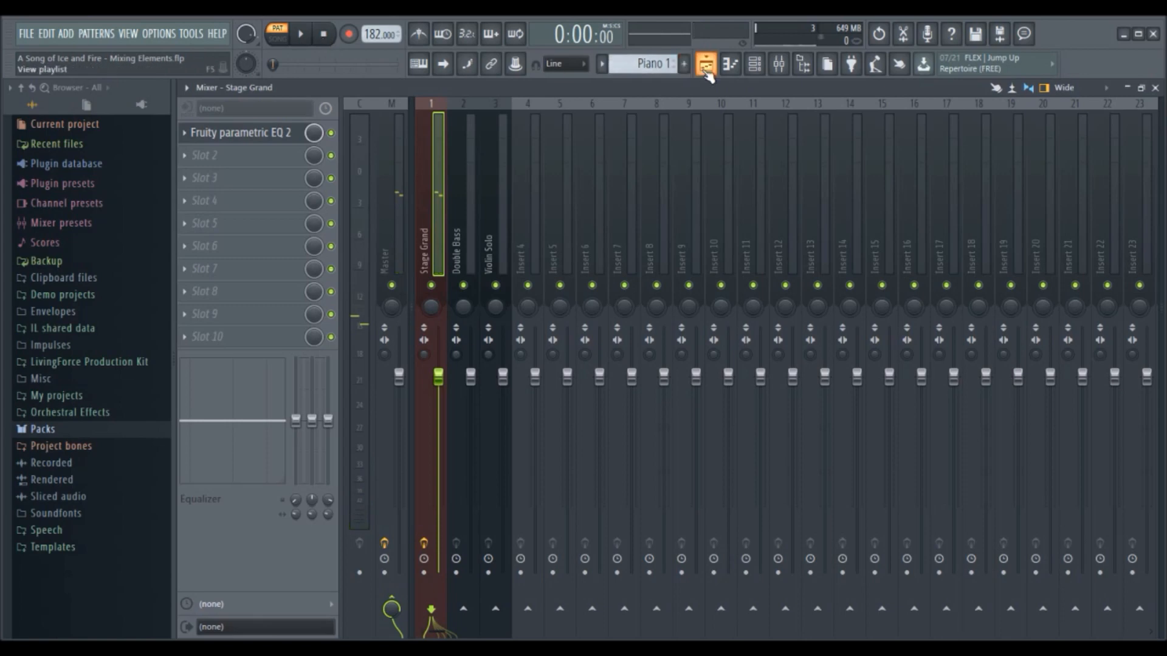
# - Load Fruity Parametric EQ 2 into slot 1 of the Double Bass mixer track
pyautogui.click(463, 103)
pyautogui.click(256, 133)
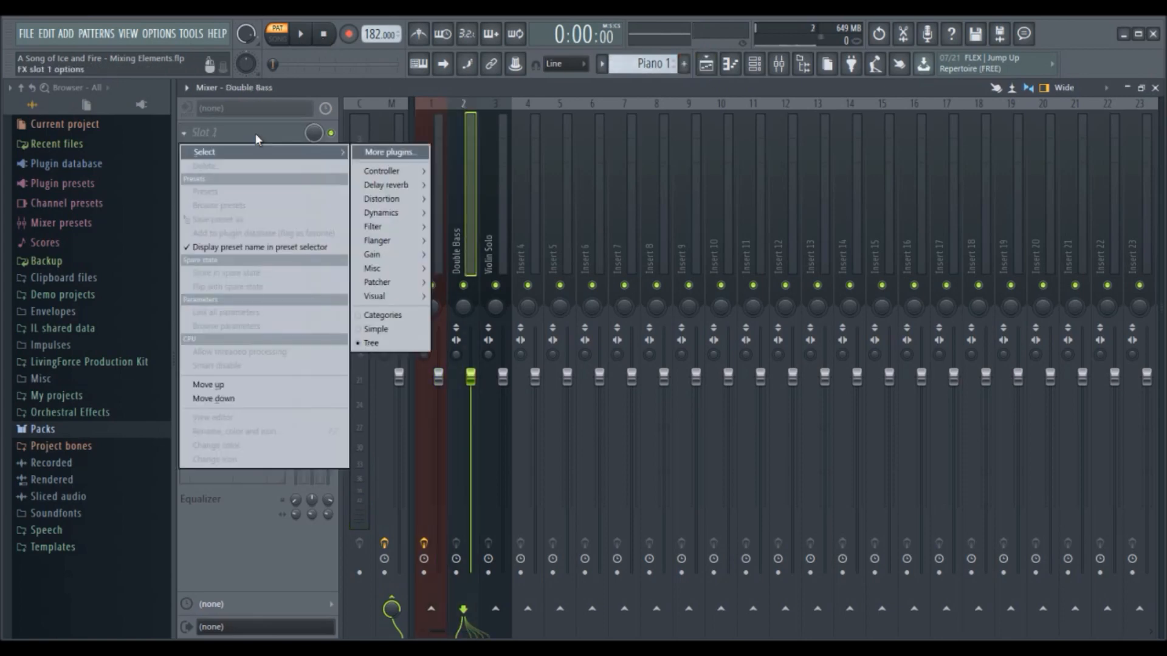
pyautogui.moveTo(381, 228)
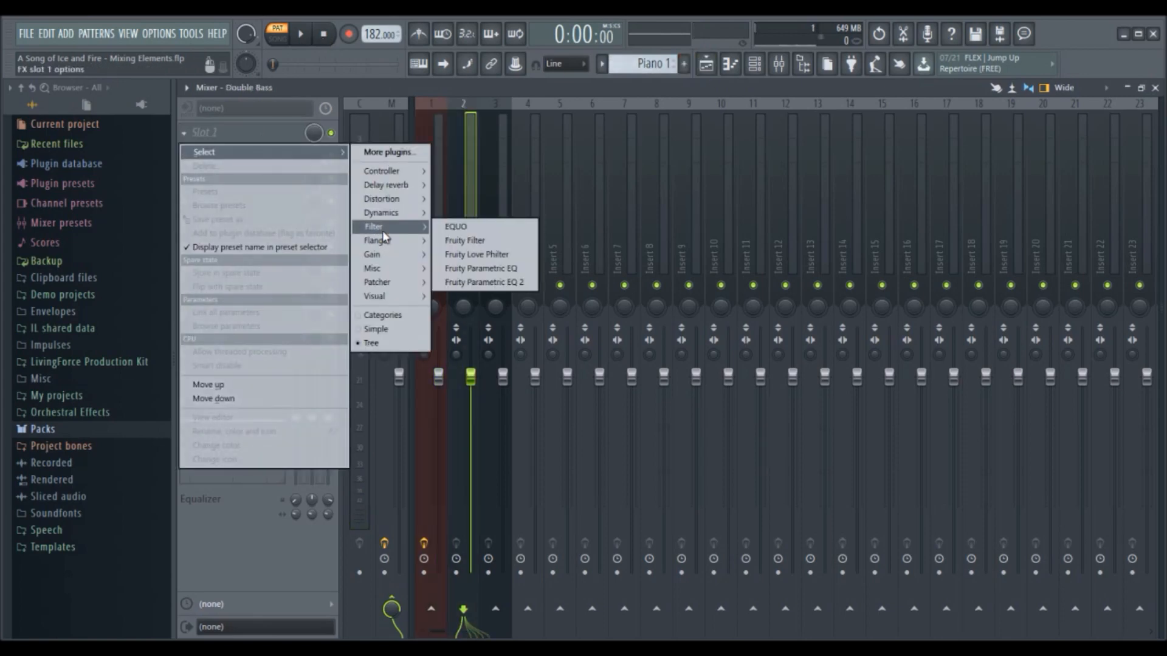
pyautogui.click(478, 283)
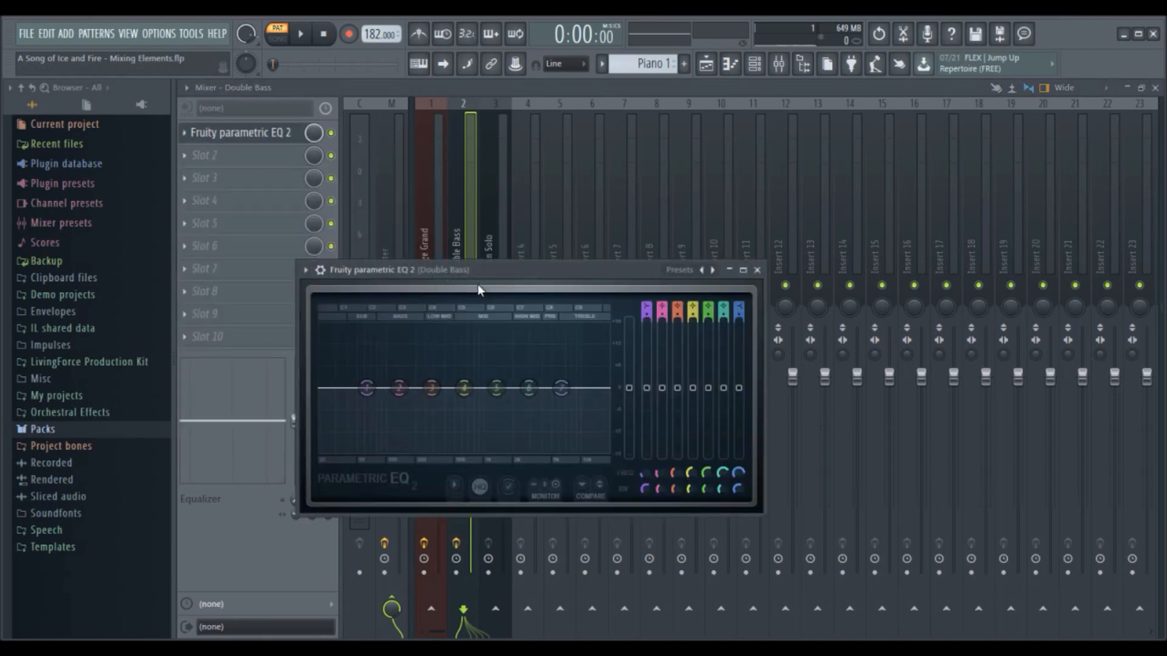
# - Switch to the Double Bass pattern and audition it in pattern mode
pyautogui.click(277, 38)
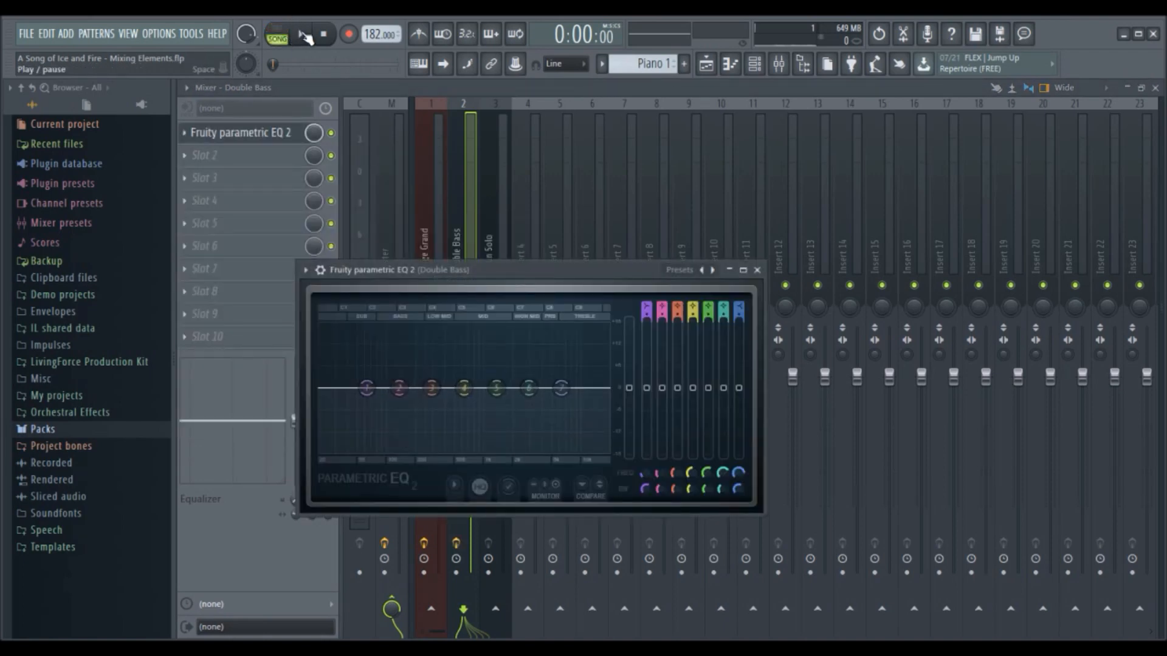
pyautogui.click(301, 35)
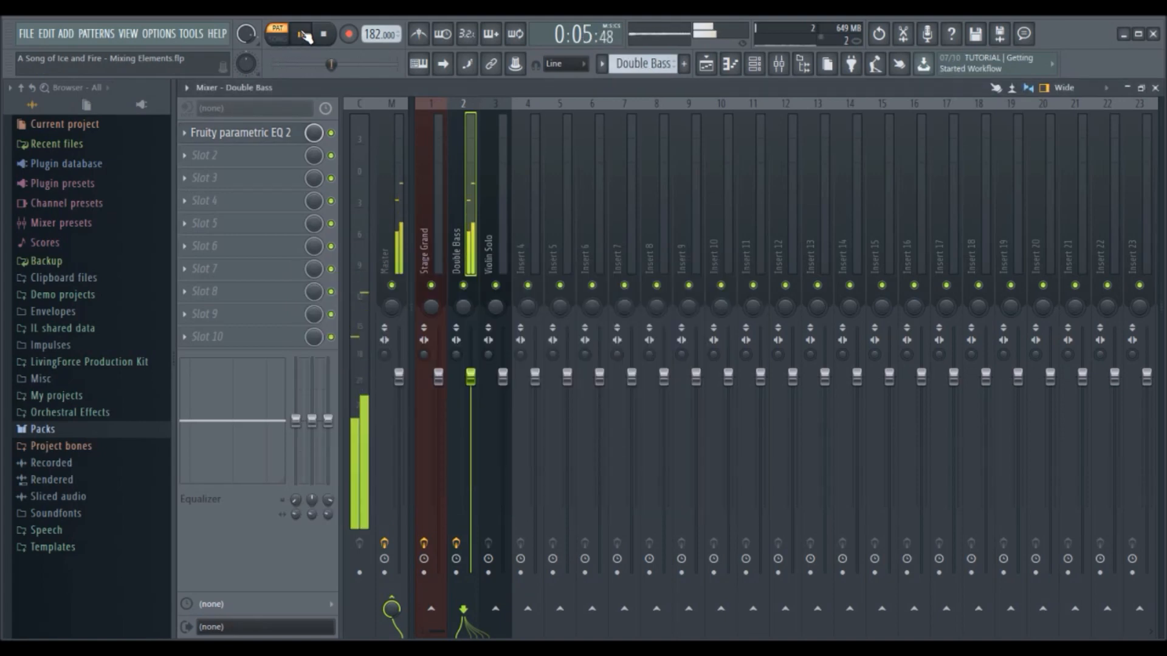
pyautogui.click(324, 36)
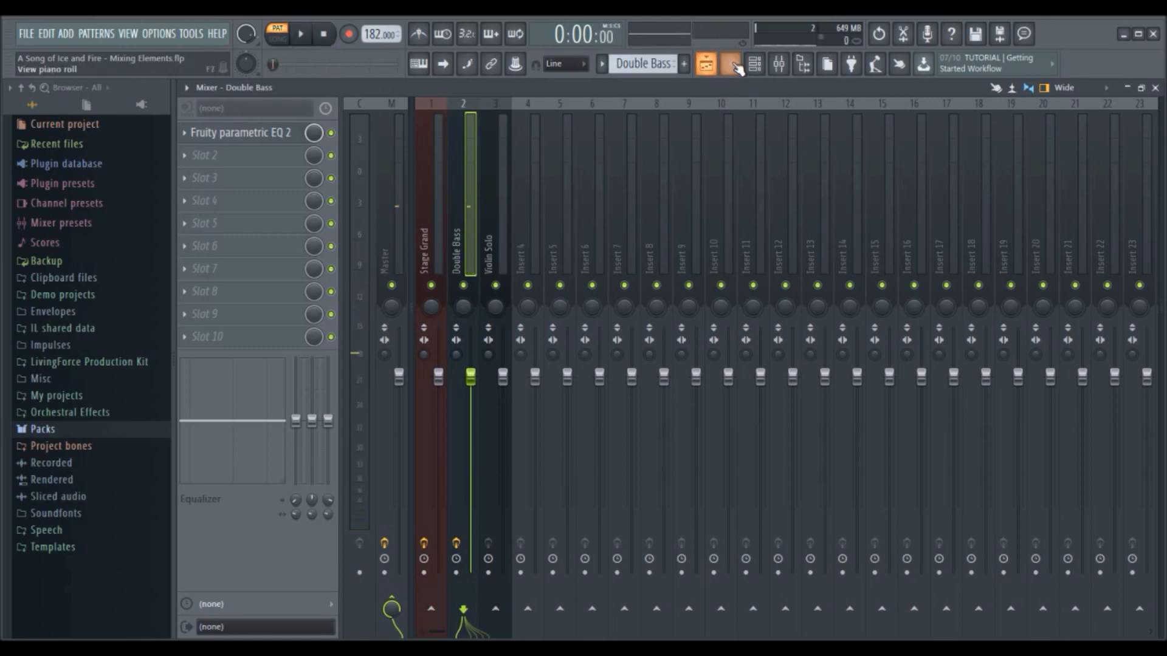
pyautogui.click(754, 65)
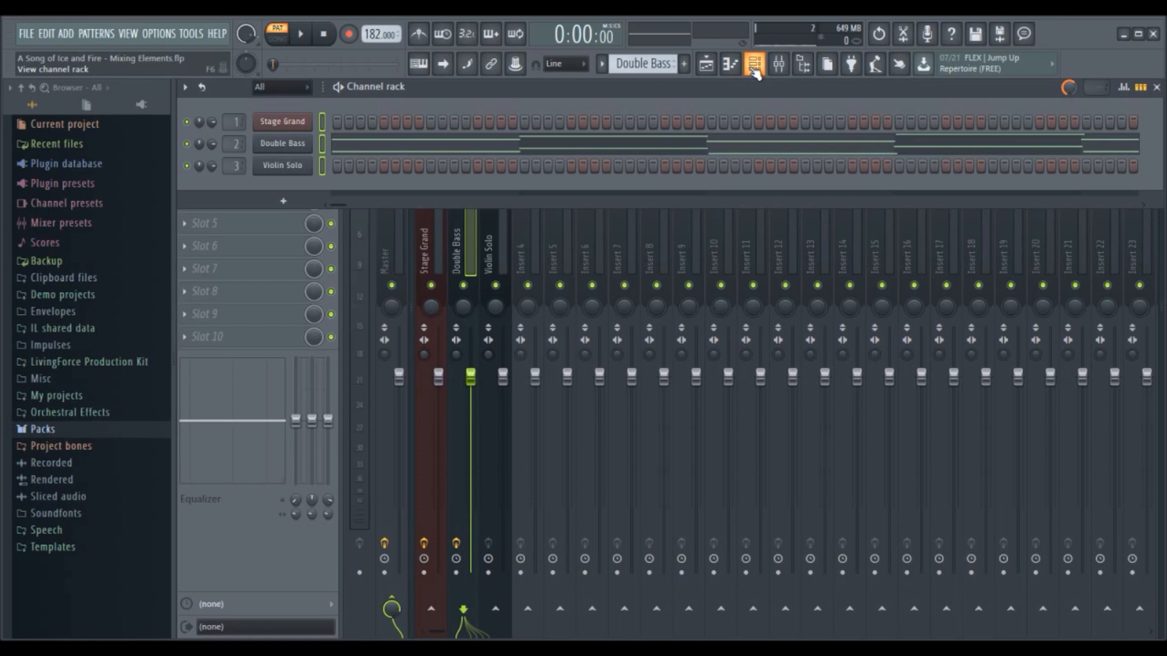
pyautogui.click(733, 68)
pyautogui.click(735, 73)
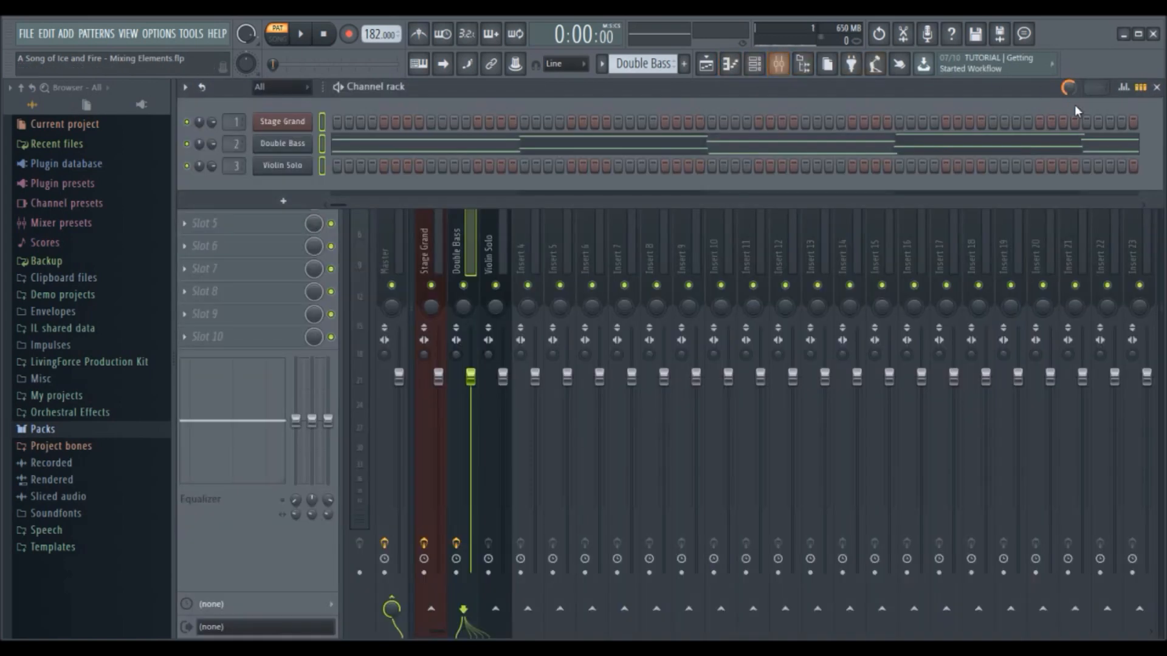
pyautogui.click(1156, 88)
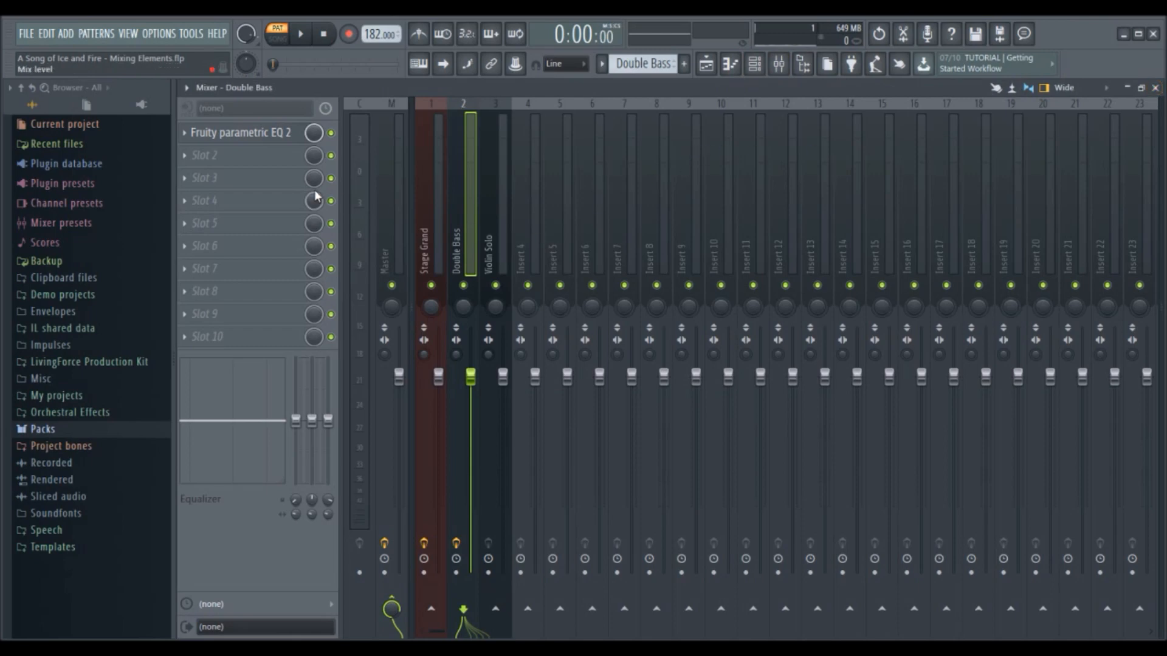
# - Reopen the Double Bass track's EQ and play the pattern to examine the instrument's frequency range
pyautogui.click(266, 133)
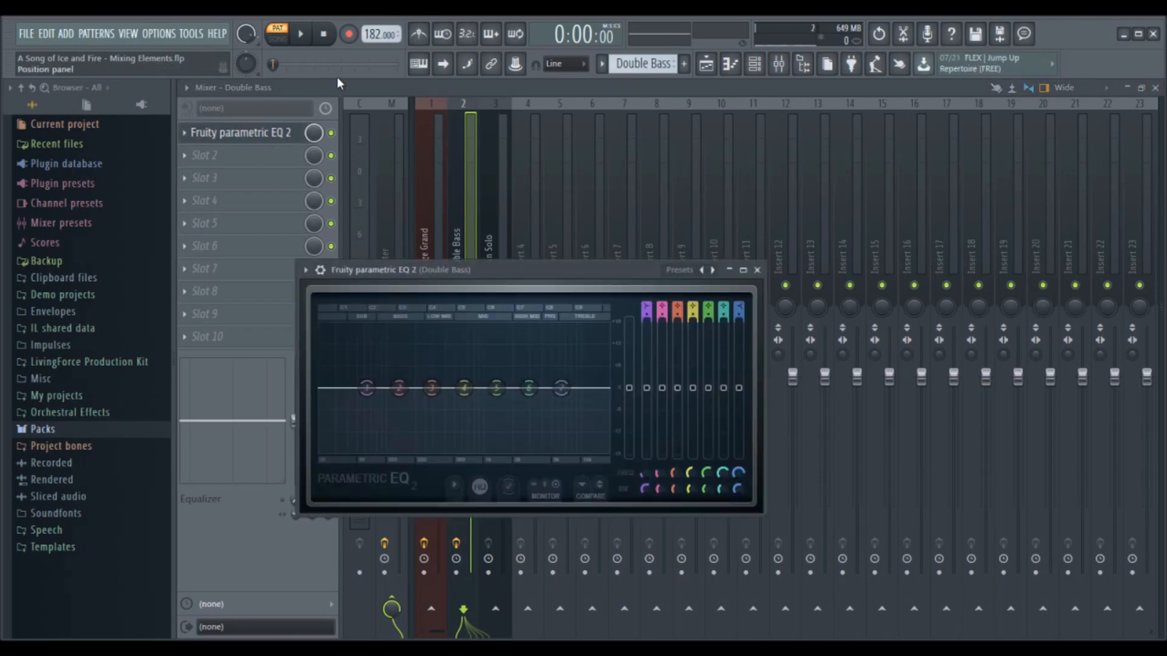
pyautogui.click(302, 37)
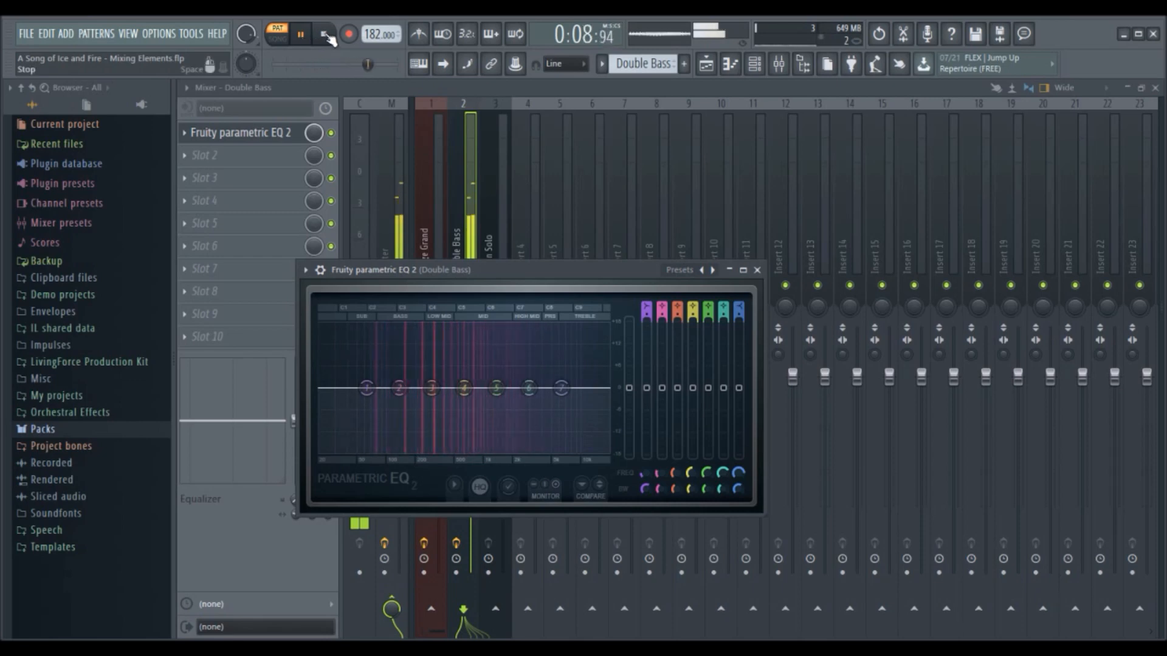
pyautogui.click(327, 36)
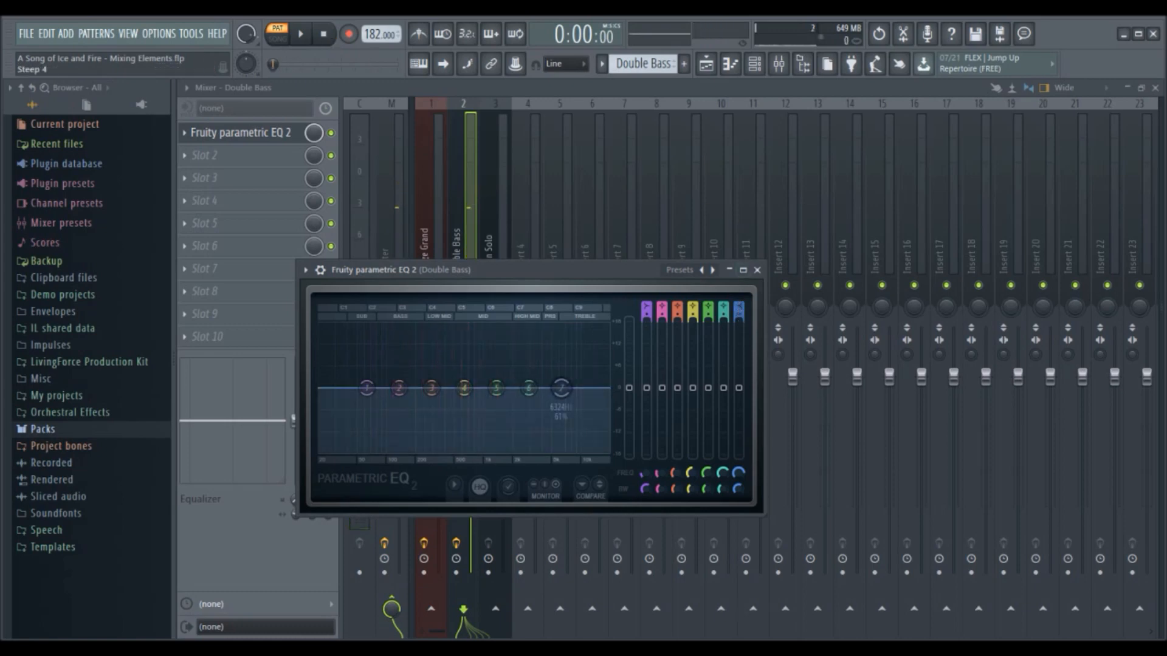
# - Pull band 7 of the Double Bass EQ down to minimum gain at about 2 kHz and audition the cut highs
pyautogui.moveTo(561, 388); pyautogui.dragTo(518, 451)
pyautogui.click(300, 34)
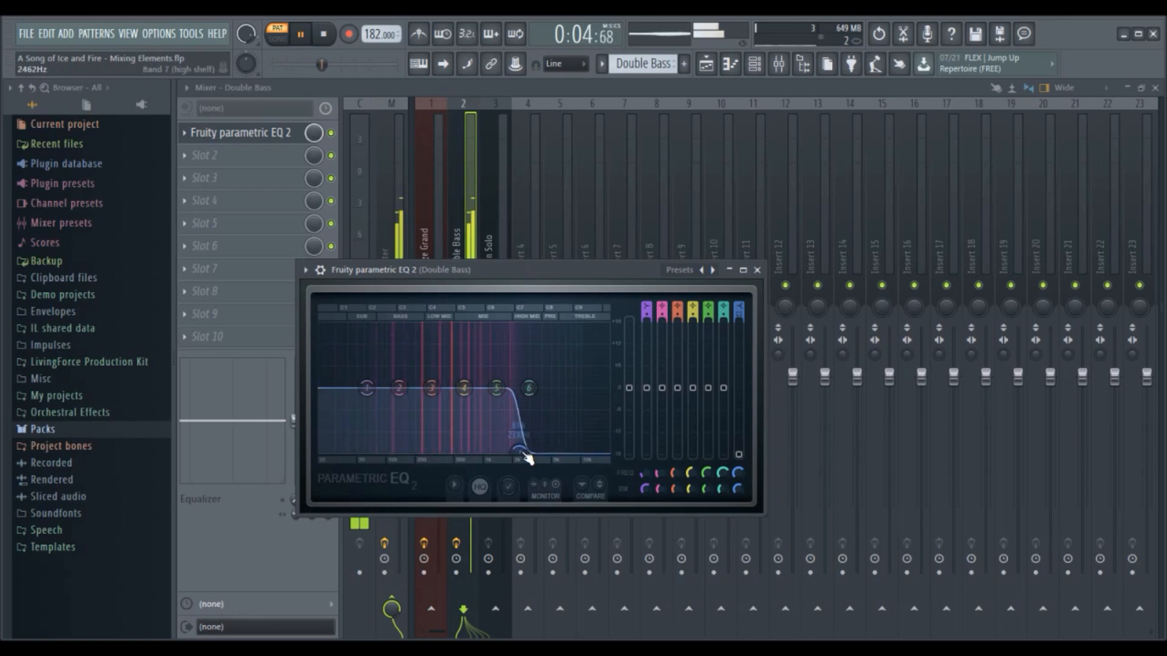
pyautogui.click(326, 35)
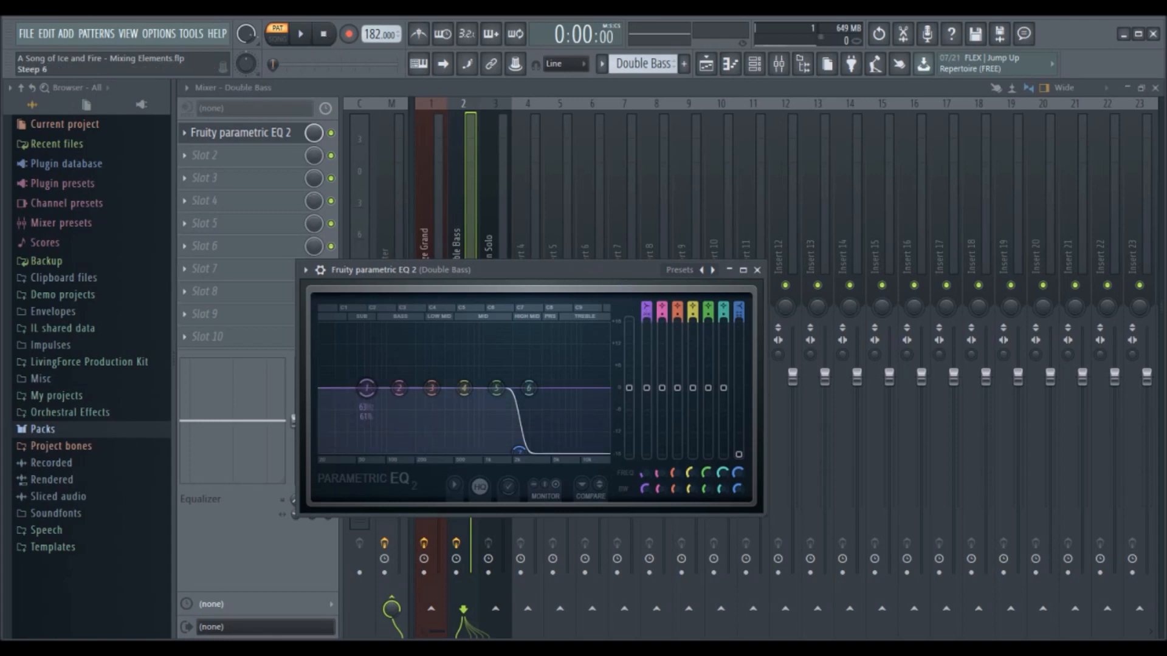
# - Pull band 1 of the Double Bass EQ to minimum gain at a lower frequency and audition the cut lows
pyautogui.moveTo(366, 387); pyautogui.dragTo(338, 457)
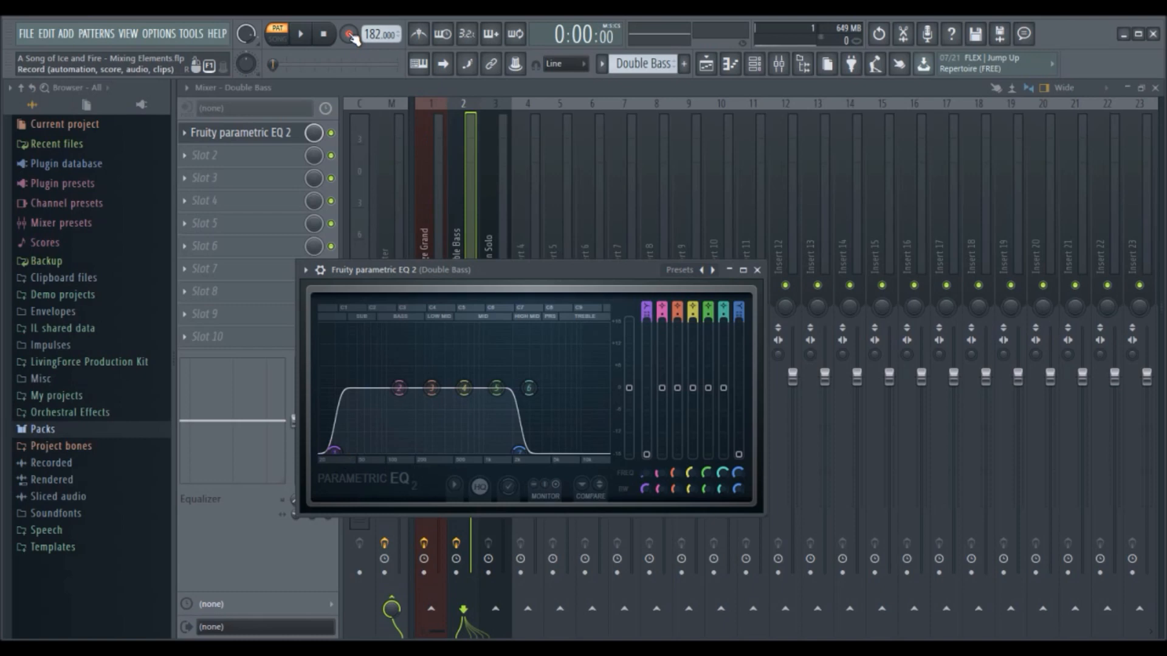
pyautogui.click(312, 37)
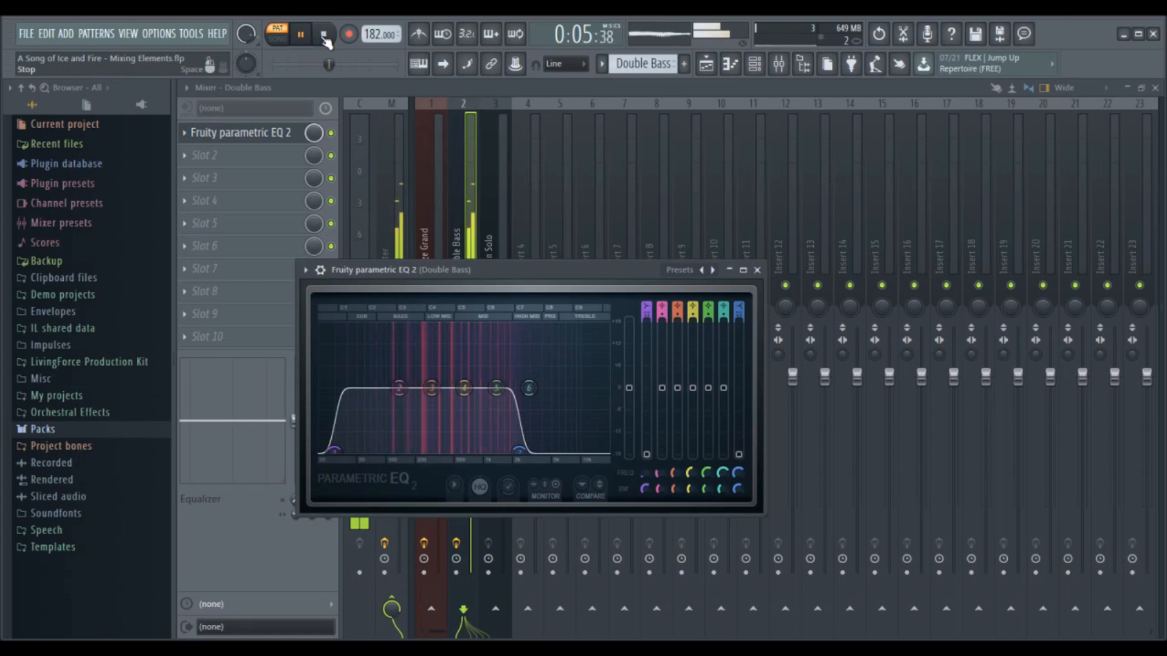
pyautogui.click(325, 38)
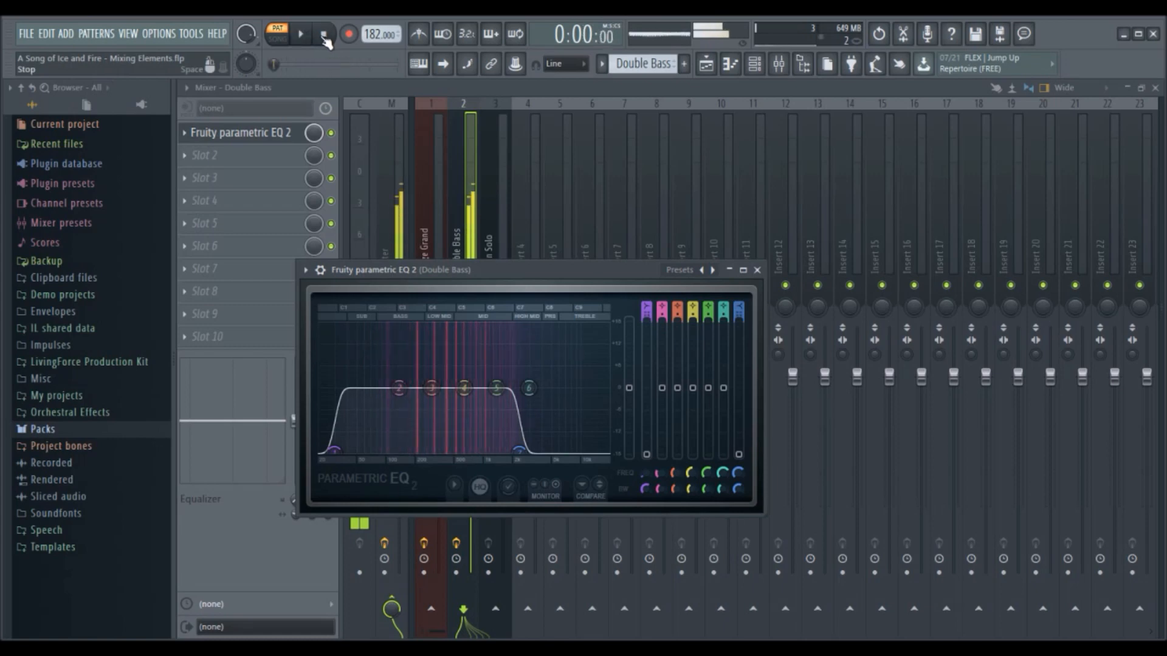
# - Select the Violin Solo pattern and load Fruity Parametric EQ 2 into slot 1 of the Violin Solo track
pyautogui.click(603, 66)
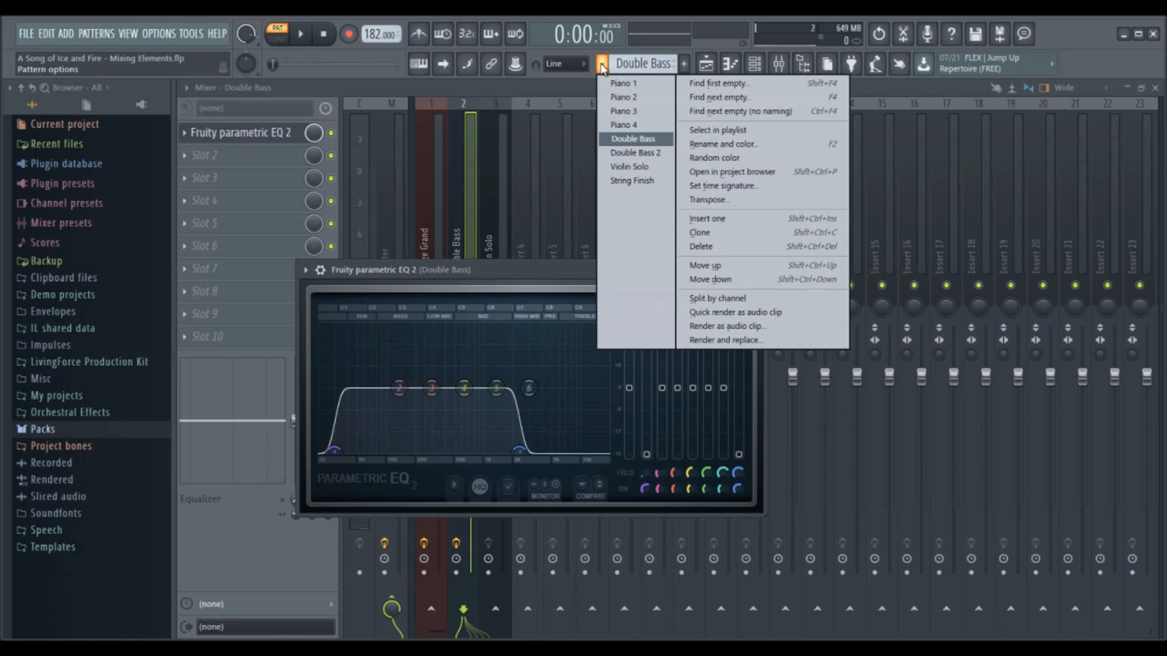
pyautogui.click(631, 166)
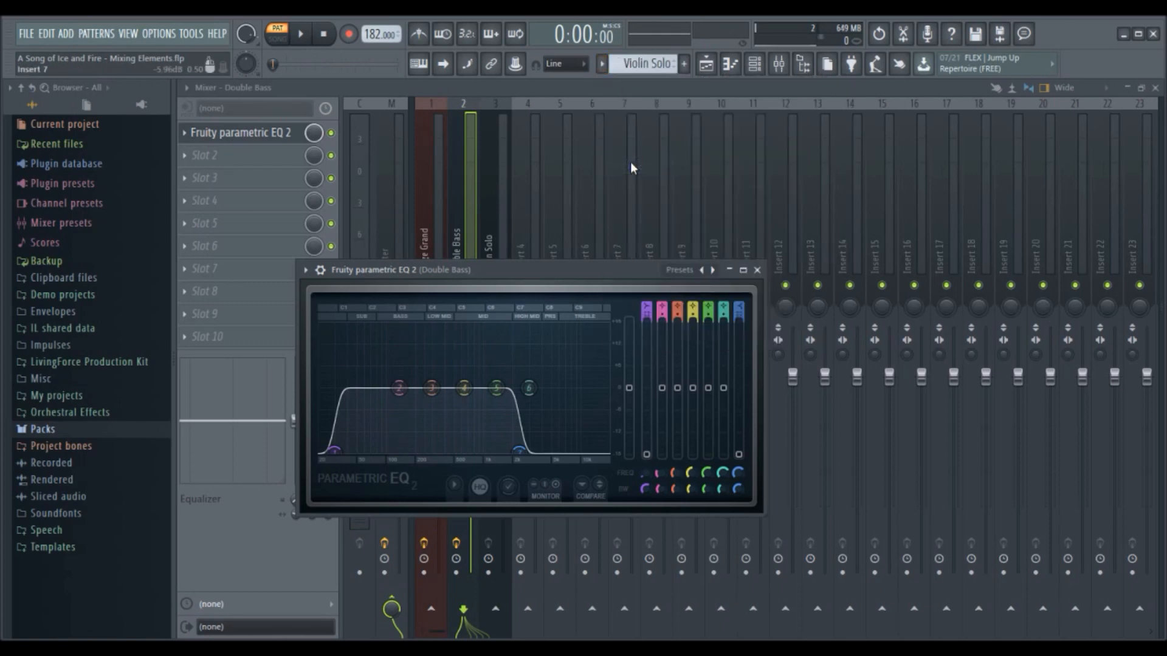
pyautogui.click(501, 207)
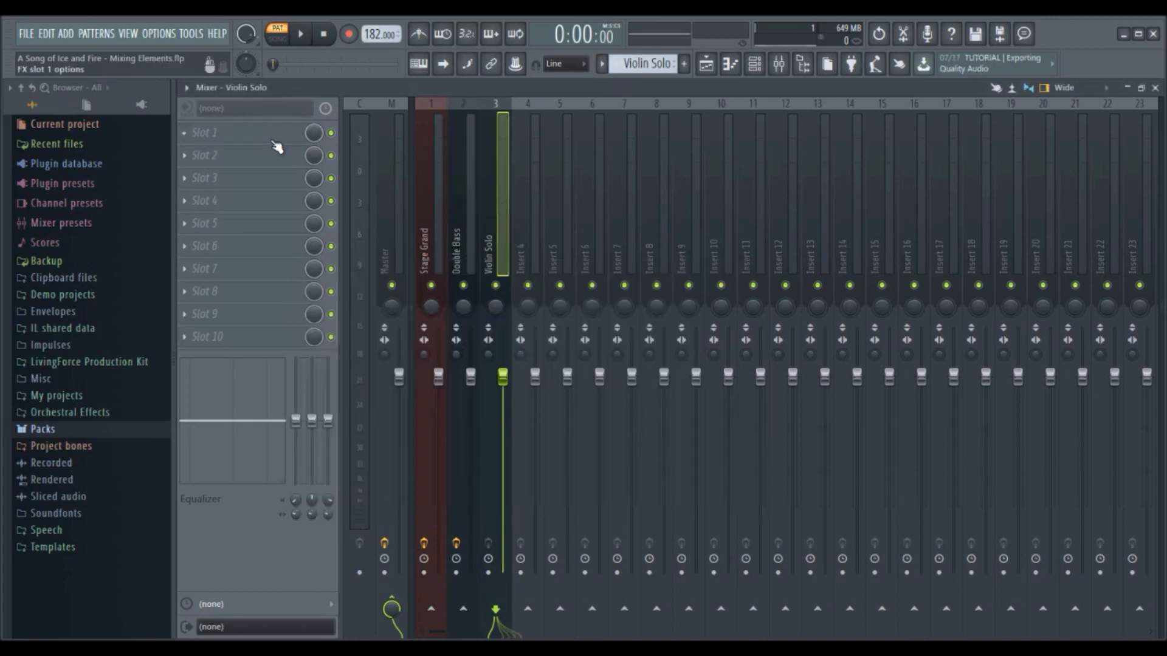
pyautogui.click(246, 145)
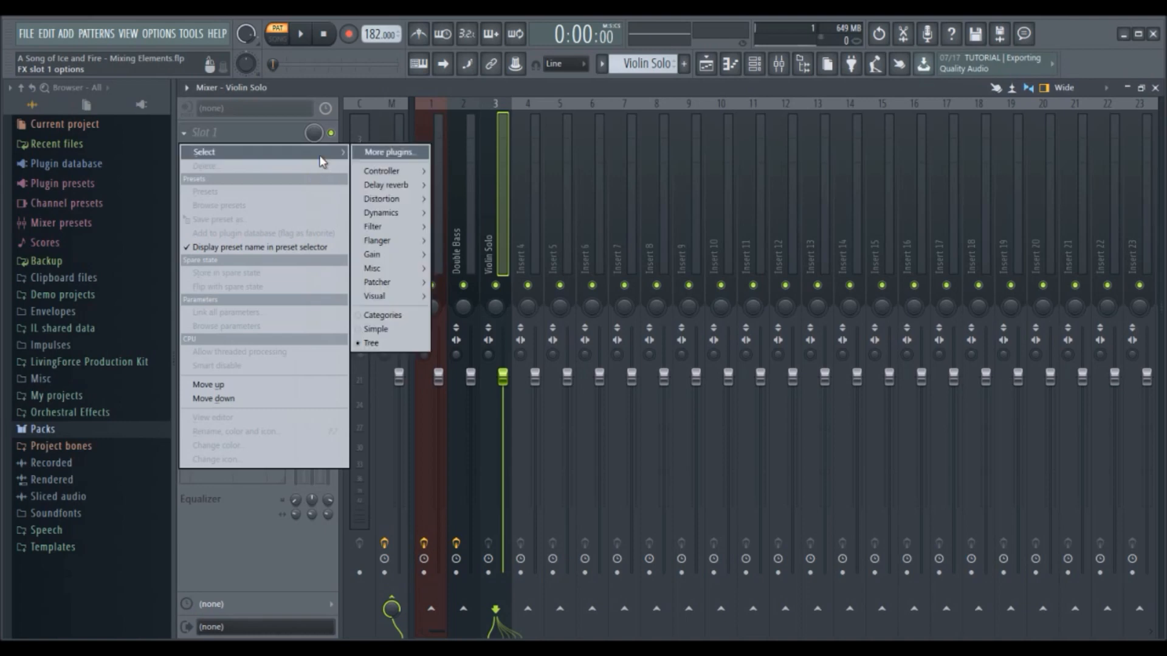
pyautogui.moveTo(415, 228)
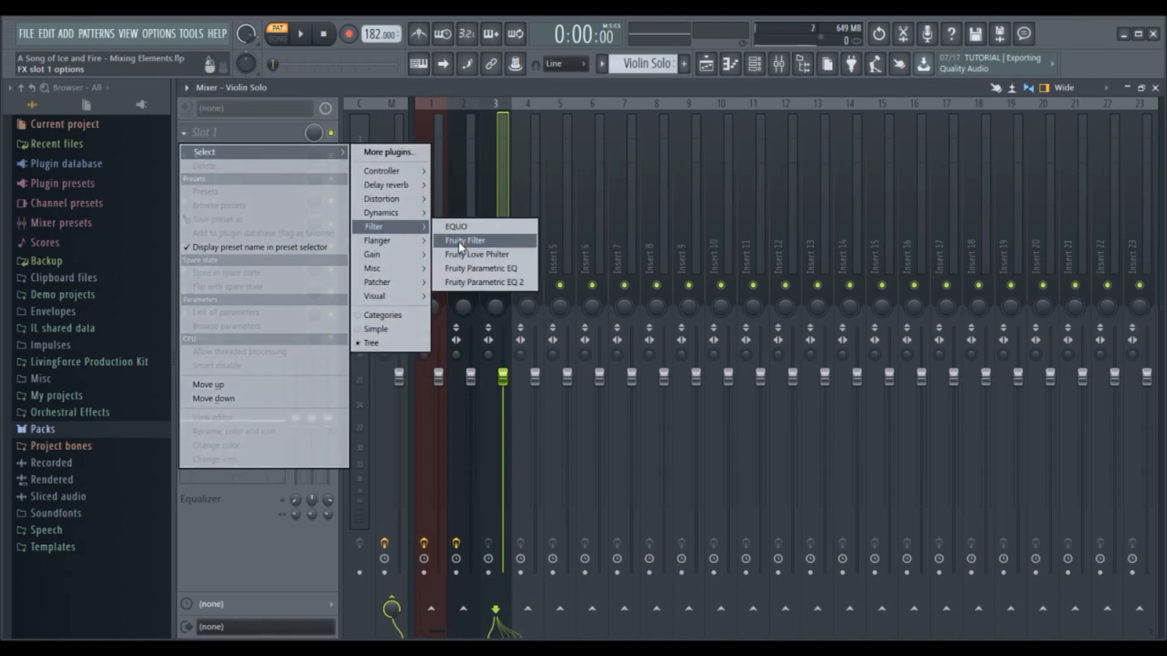
pyautogui.click(470, 281)
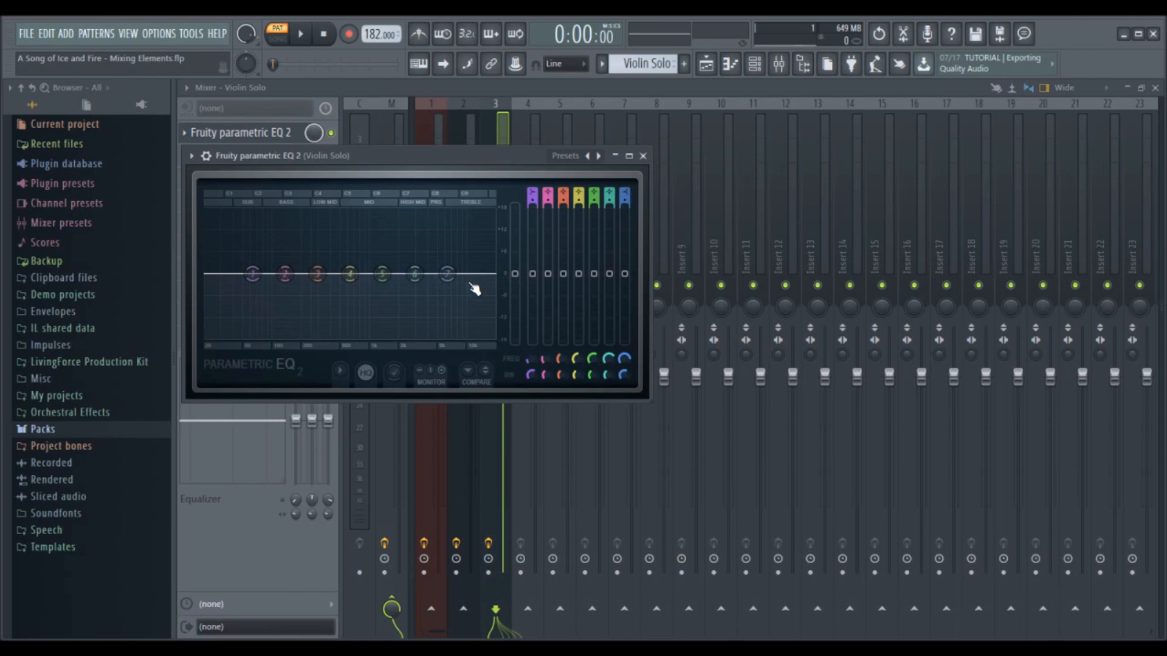
# - Audition the Violin Solo pattern and pull EQ band 7 down to minimum gain at a slightly higher frequency
pyautogui.click(302, 36)
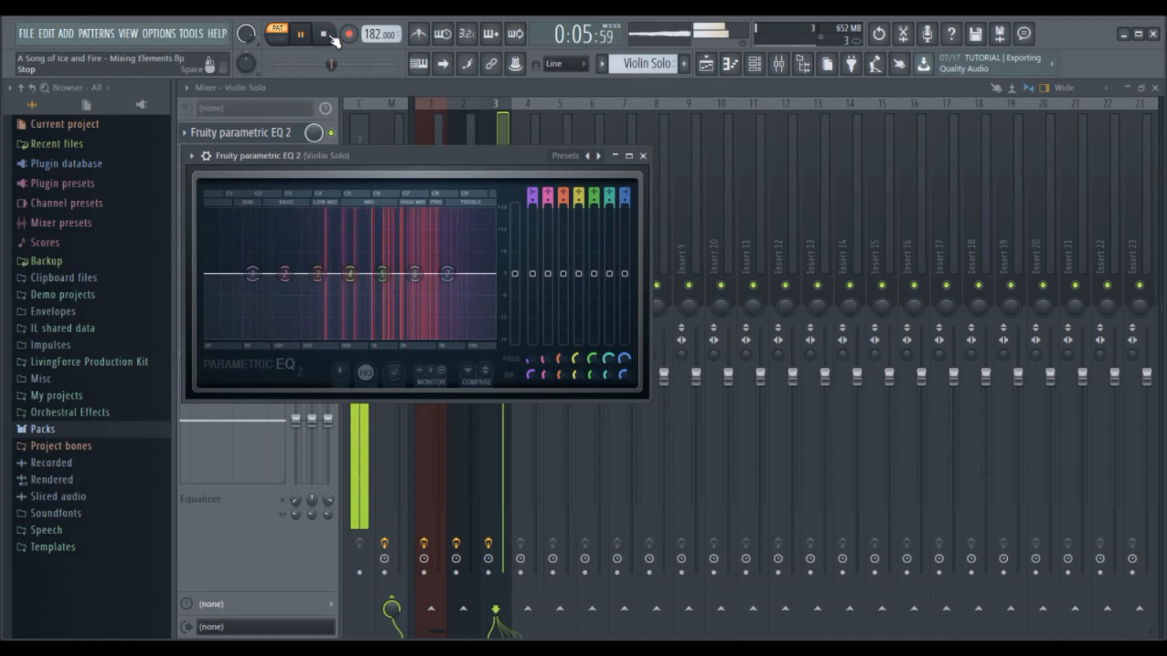
pyautogui.click(330, 35)
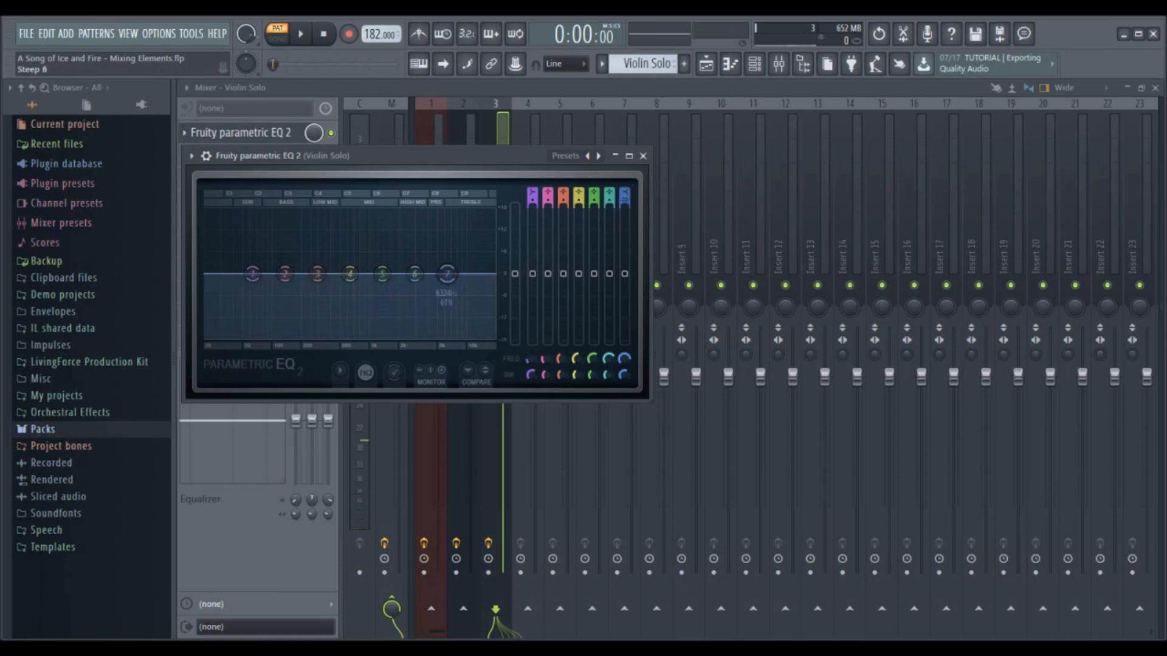
pyautogui.moveTo(452, 279); pyautogui.dragTo(453, 279)
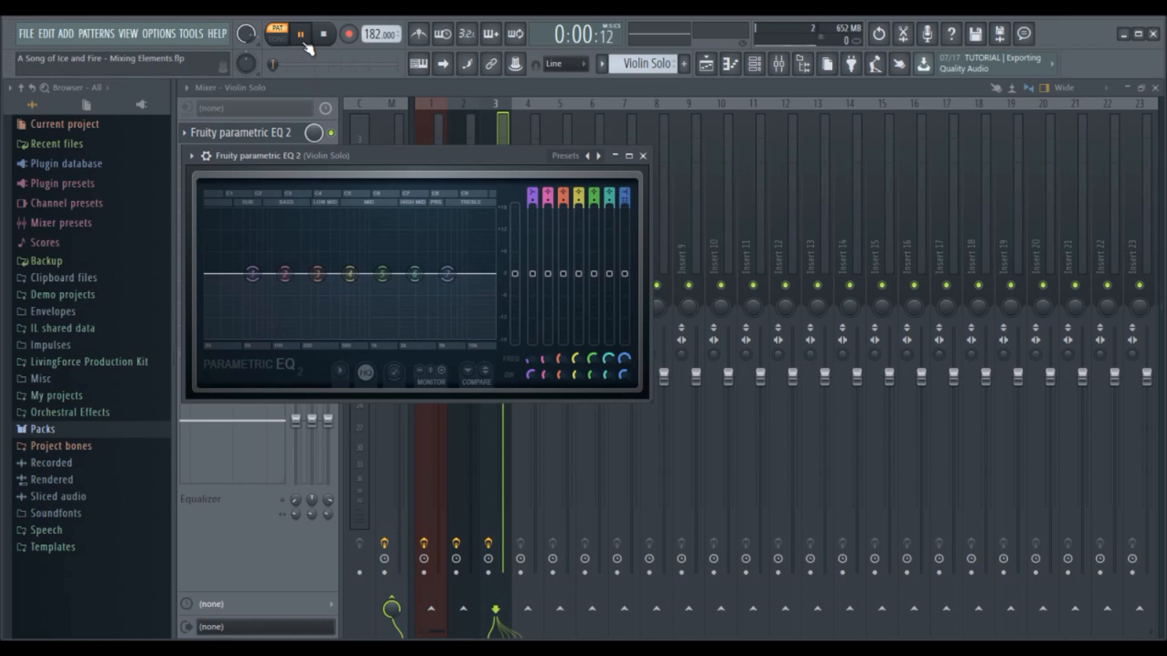
pyautogui.press('space')
pyautogui.moveTo(448, 281); pyautogui.dragTo(464, 334)
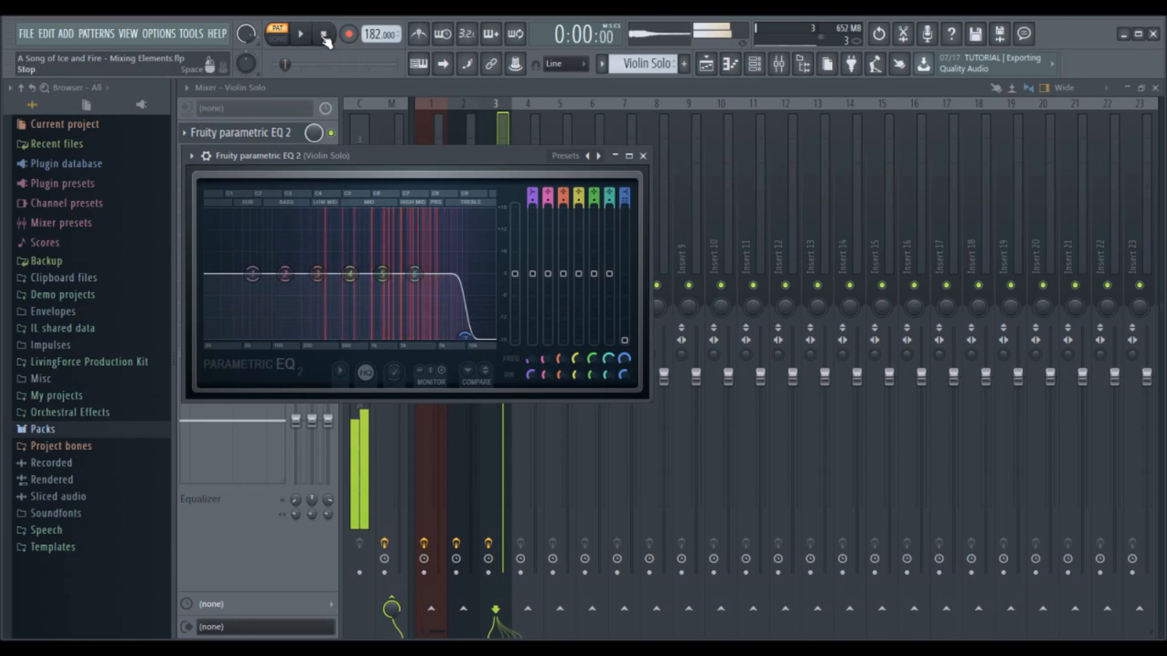
pyautogui.click(324, 36)
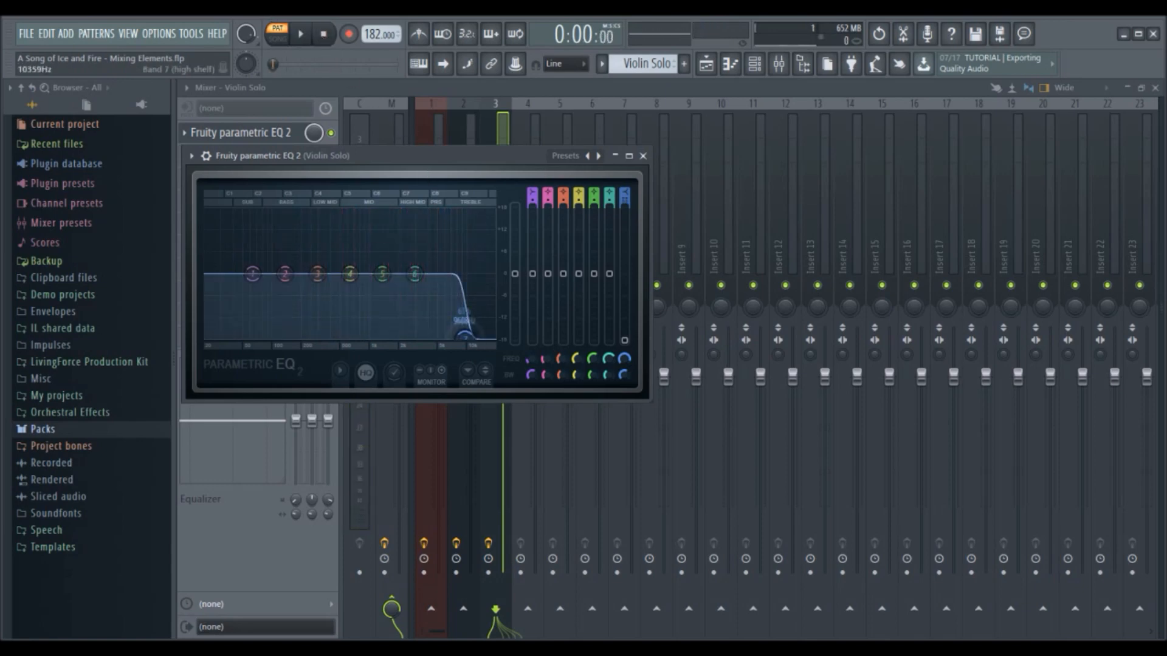
# - Shift band 7 of the violin EQ to a lower frequency and reduce band 6's gain slightly
pyautogui.moveTo(465, 335); pyautogui.dragTo(424, 346)
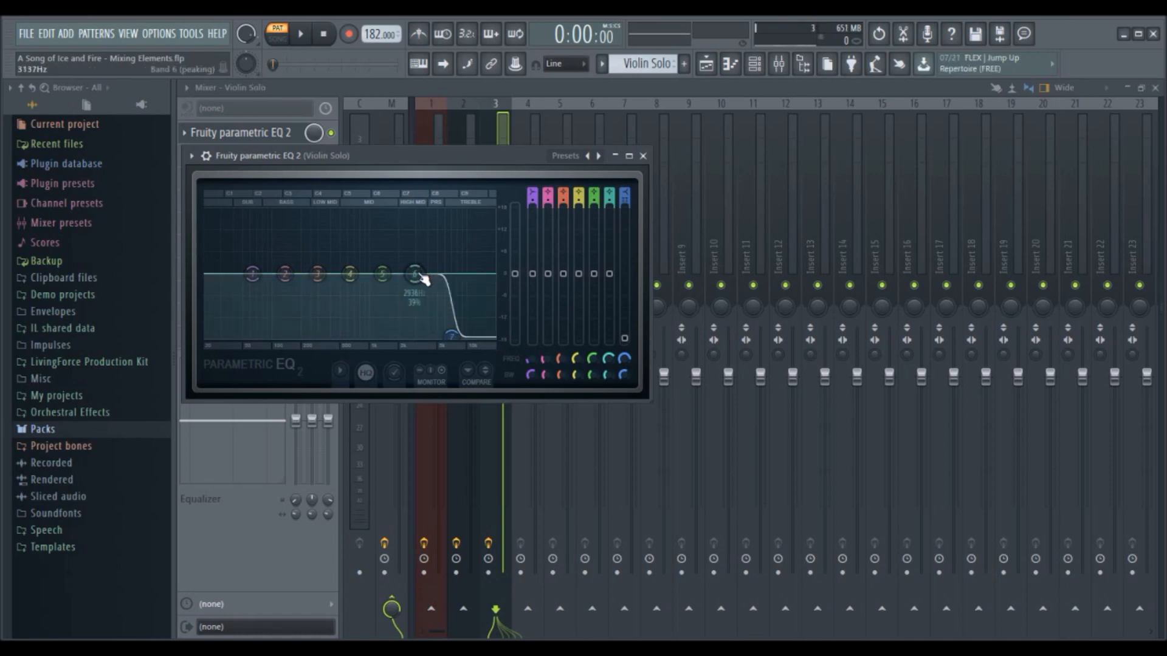
pyautogui.click(419, 275)
pyautogui.moveTo(414, 274); pyautogui.dragTo(413, 283)
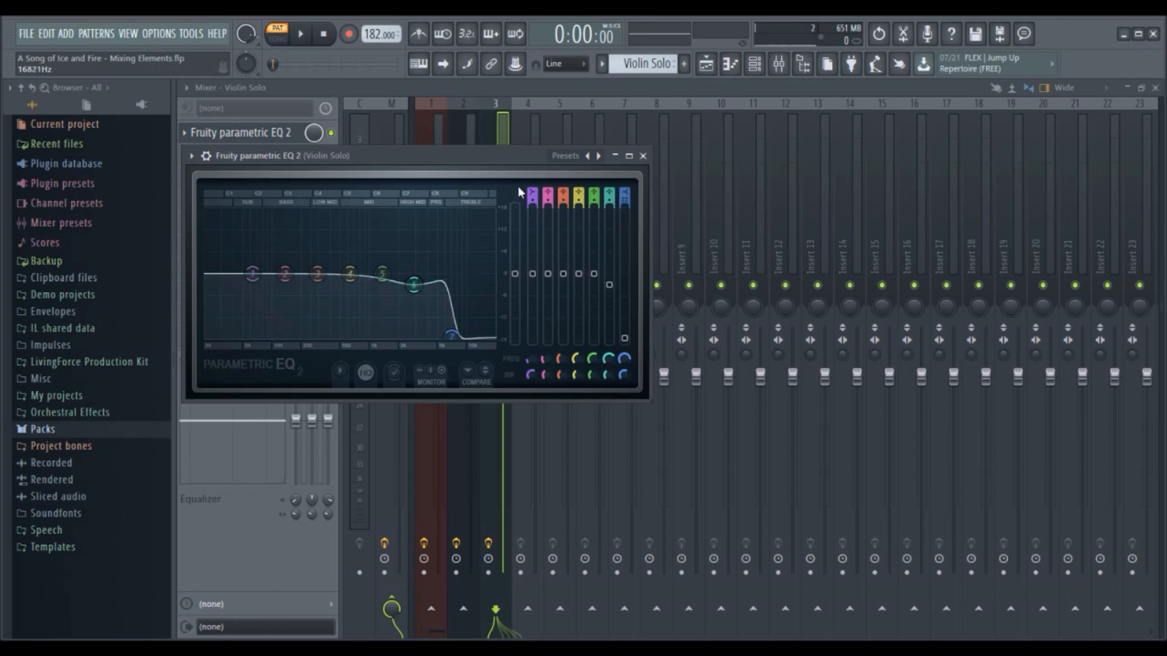
pyautogui.moveTo(533, 199); pyautogui.dragTo(534, 199)
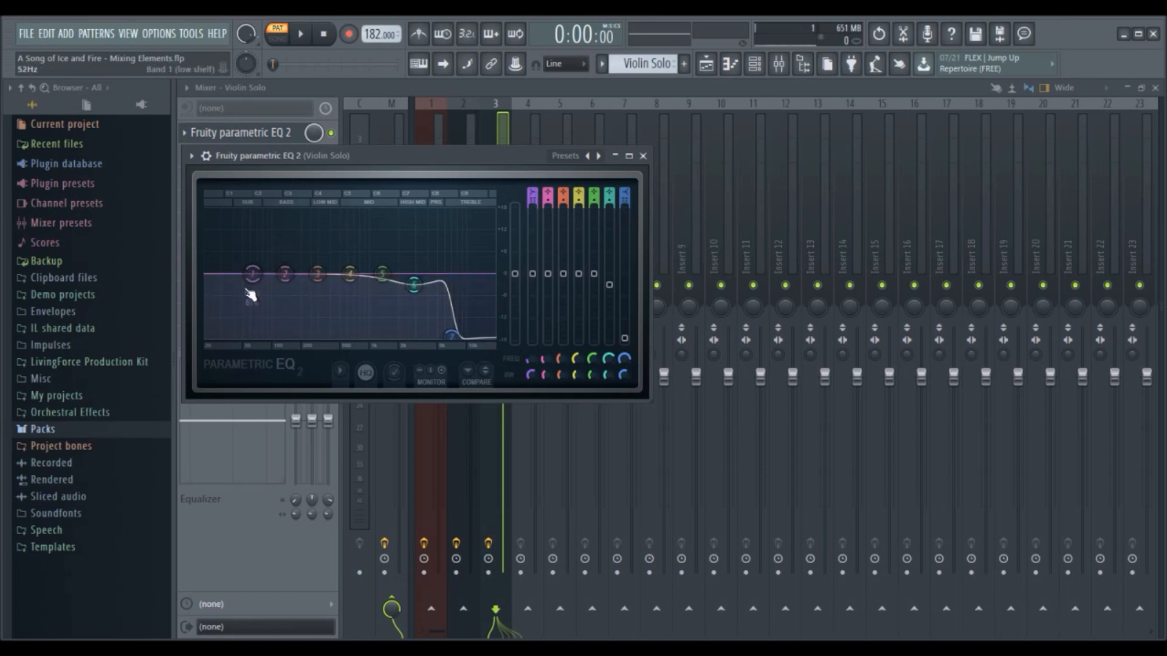
# - Pull band 1 of the violin EQ down to -18 dB at 121 Hz, audition the pattern, and close the EQ
pyautogui.moveTo(252, 275); pyautogui.dragTo(271, 336)
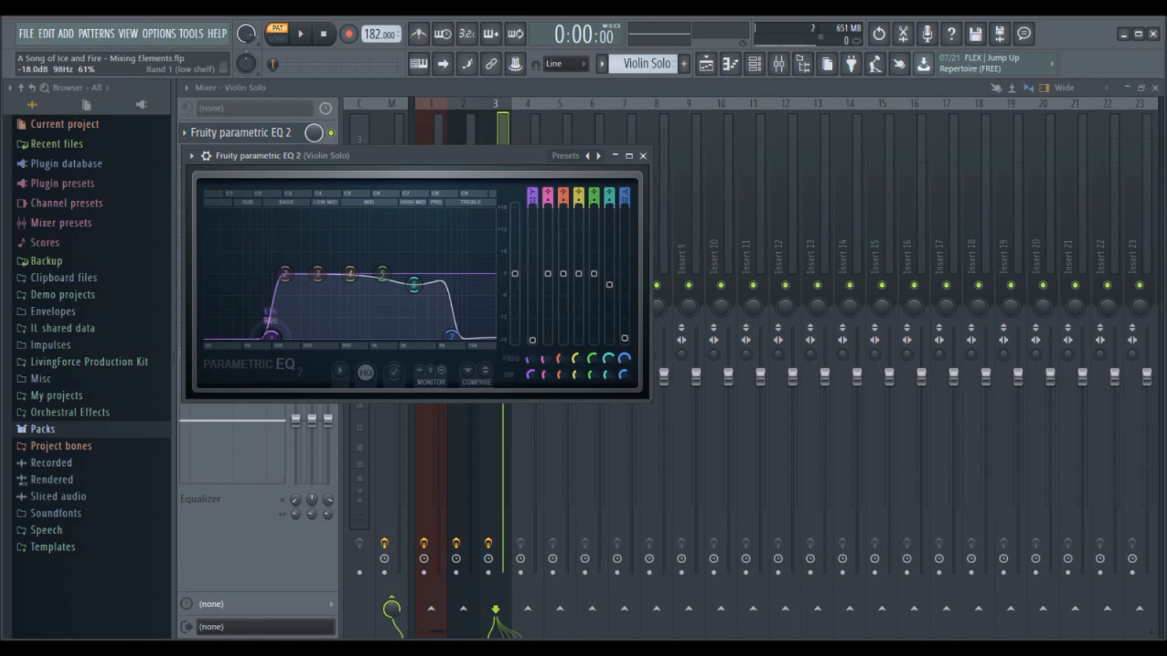
pyautogui.moveTo(271, 336); pyautogui.dragTo(273, 336)
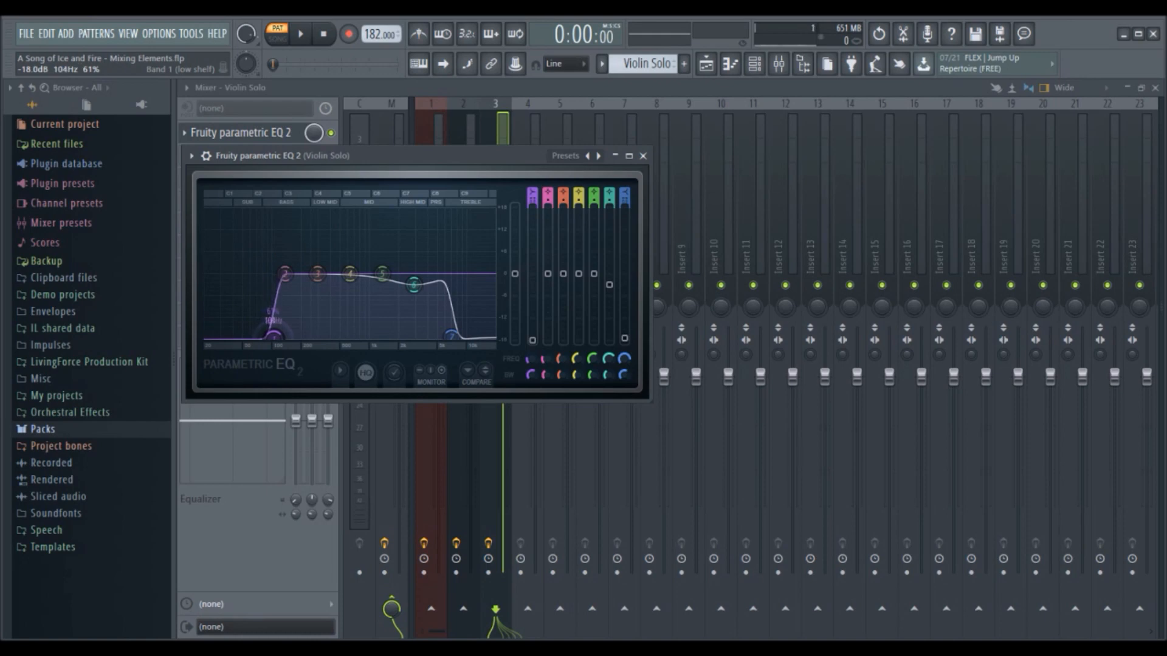
pyautogui.moveTo(275, 336); pyautogui.dragTo(286, 341)
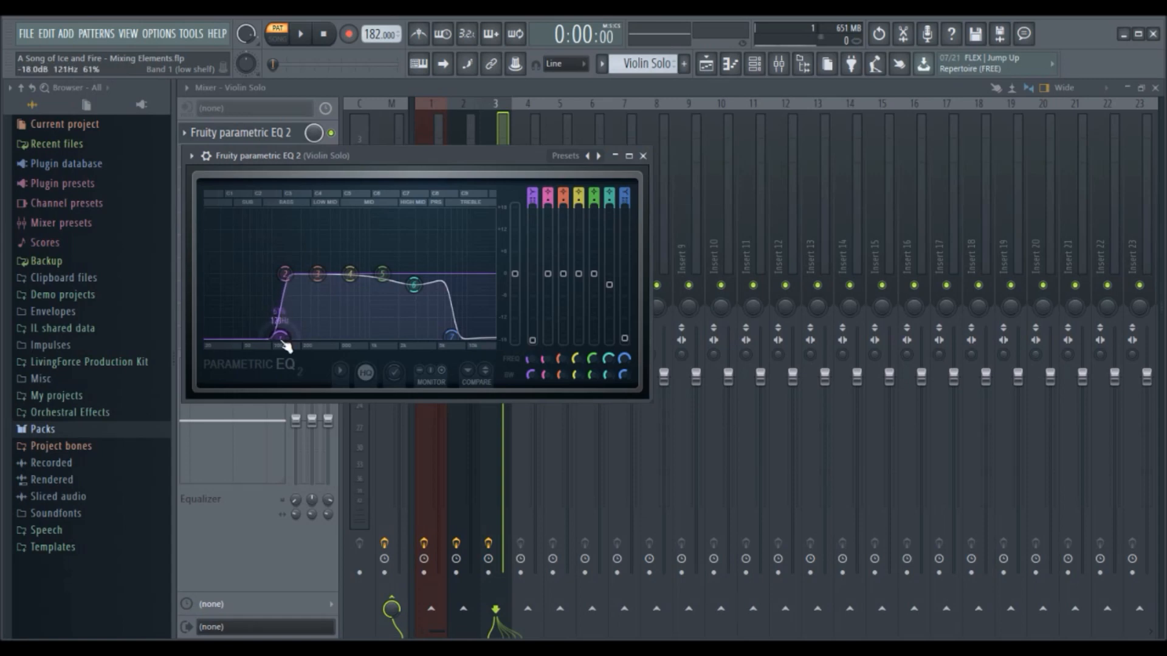
pyautogui.click(300, 35)
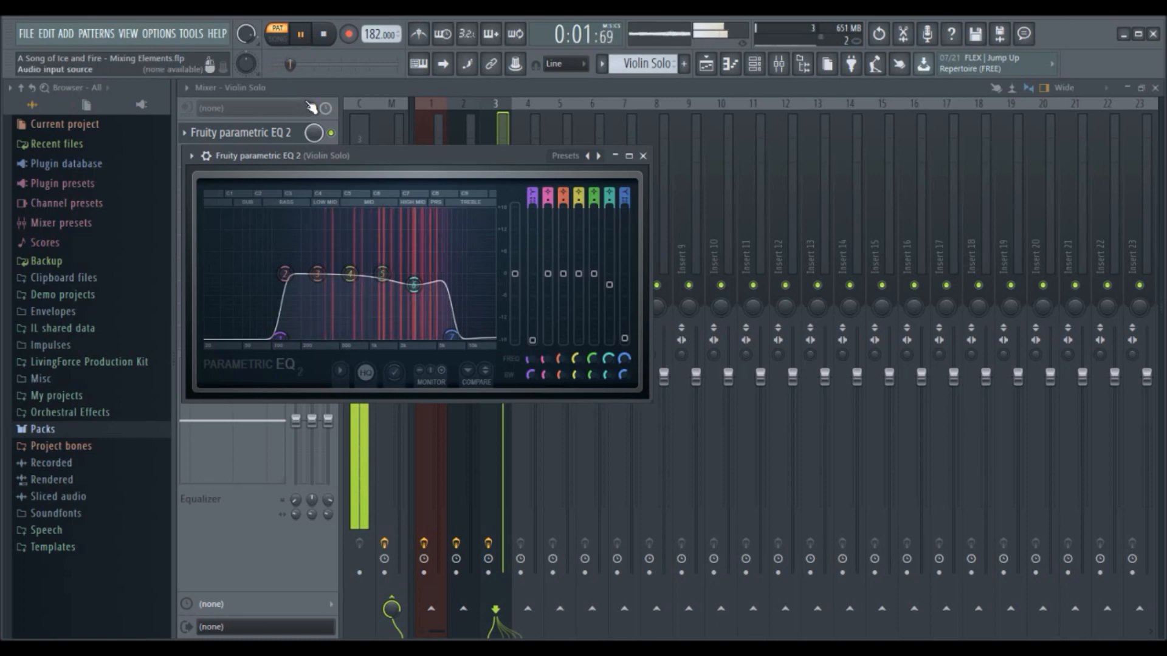
pyautogui.click(326, 38)
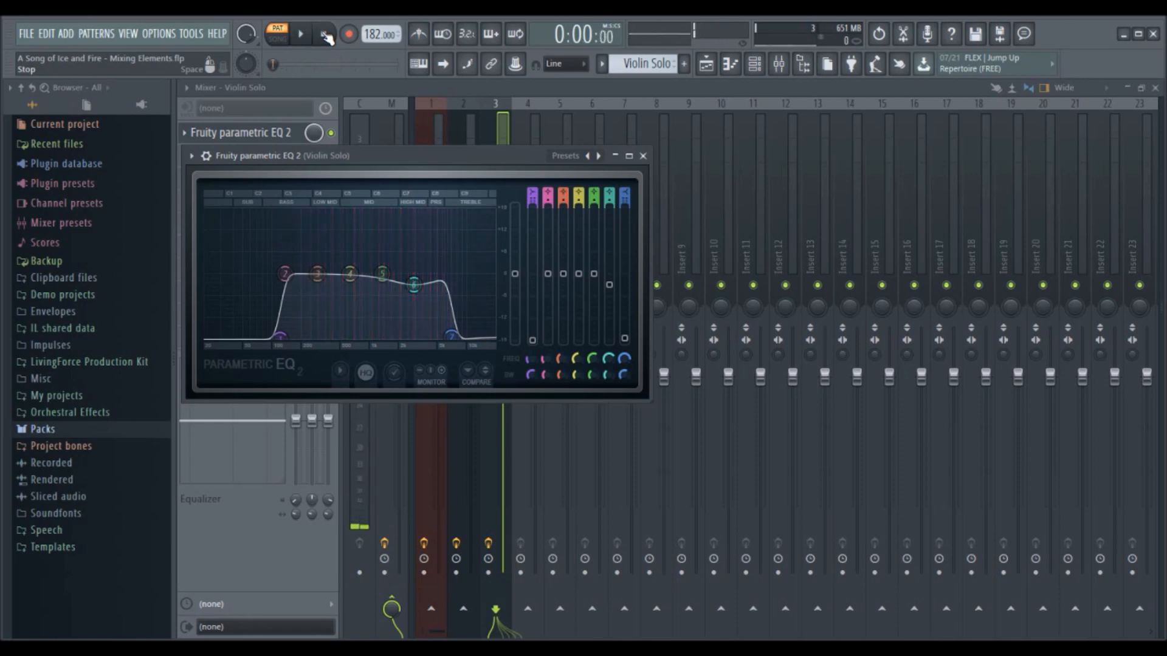
pyautogui.click(643, 156)
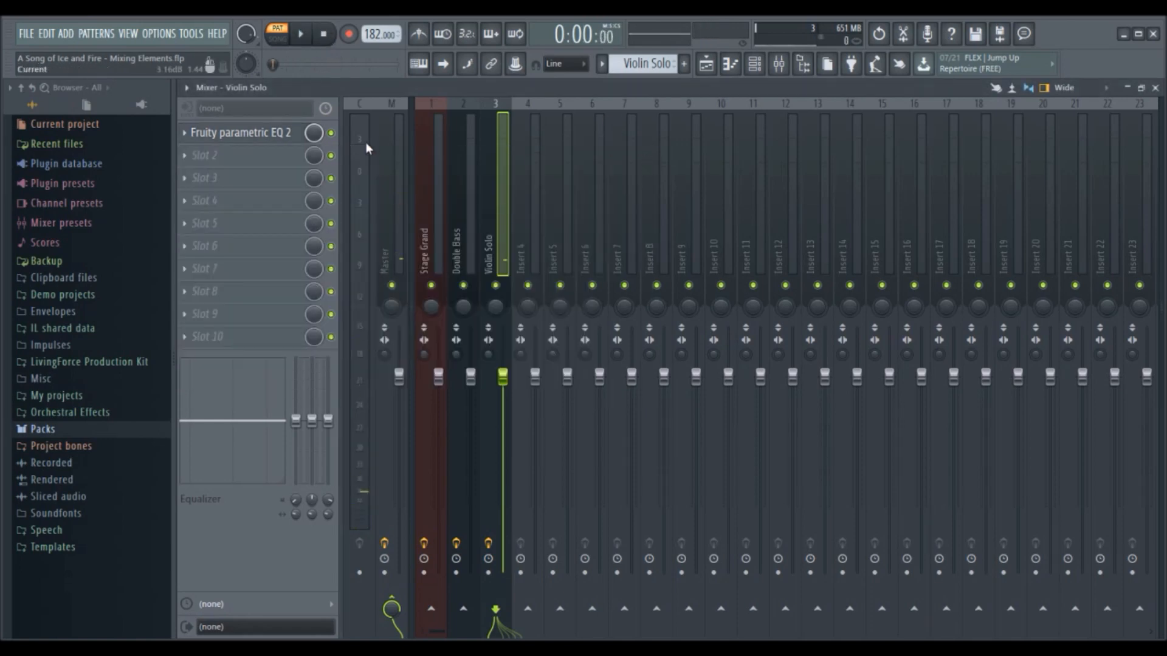
# - Switch to song mode and play the playlist arrangement from the Development marker to hear the mix with the EQs active
pyautogui.click(277, 38)
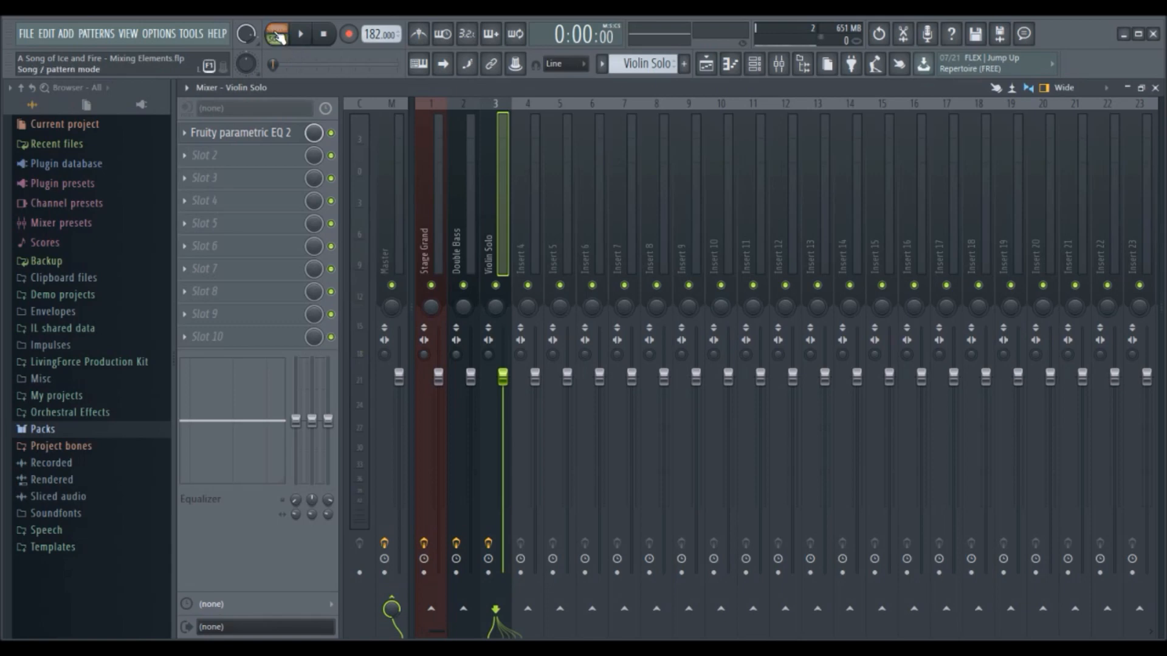
pyautogui.click(708, 65)
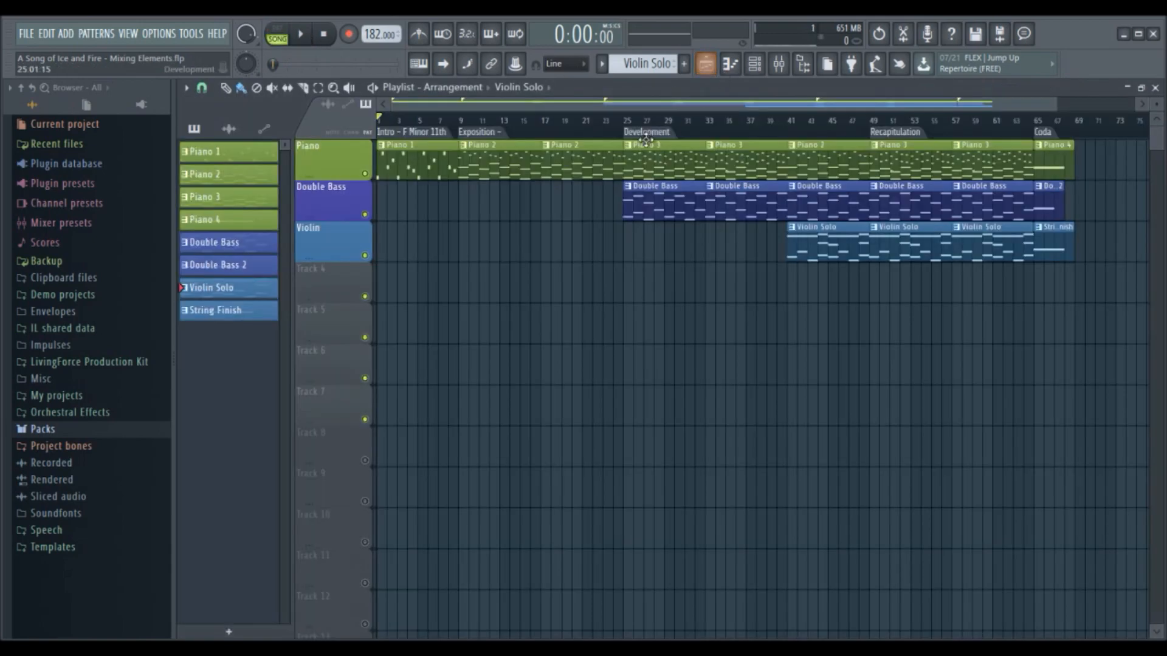
pyautogui.click(628, 137)
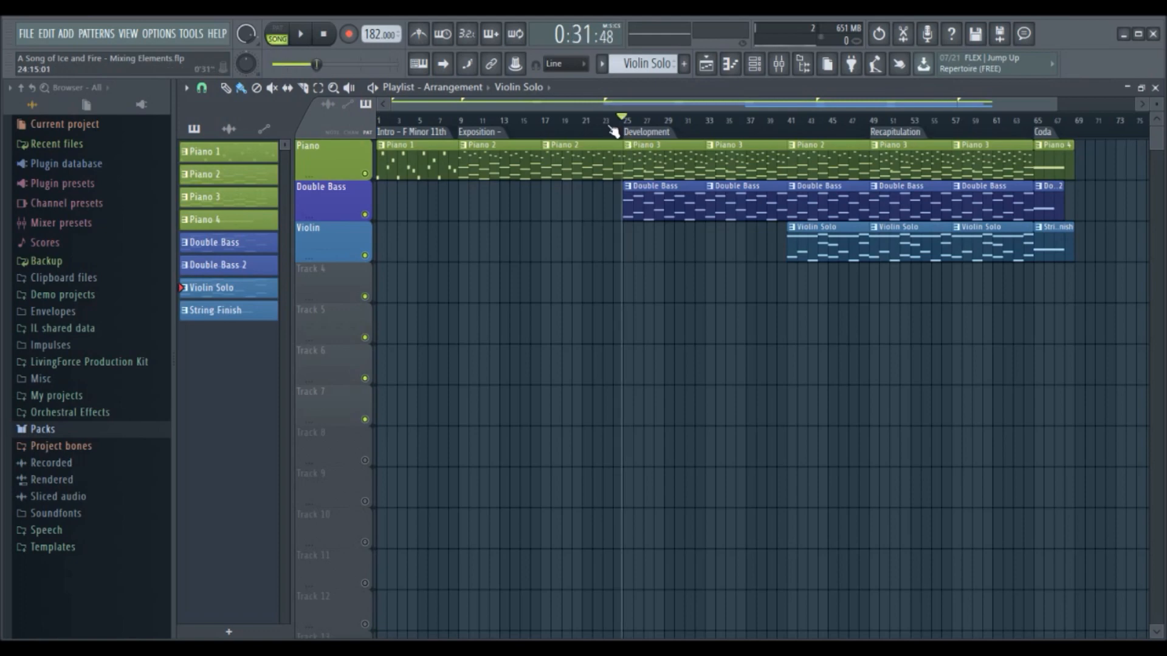
pyautogui.click(302, 37)
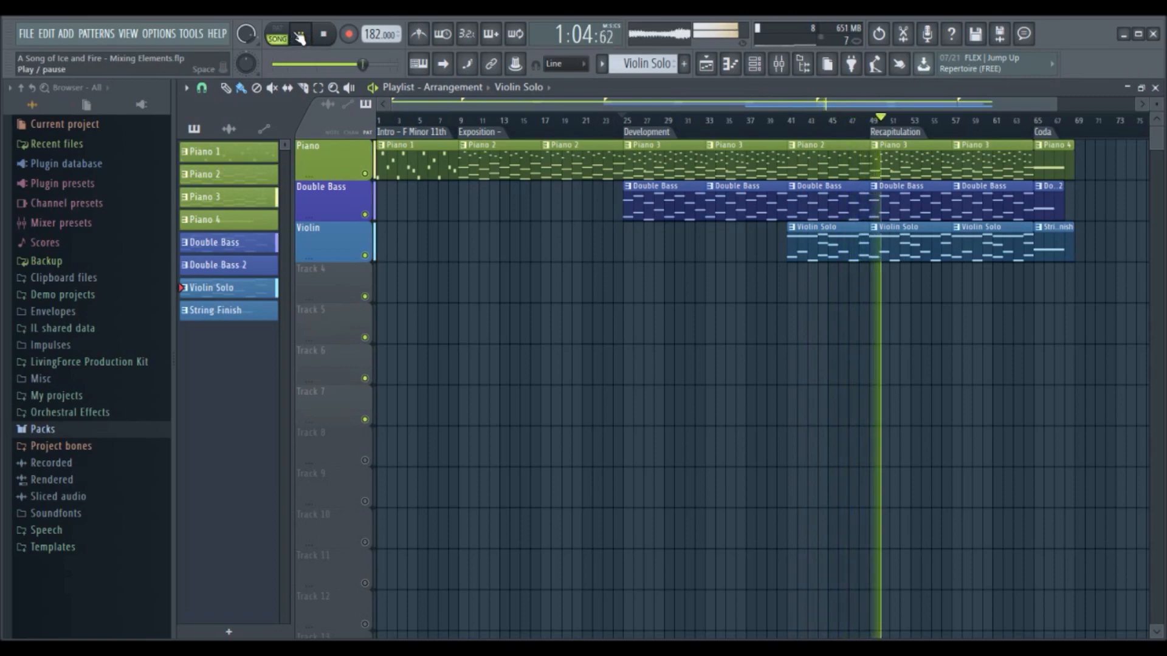
pyautogui.click(327, 38)
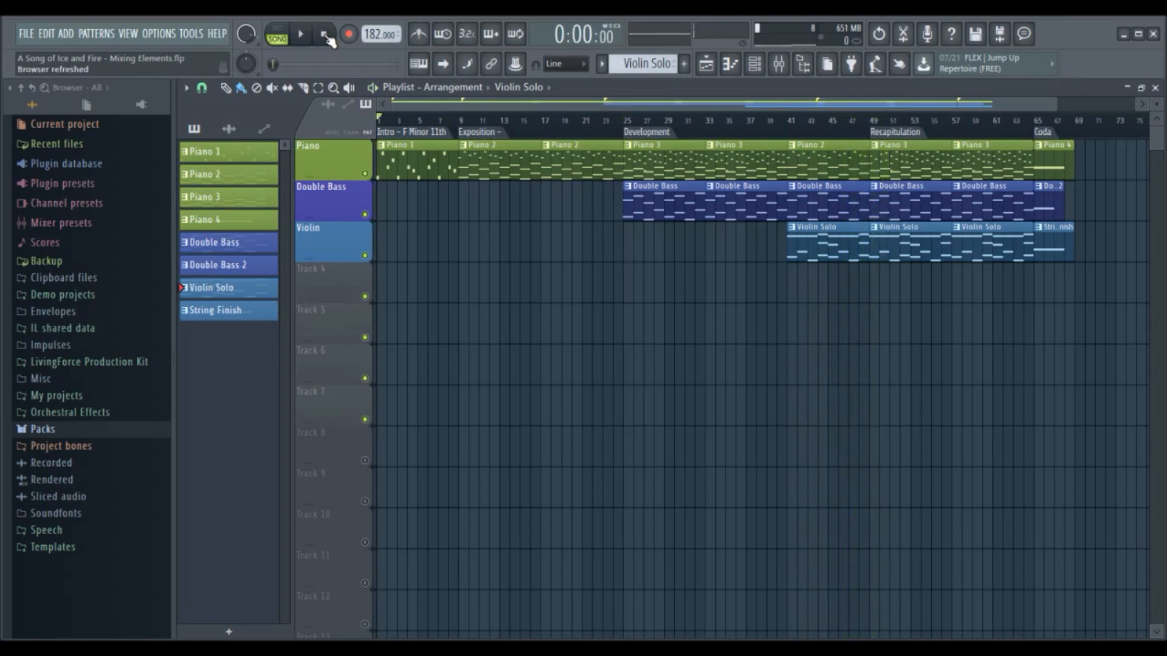
# - Bypass Fruity Parametric EQ 2 on the Violin Solo, Double Bass and Stage Grand mixer tracks
pyautogui.click(757, 67)
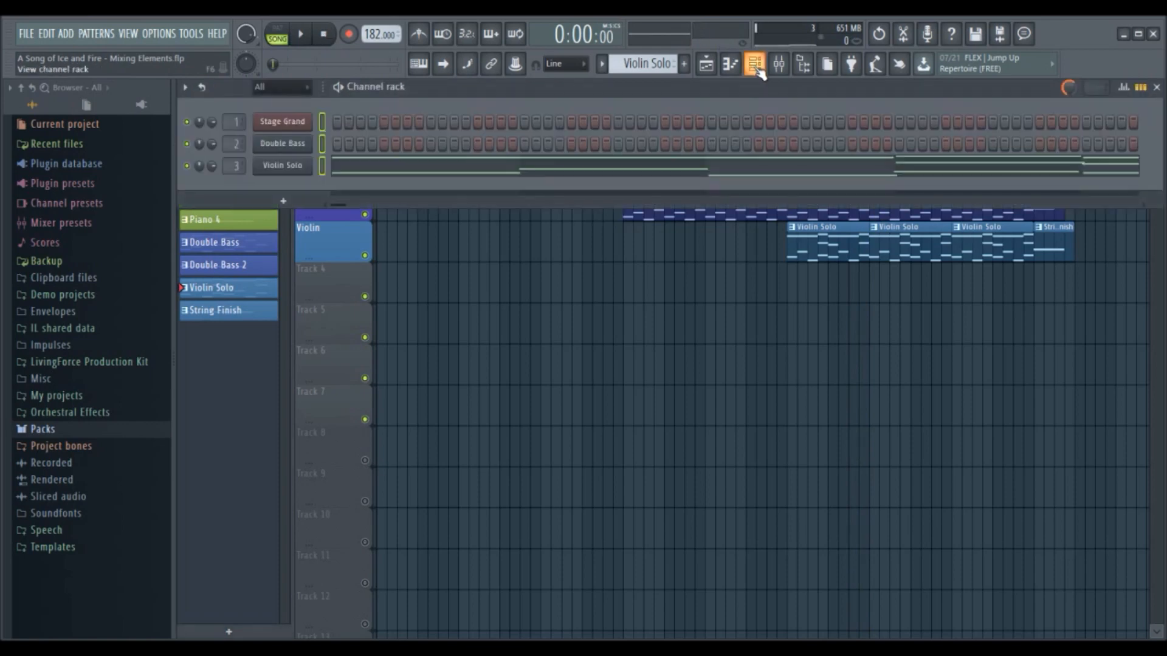
pyautogui.click(731, 65)
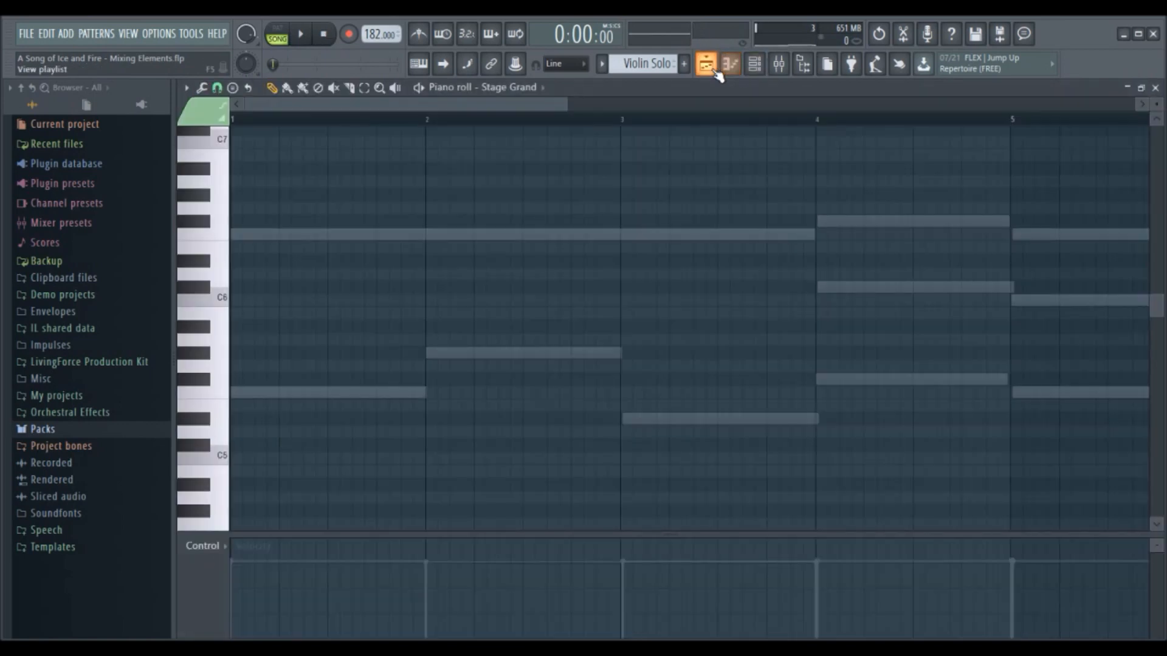
pyautogui.click(712, 68)
pyautogui.click(778, 64)
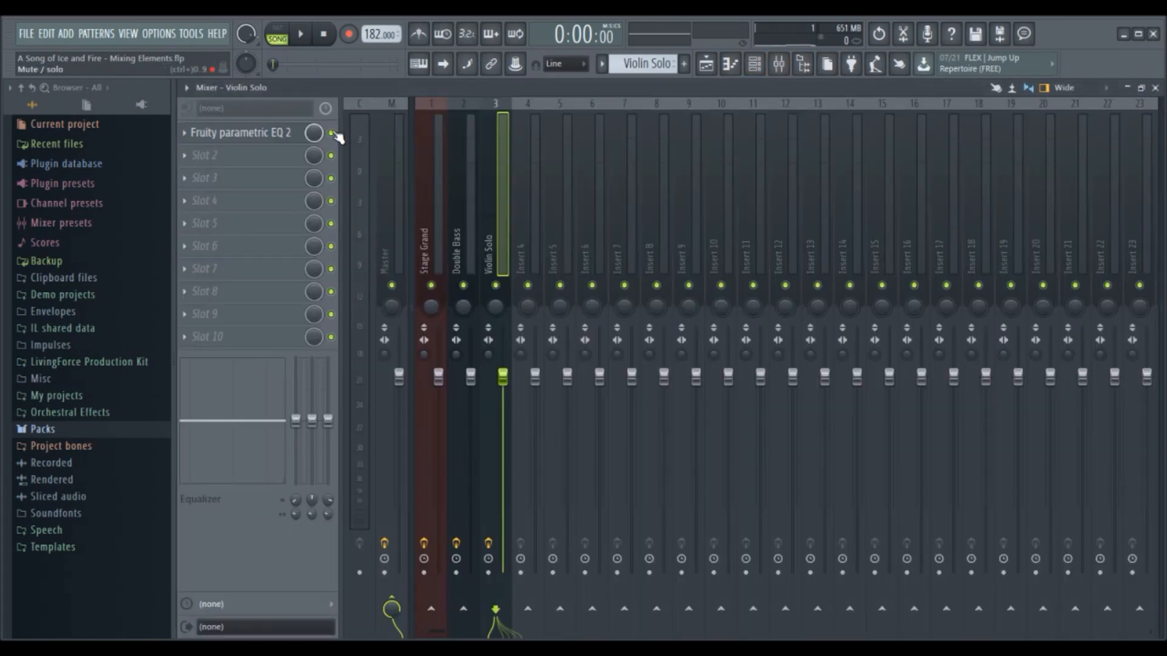
pyautogui.click(469, 165)
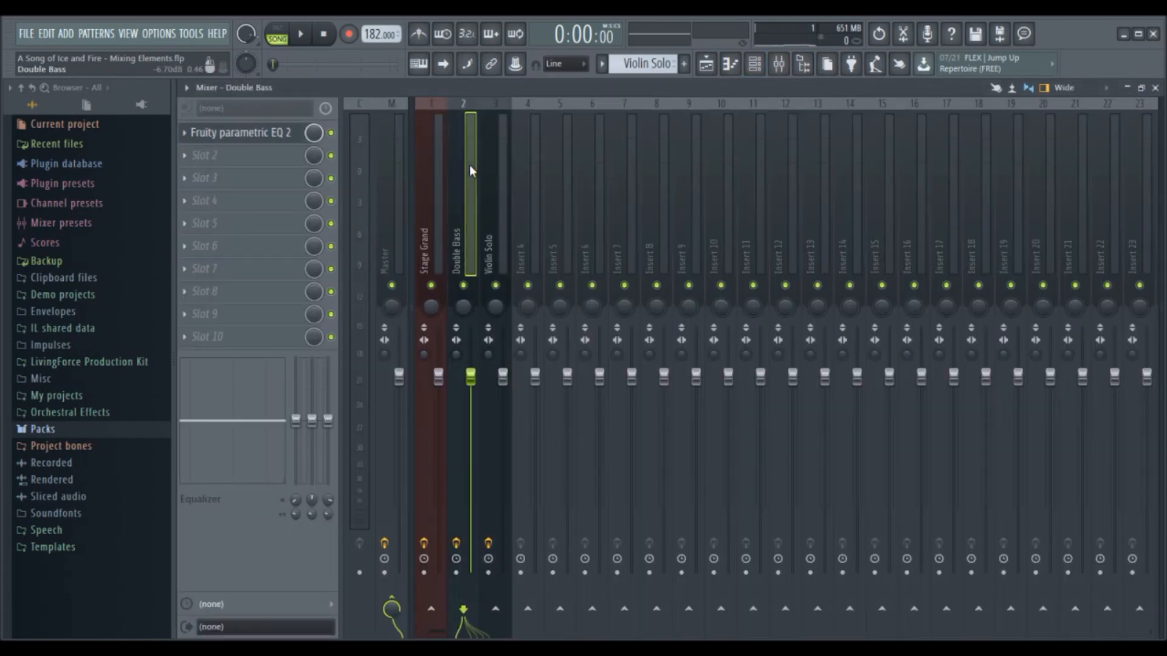
pyautogui.click(442, 166)
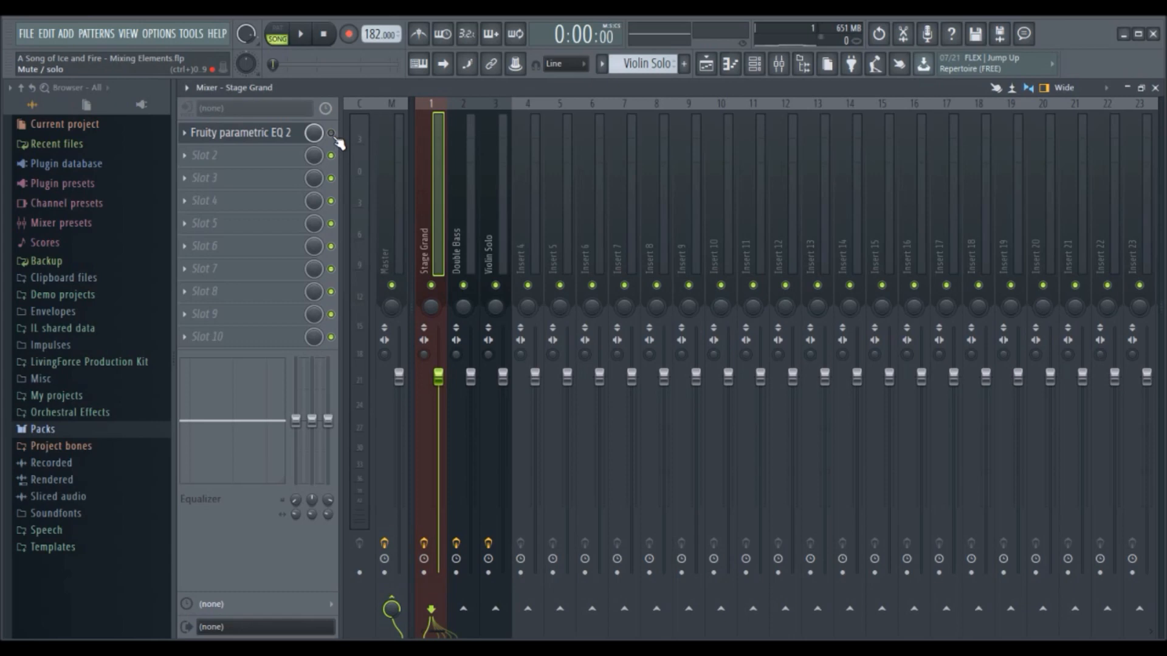
# - Play the arrangement from the Development marker to hear the mix with the EQs bypassed
pyautogui.click(706, 64)
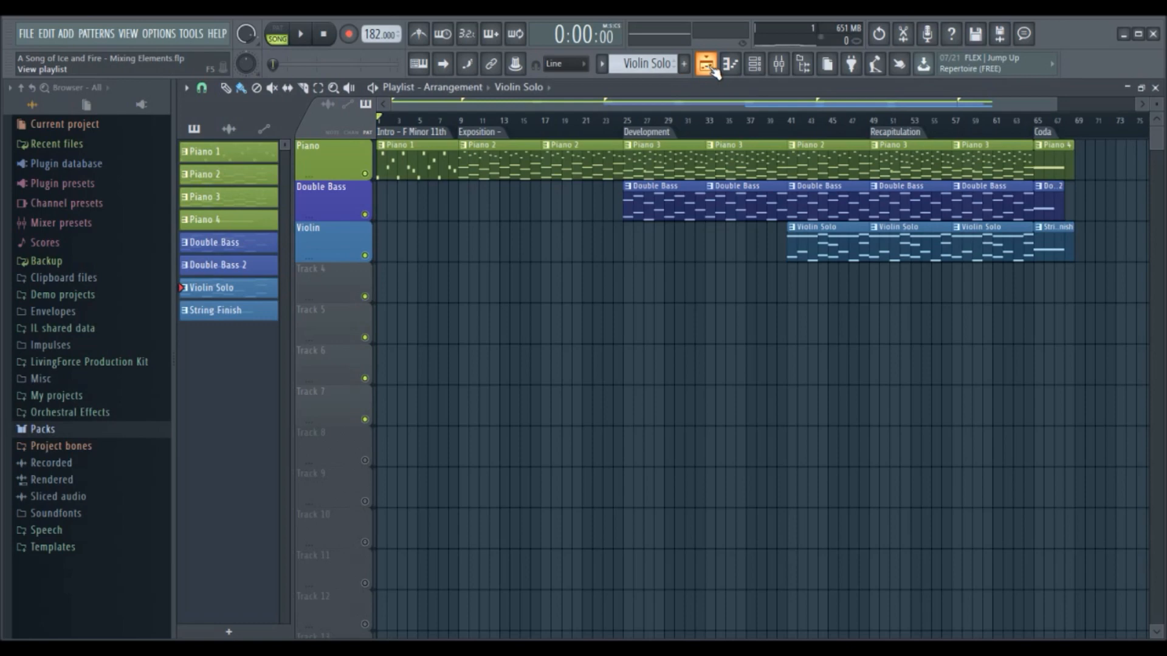
pyautogui.click(625, 132)
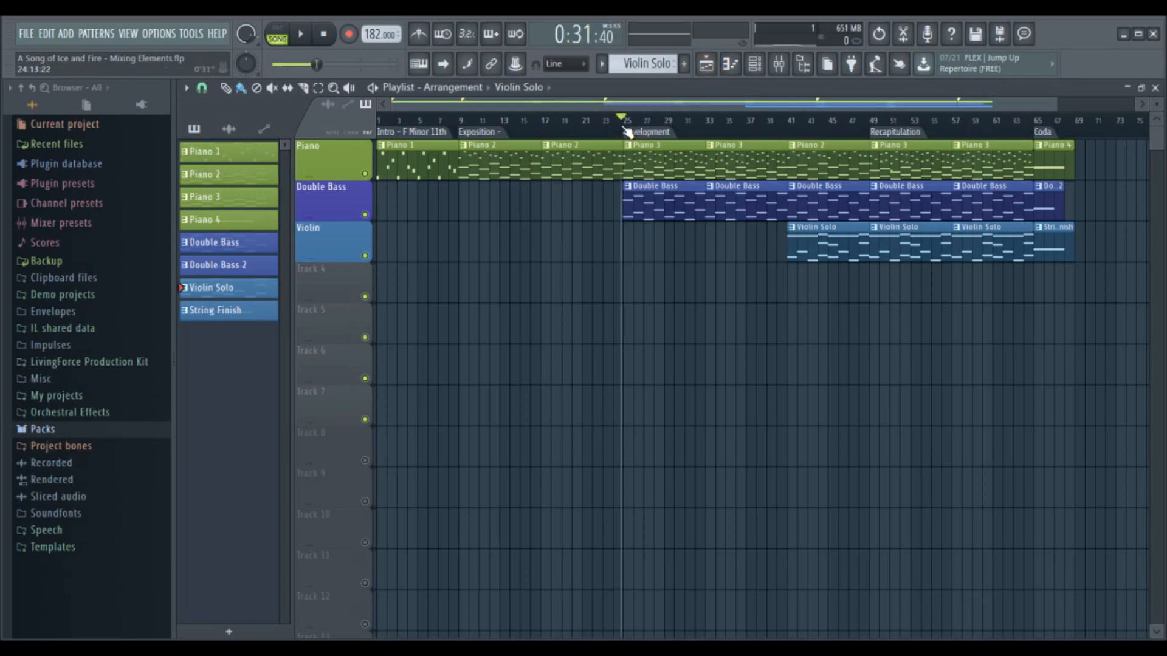
pyautogui.click(301, 35)
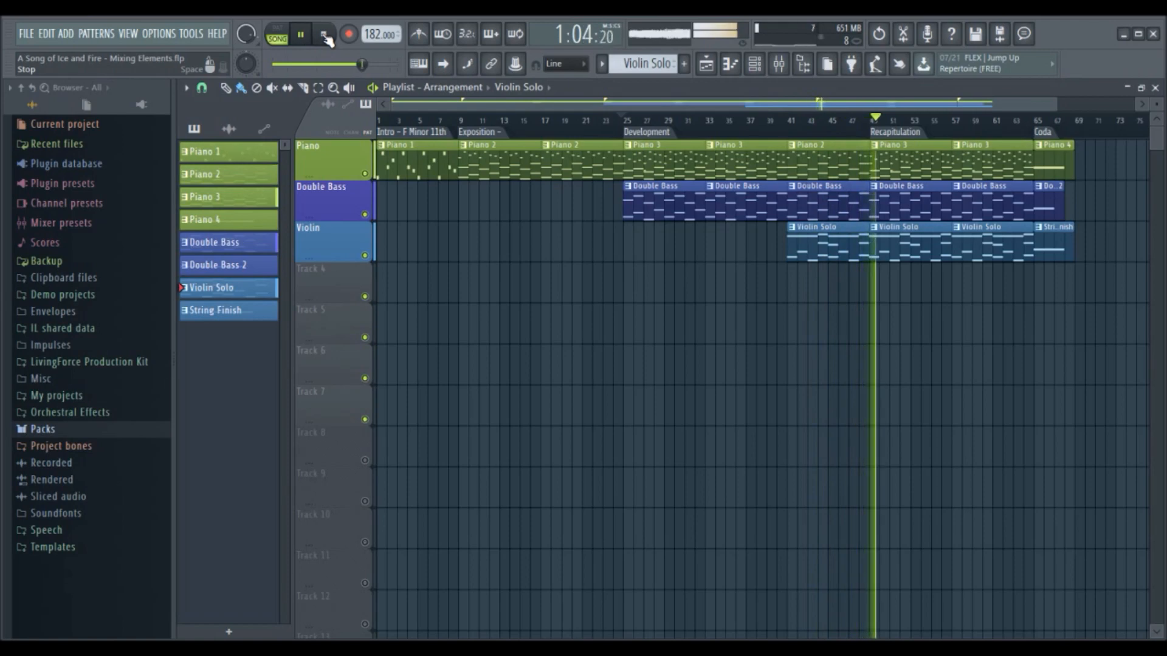
pyautogui.click(326, 37)
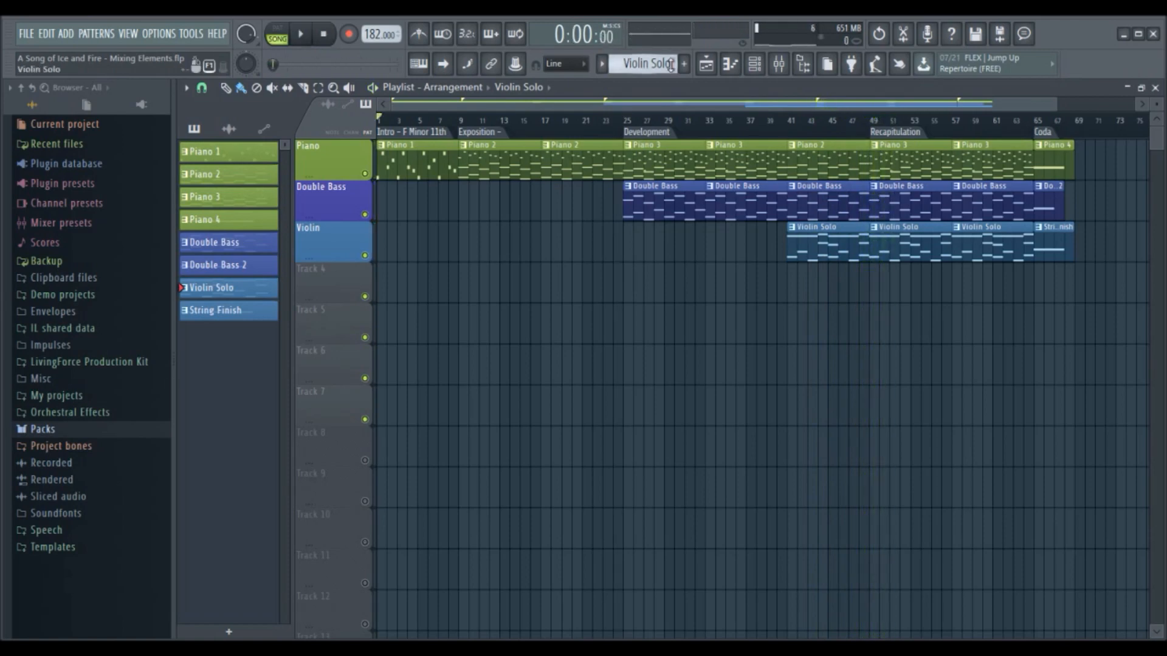
# - Re-enable Fruity Parametric EQ 2 on the Stage Grand, Double Bass and Violin Solo tracks and audition the arrangement with them
pyautogui.click(778, 63)
pyautogui.click(332, 134)
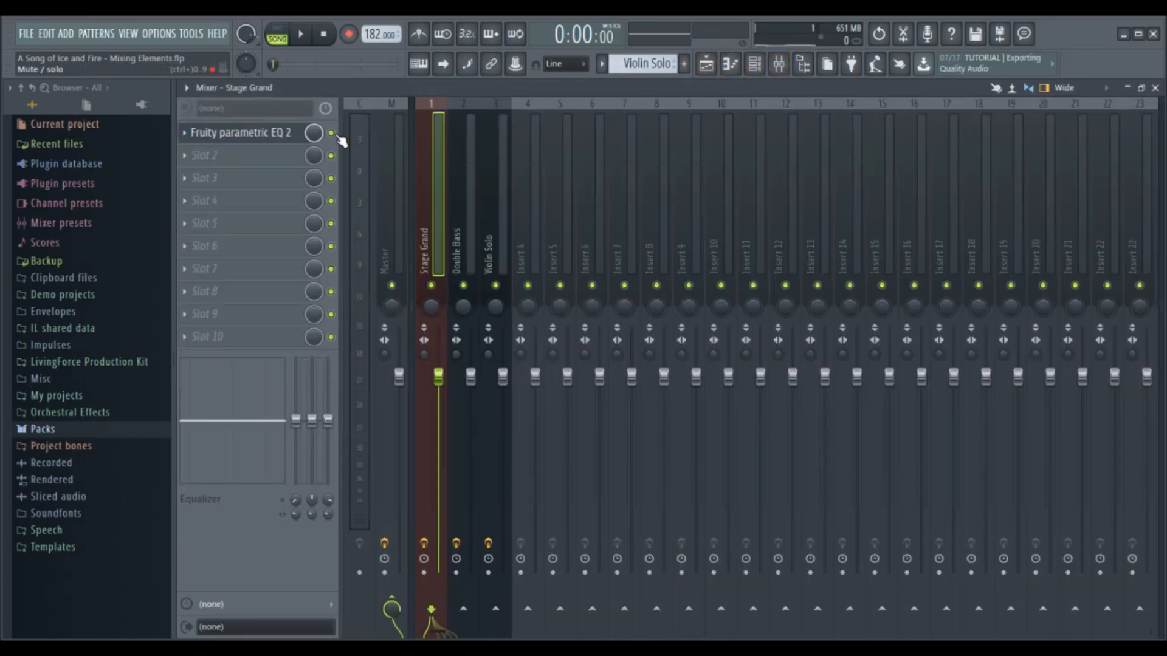
pyautogui.click(468, 151)
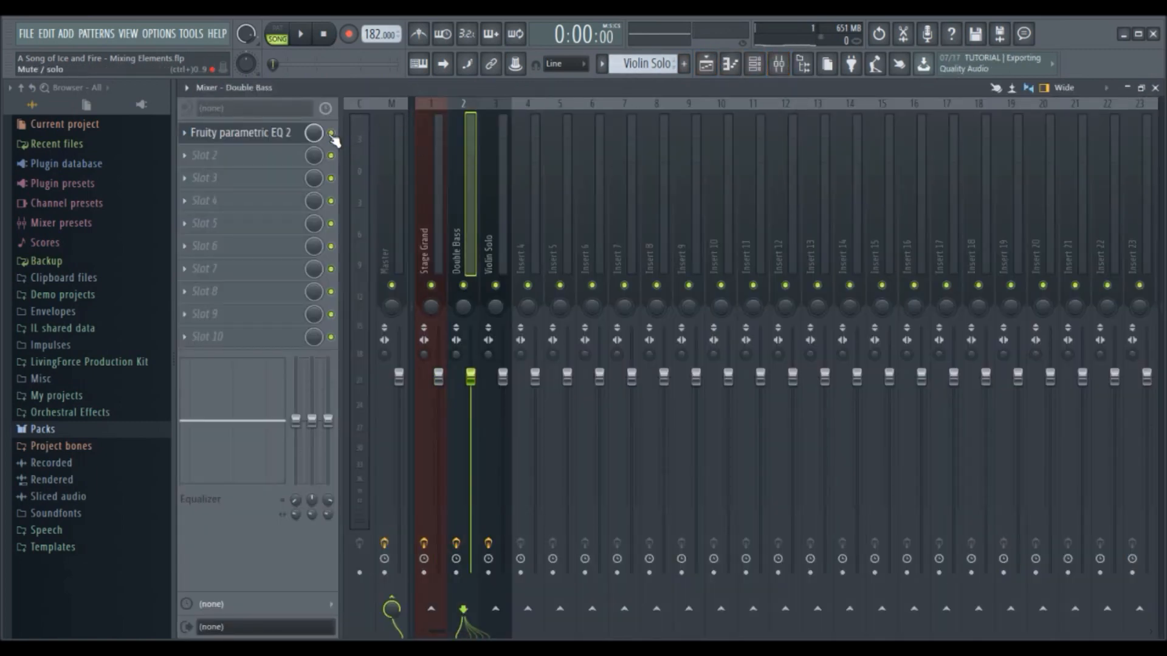
pyautogui.click(497, 140)
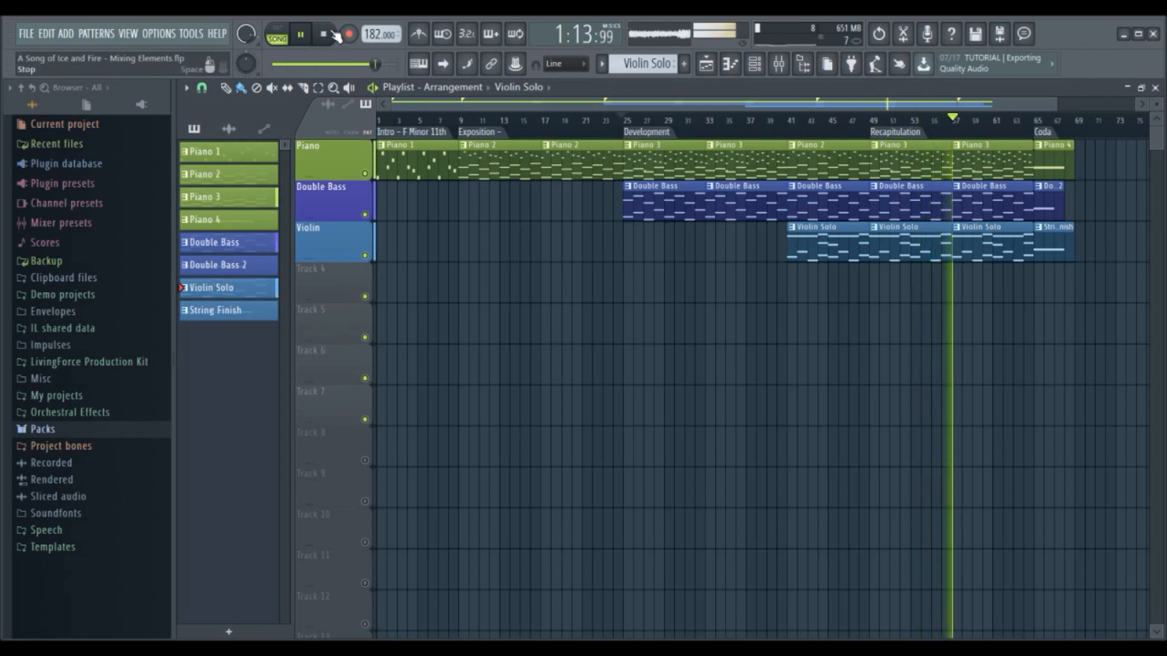
pyautogui.click(334, 35)
pyautogui.click(335, 36)
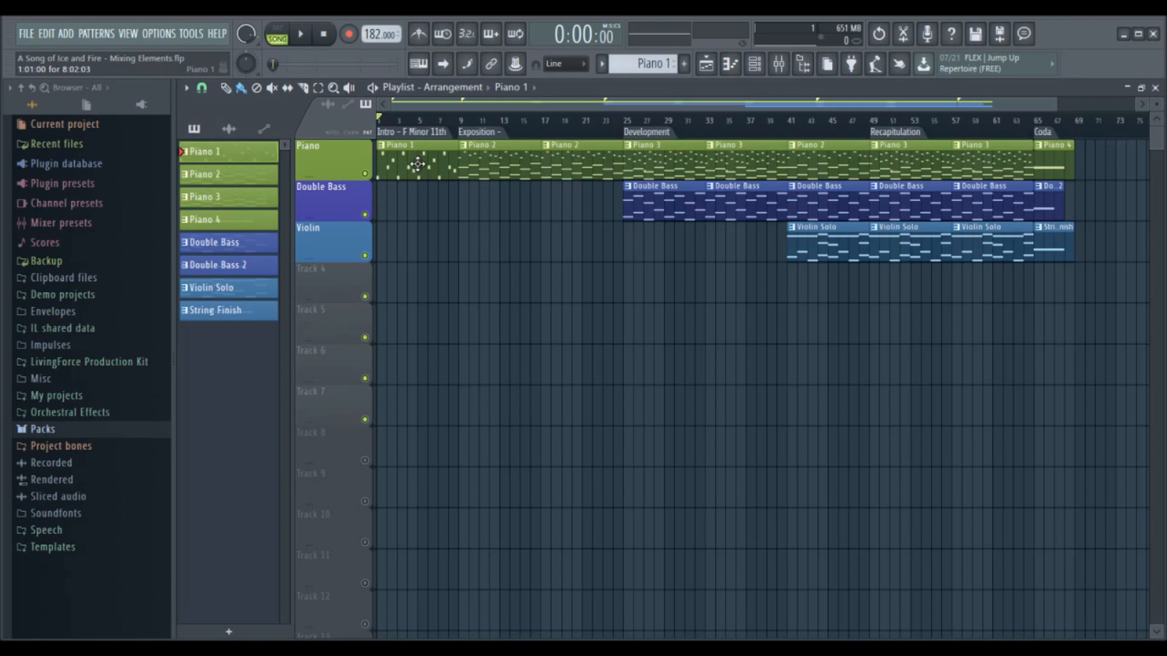
pyautogui.click(27, 35)
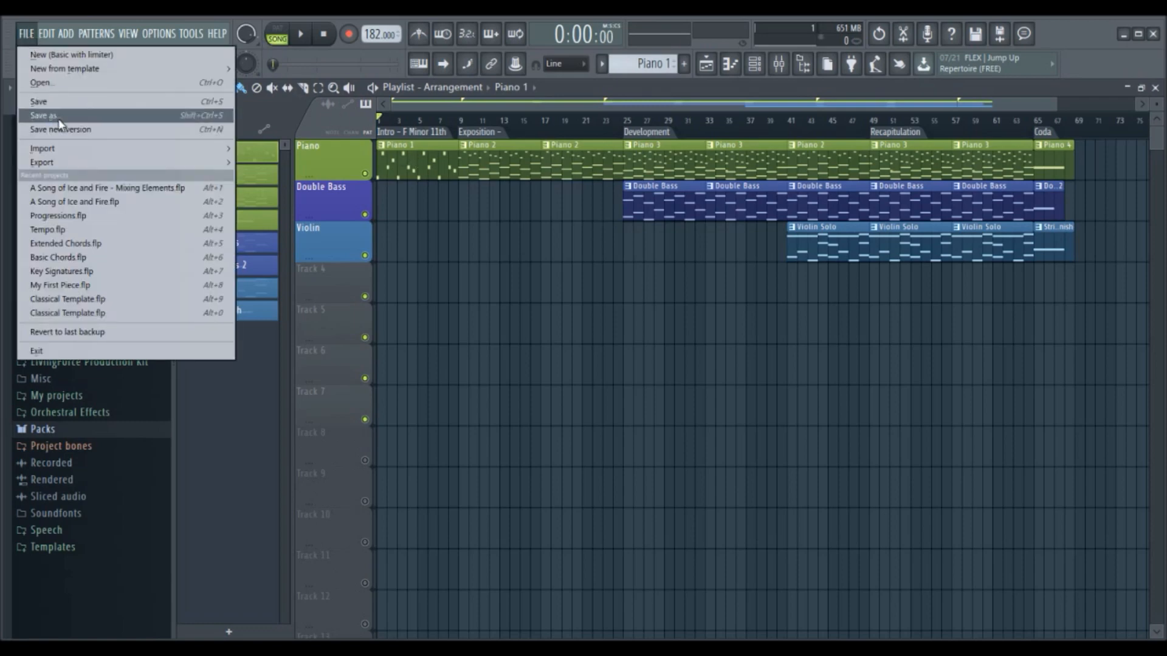
pyautogui.moveTo(83, 166)
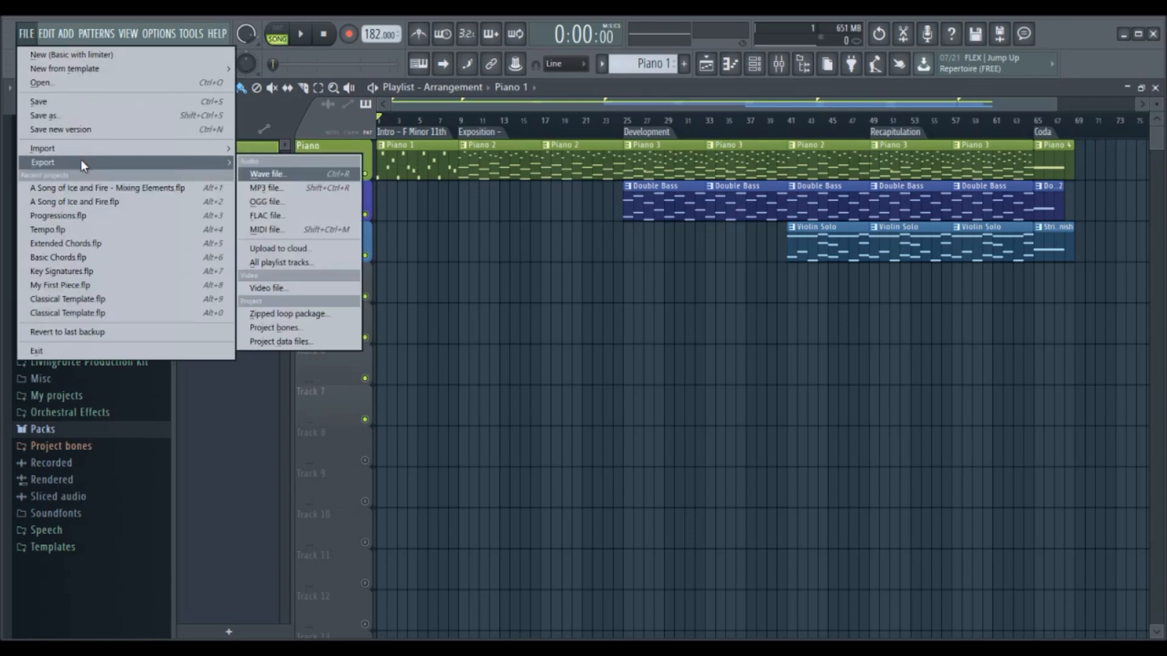
pyautogui.click(260, 174)
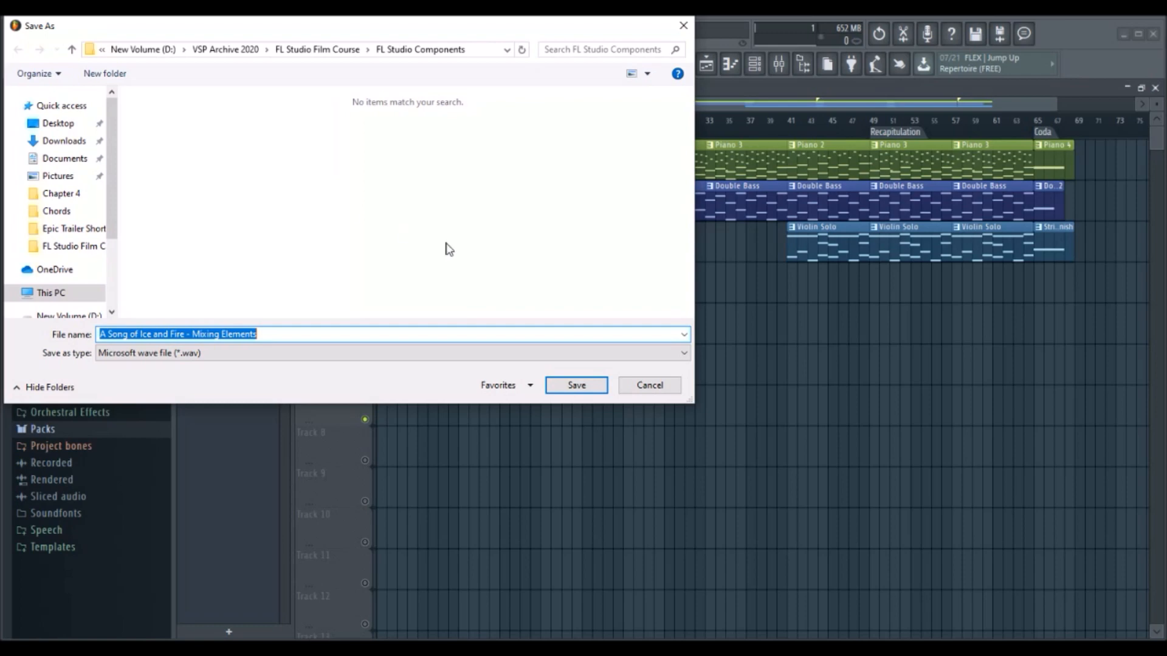
pyautogui.click(667, 386)
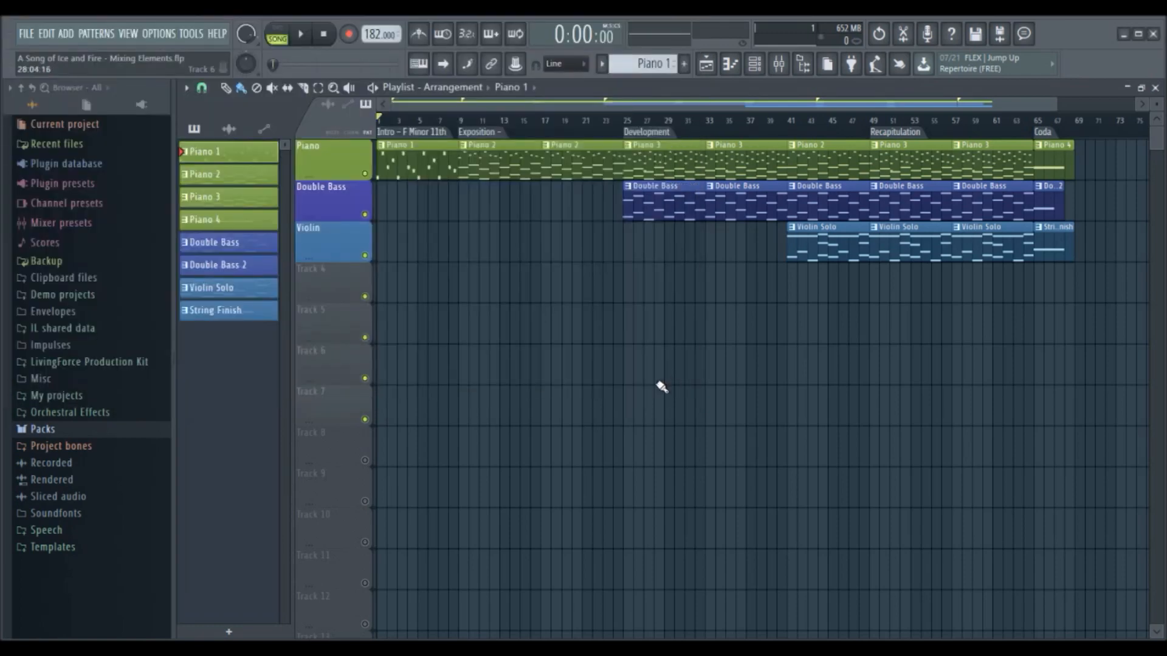
pyautogui.click(20, 33)
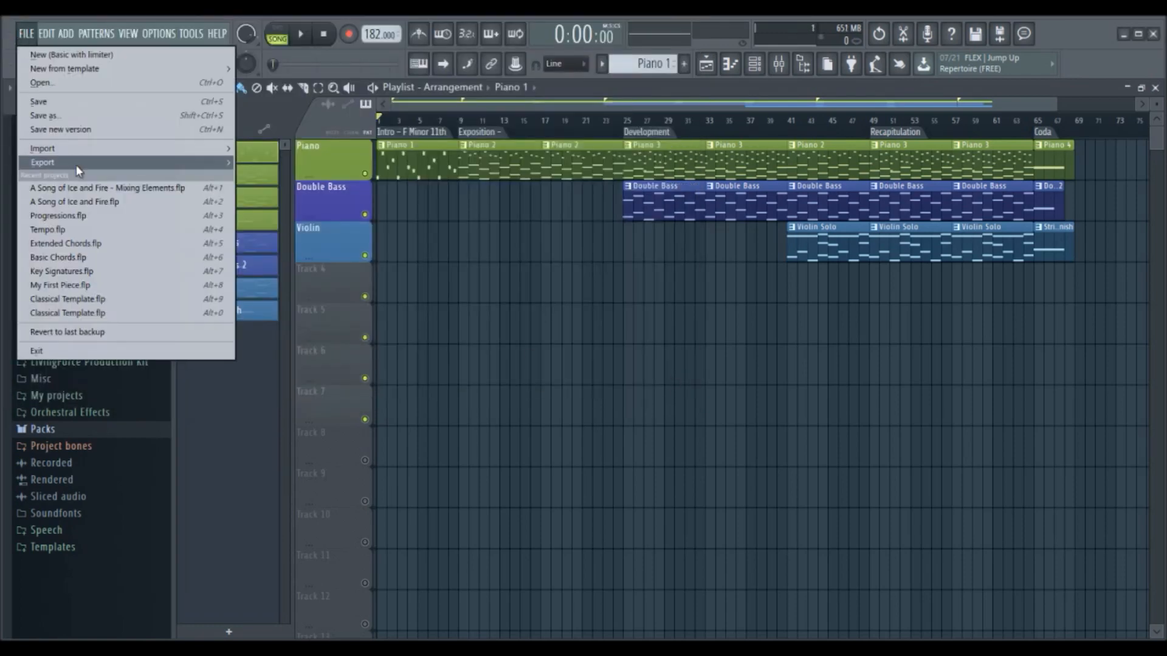
pyautogui.moveTo(76, 166)
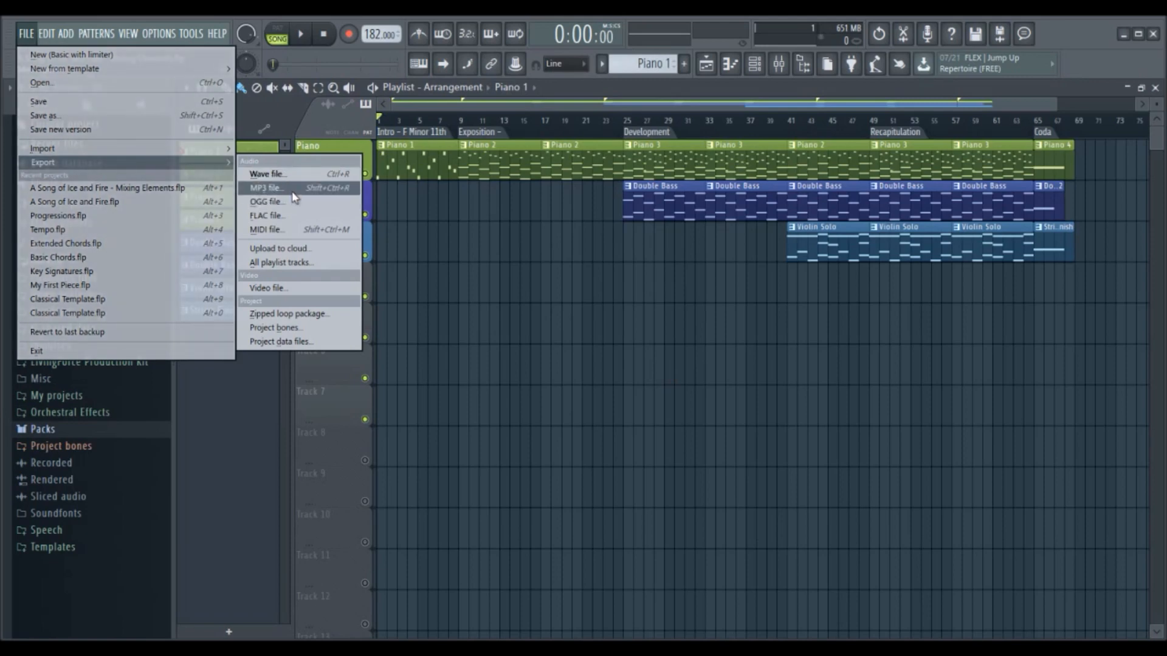
pyautogui.click(555, 107)
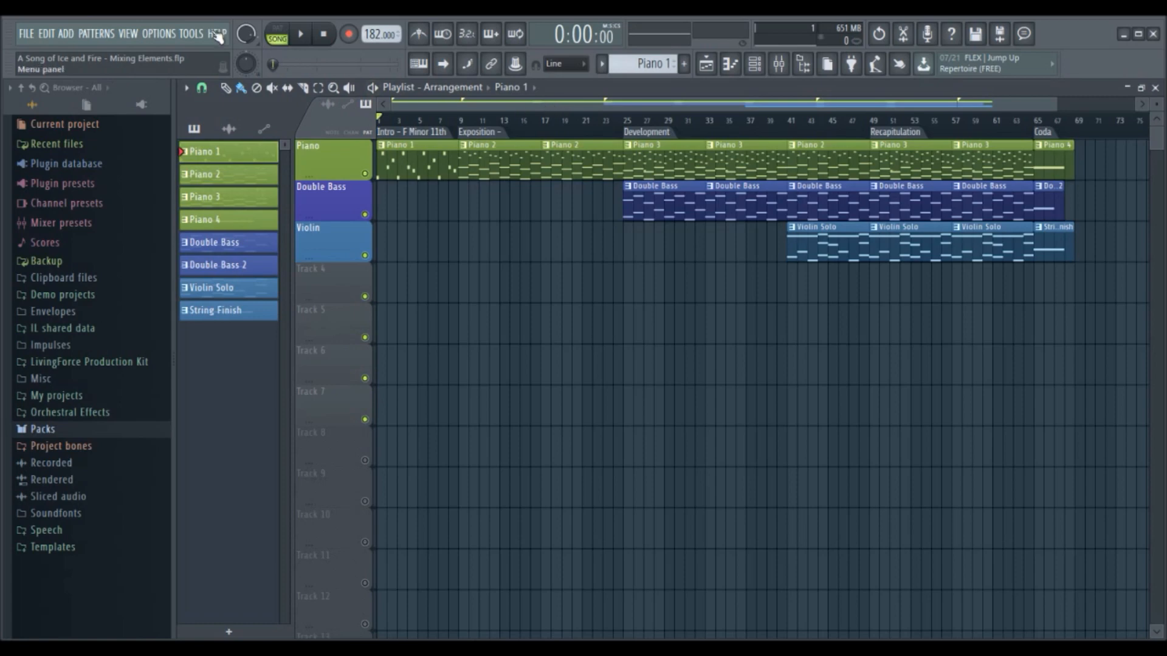
# - Start a WAV export named A Song of Ice and Fire - Mixing Elements, examine the render mode and settings, and close them without rendering
pyautogui.click(29, 32)
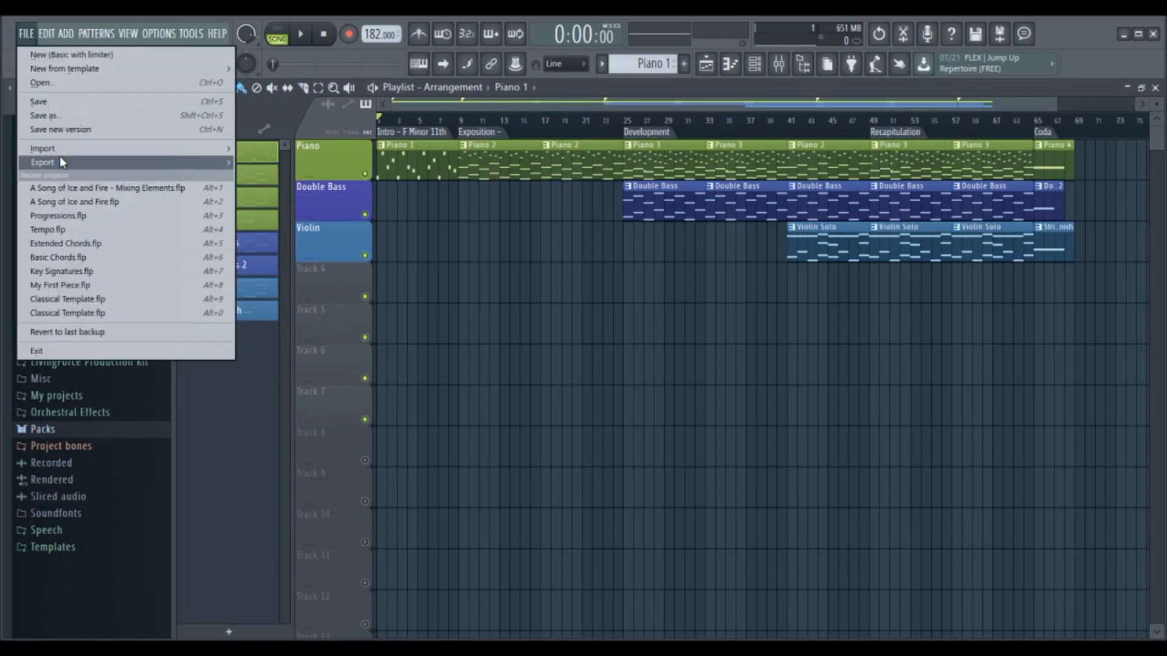
pyautogui.moveTo(59, 161)
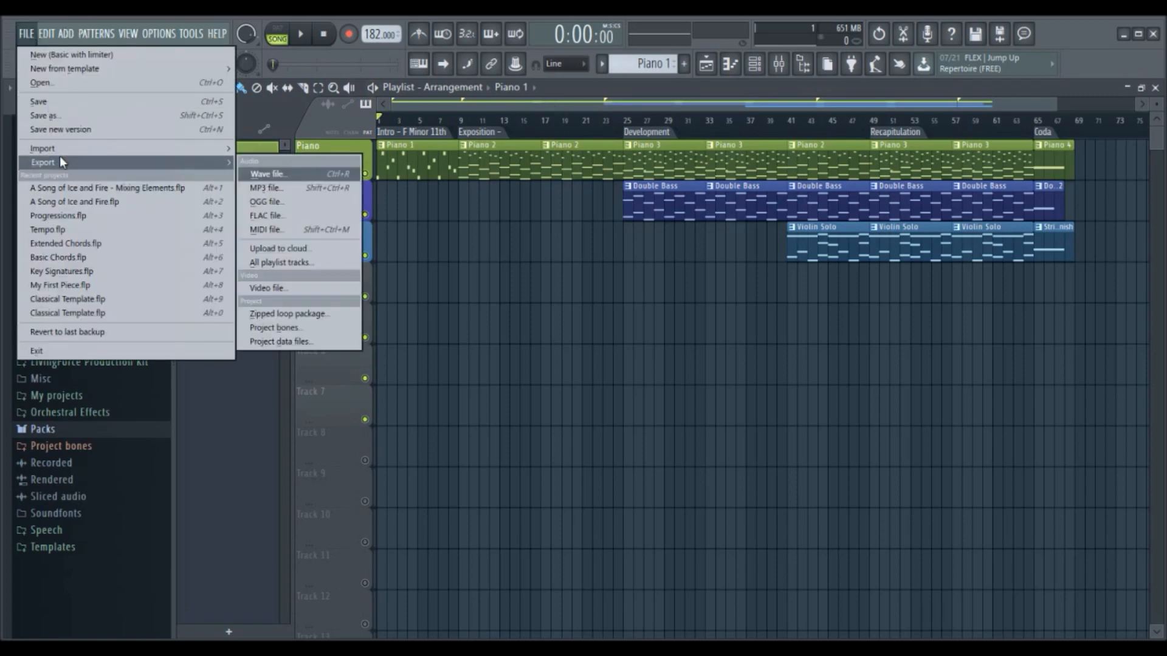
pyautogui.click(282, 176)
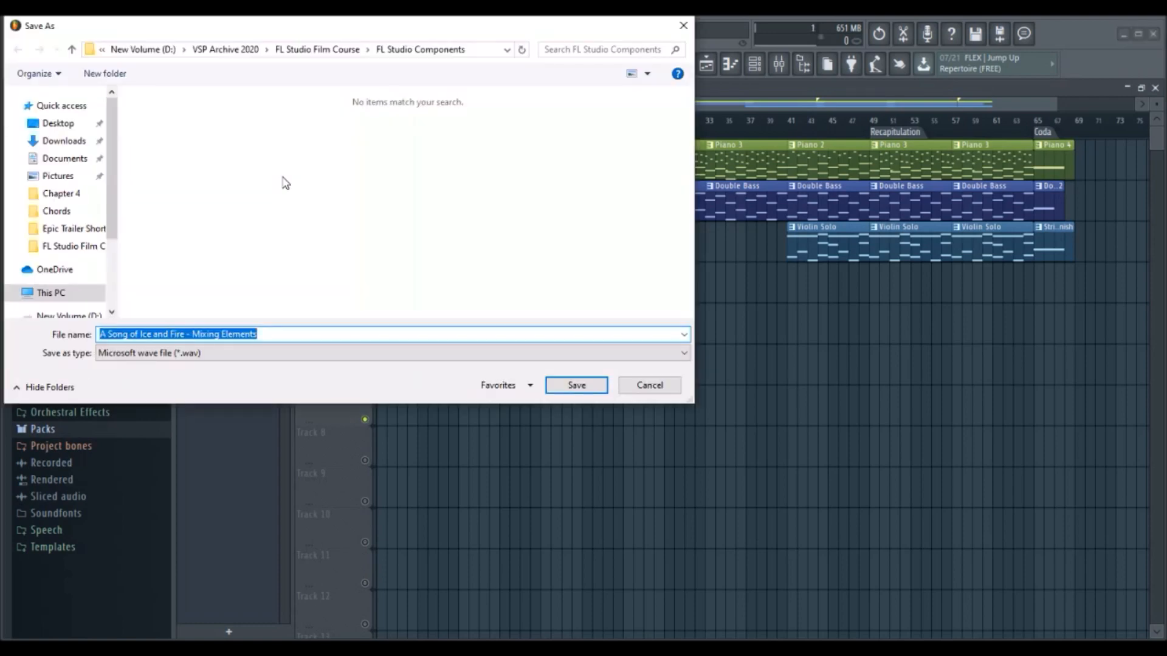
pyautogui.click(641, 382)
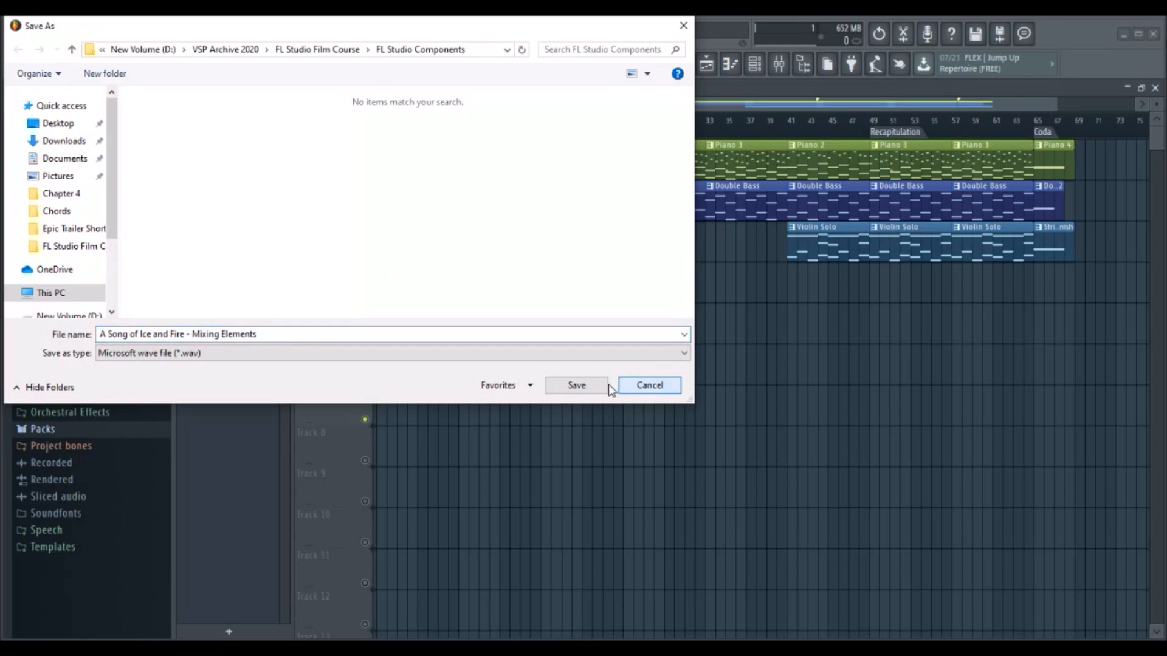
pyautogui.click(576, 385)
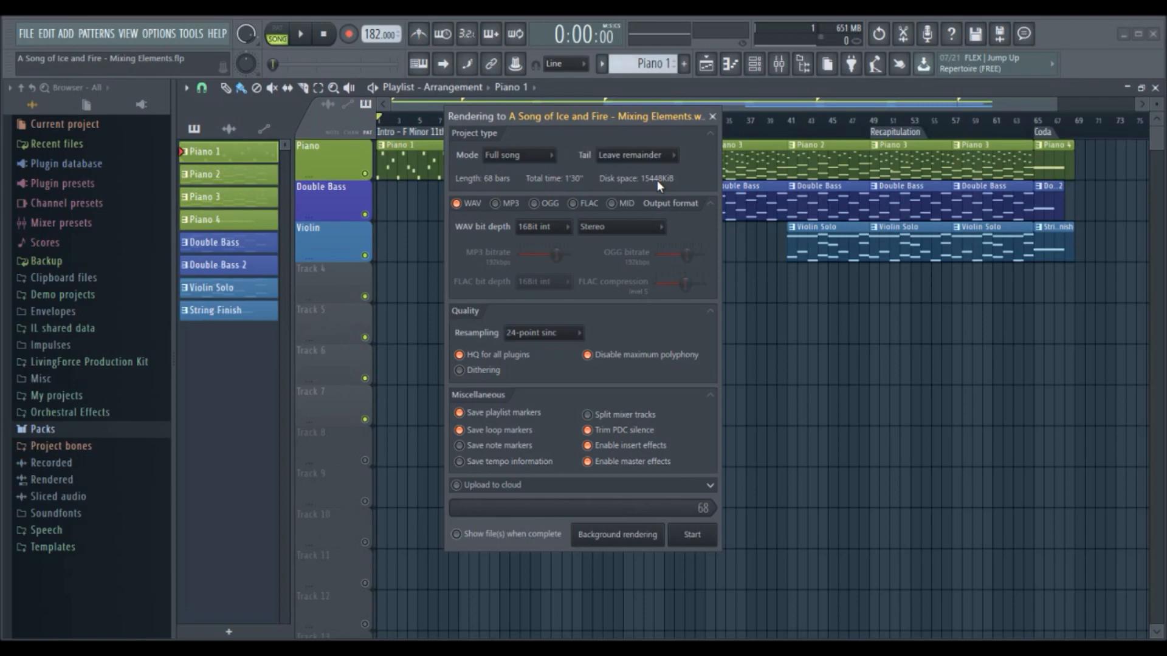
pyautogui.click(530, 155)
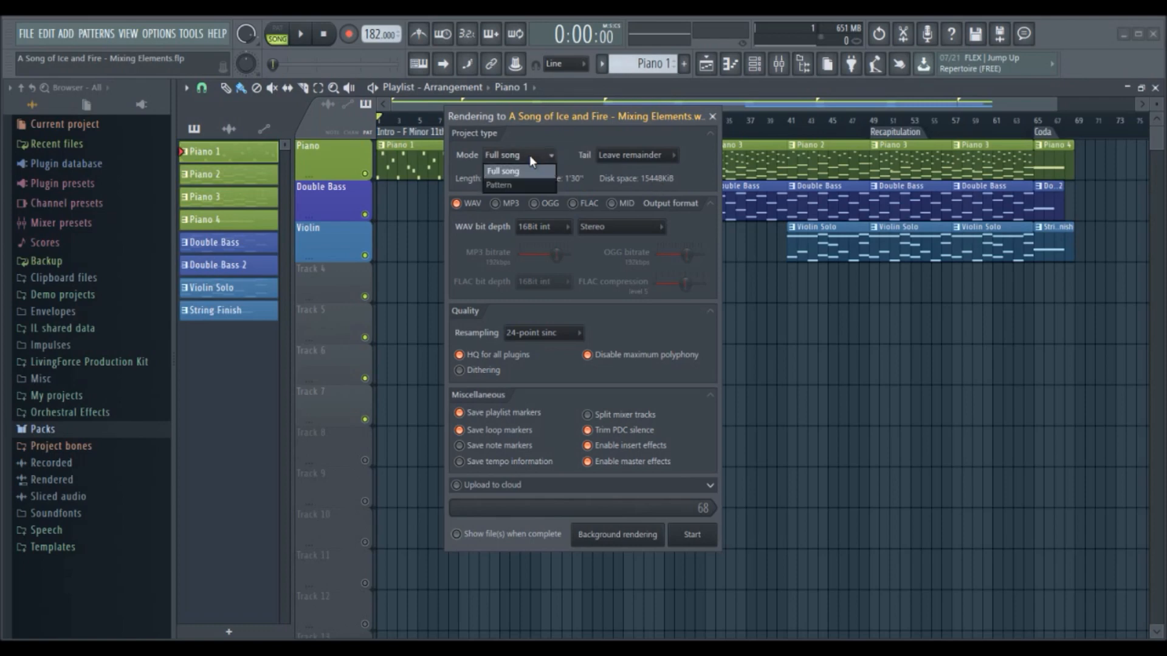
pyautogui.click(560, 152)
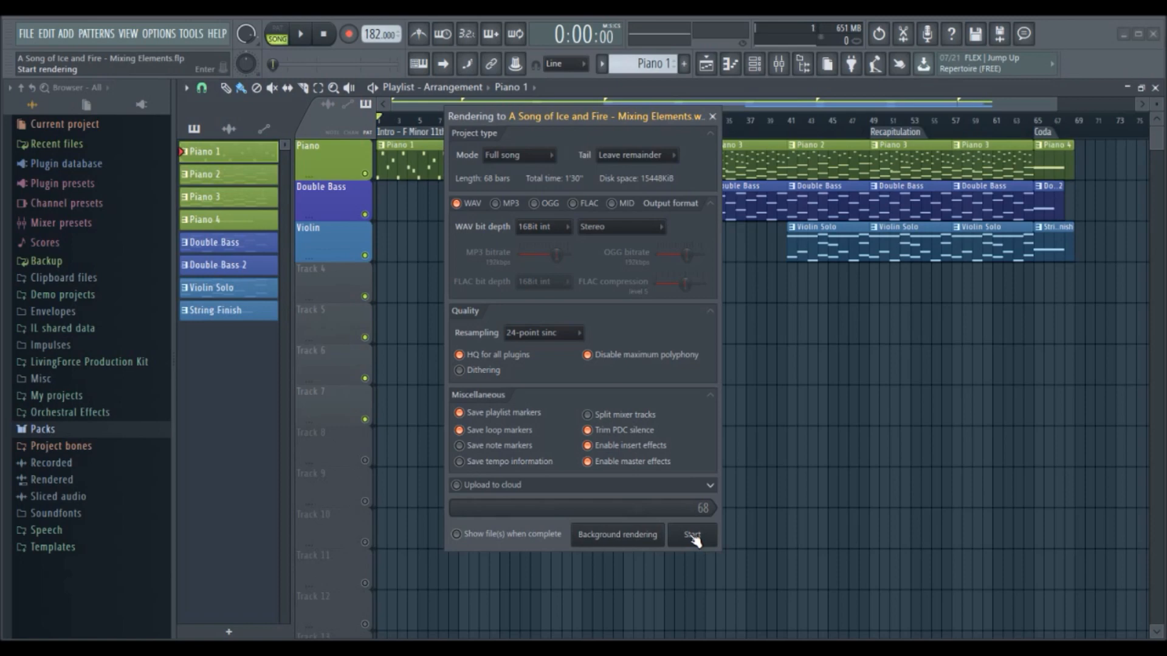
pyautogui.click(713, 116)
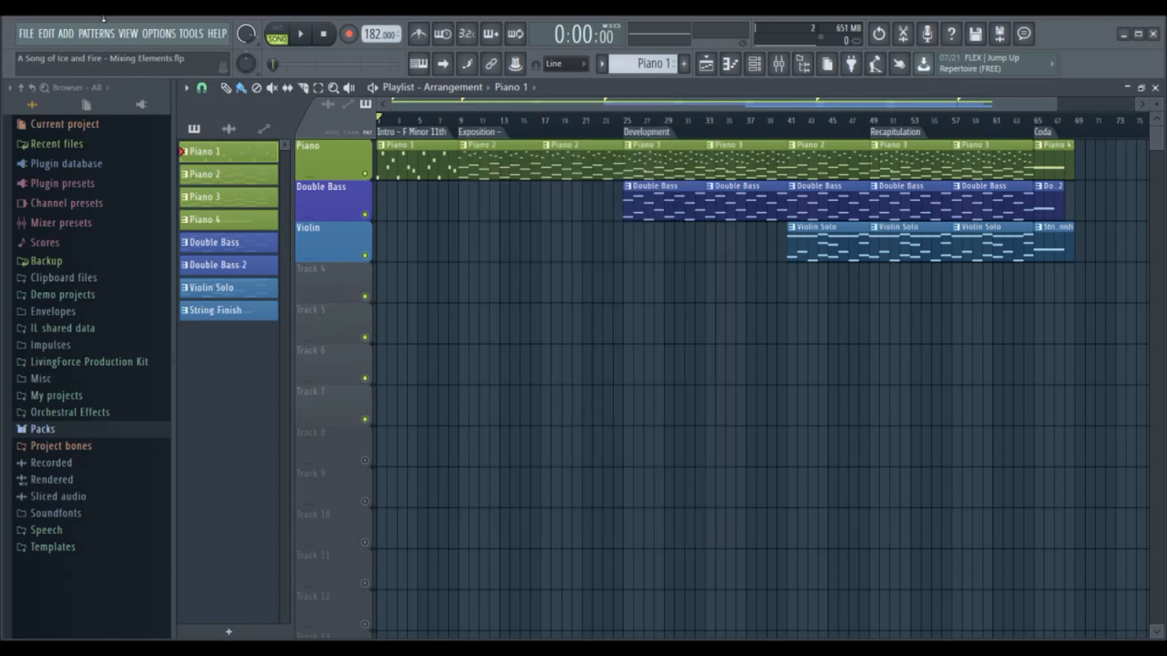
pyautogui.click(27, 36)
pyautogui.moveTo(167, 37)
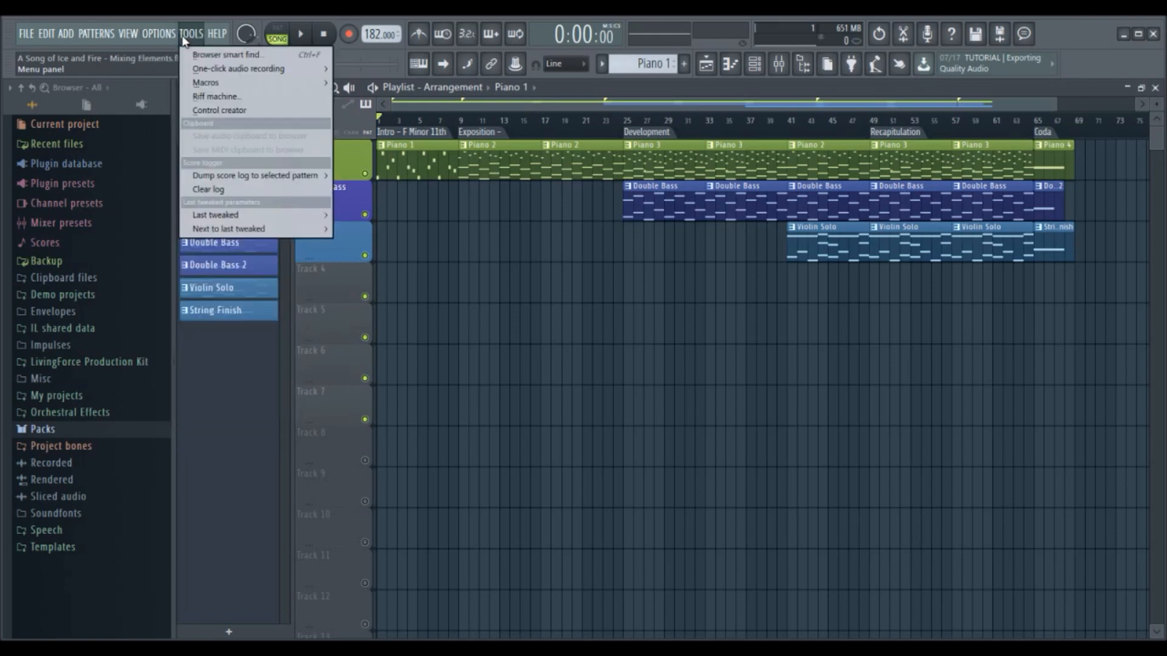
pyautogui.moveTo(197, 84)
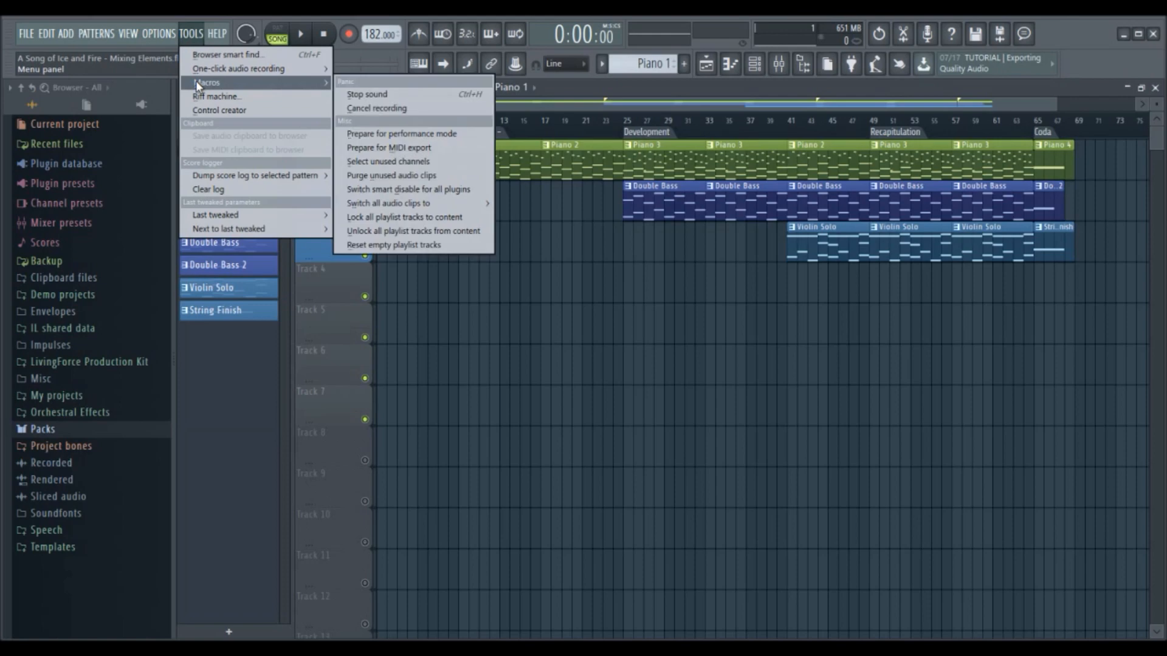
pyautogui.click(414, 147)
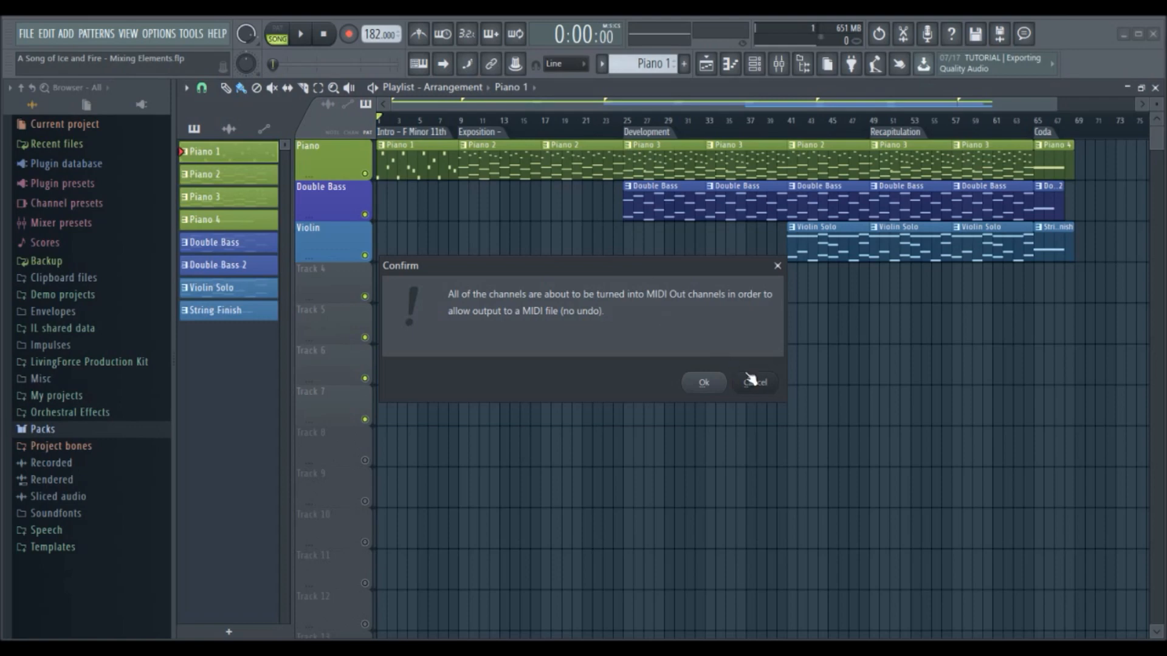
pyautogui.click(754, 384)
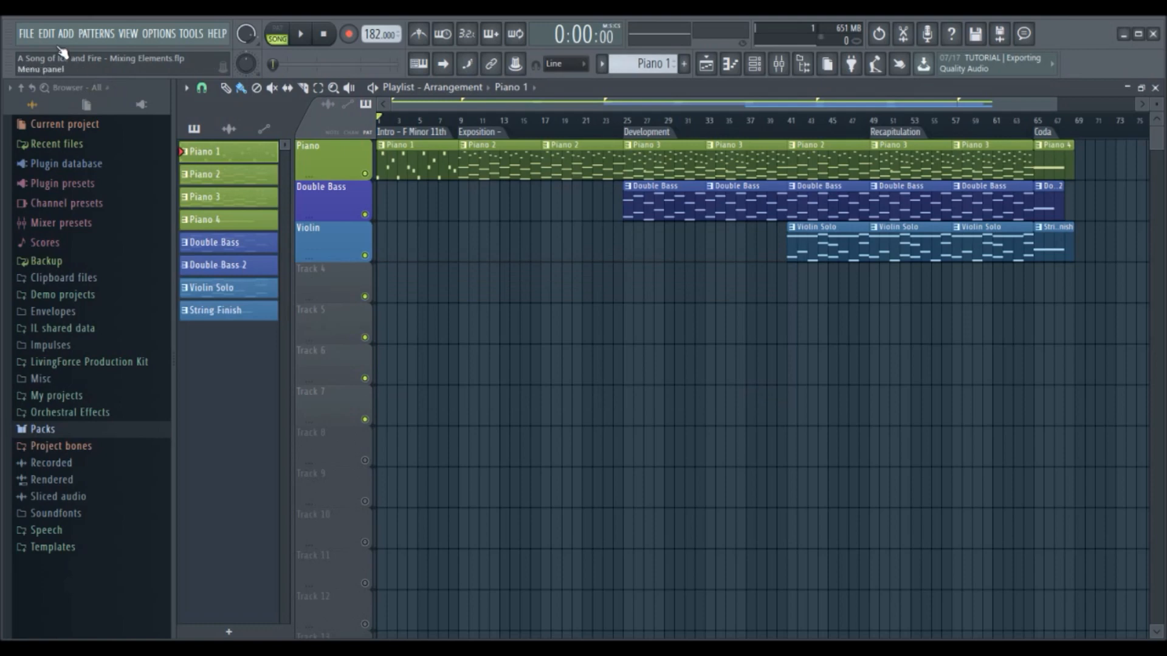
# - Save a copy of the project as A Song of Ice and Fire - Mixing Elements - Midi
pyautogui.click(27, 33)
pyautogui.click(68, 117)
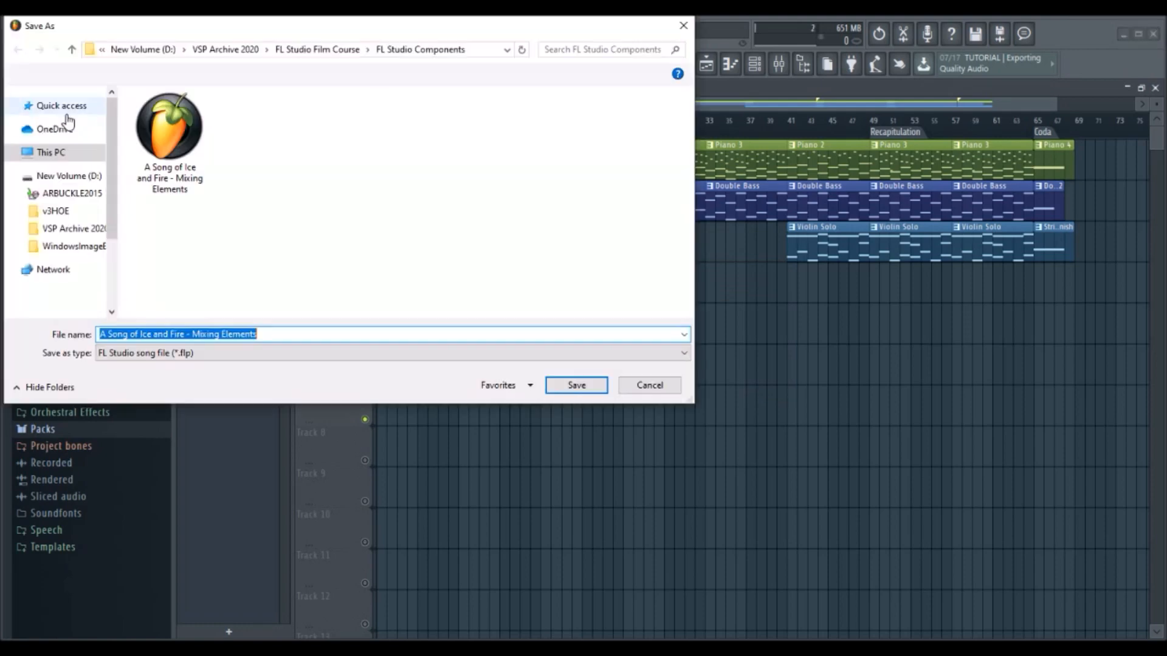
pyautogui.press('End')
pyautogui.write('- M')
pyautogui.write('idi')
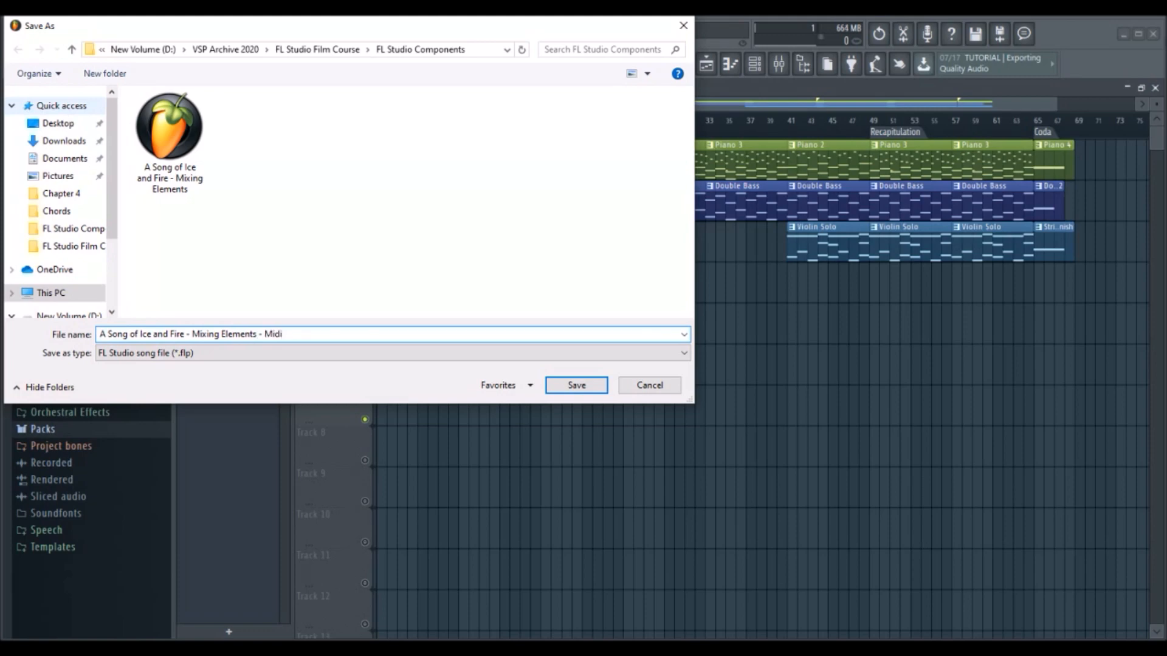
pyautogui.press('Return')
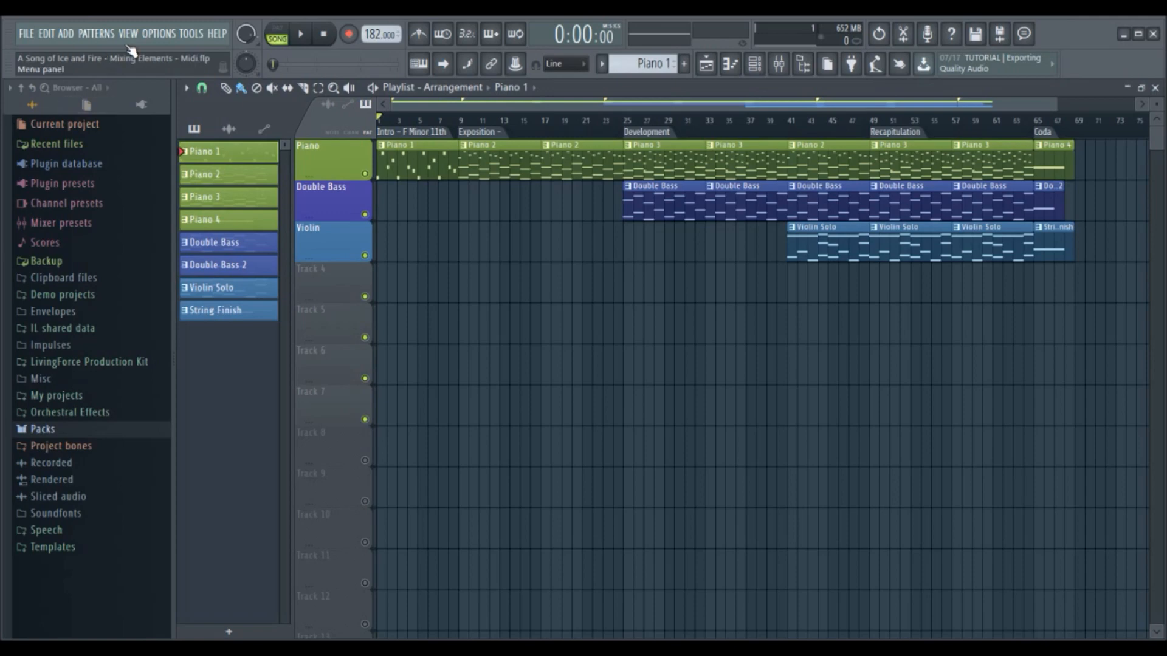
# - Run the Prepare for MIDI export macro to turn all the channels into MIDI Out channels
pyautogui.click(175, 32)
pyautogui.moveTo(190, 33)
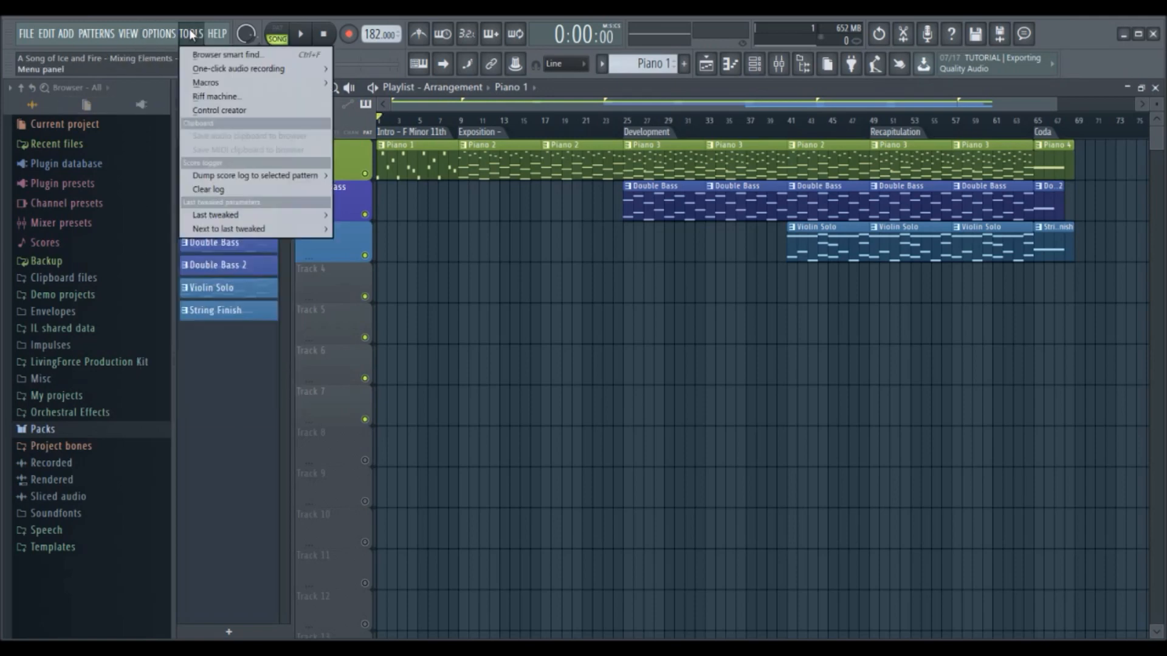
pyautogui.moveTo(208, 82)
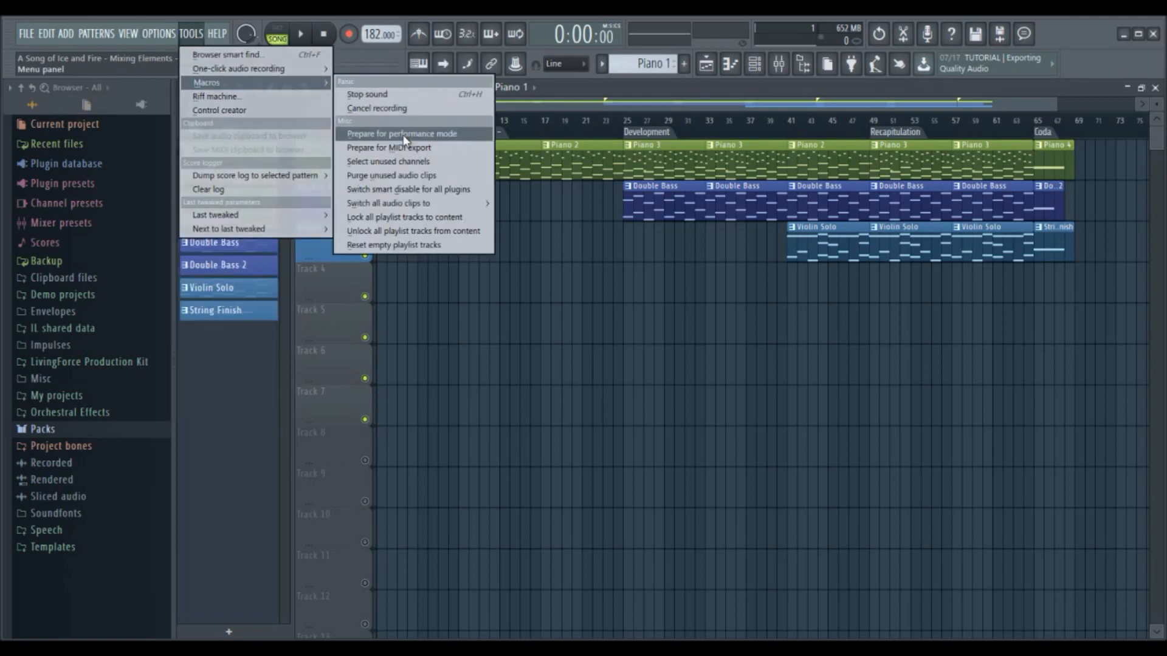
pyautogui.click(411, 154)
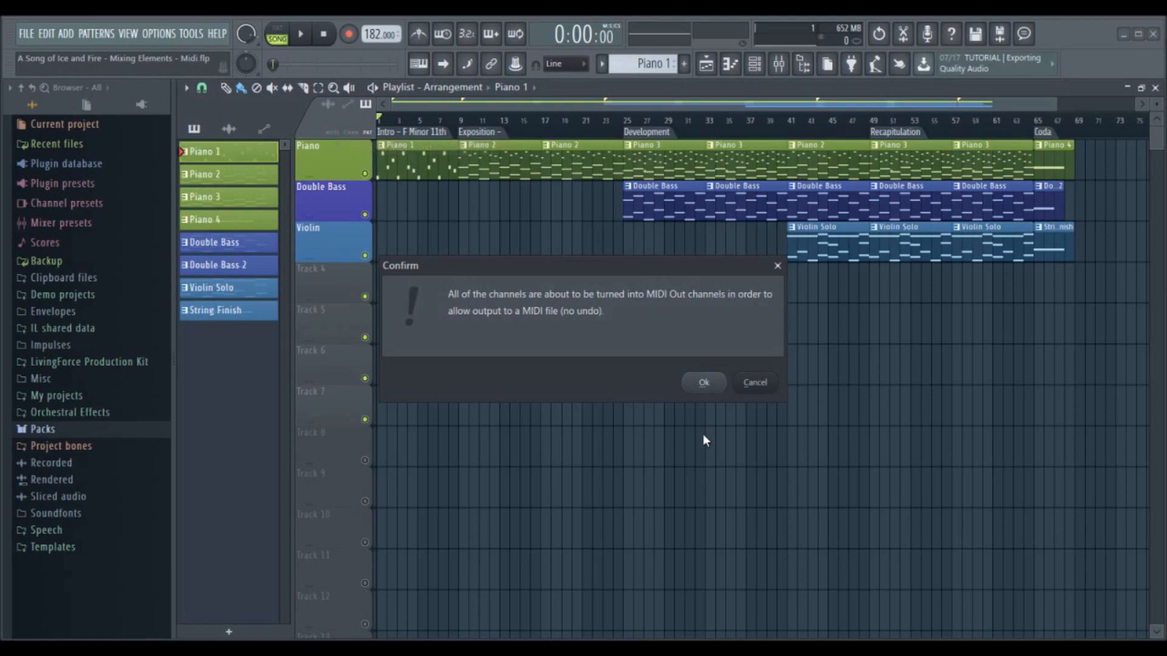
pyautogui.click(706, 384)
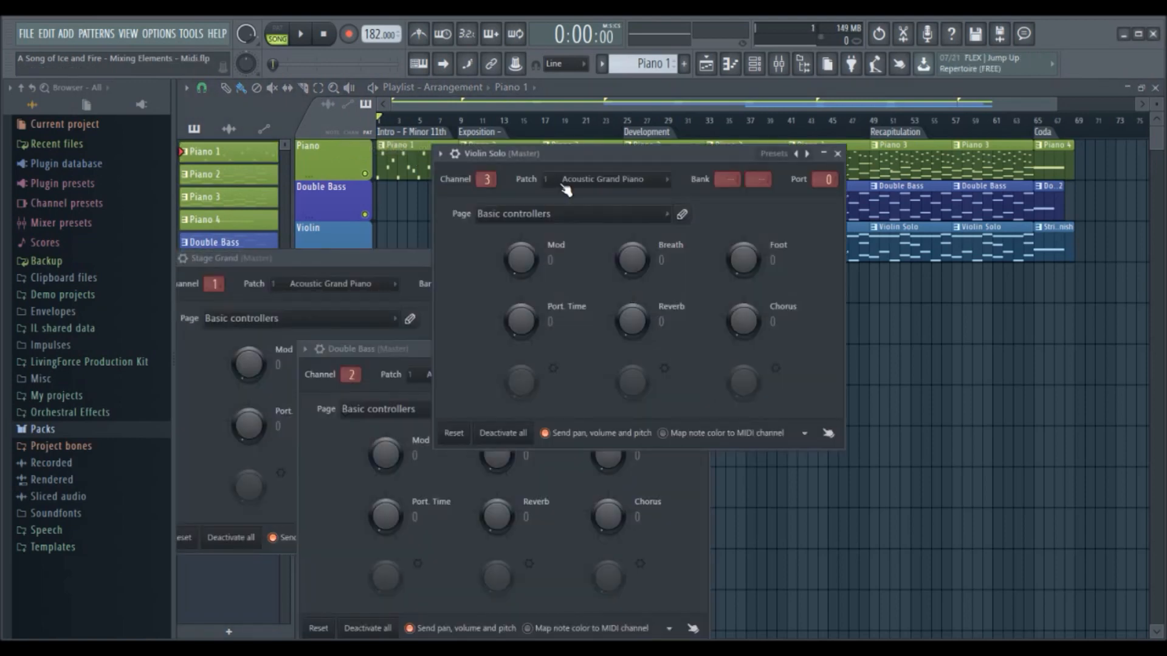
# - Set the Double Bass channel's MIDI patch to 44 Contrabass and the Violin Solo channel's patch to 41 Violin
pyautogui.moveTo(575, 155); pyautogui.dragTo(763, 170)
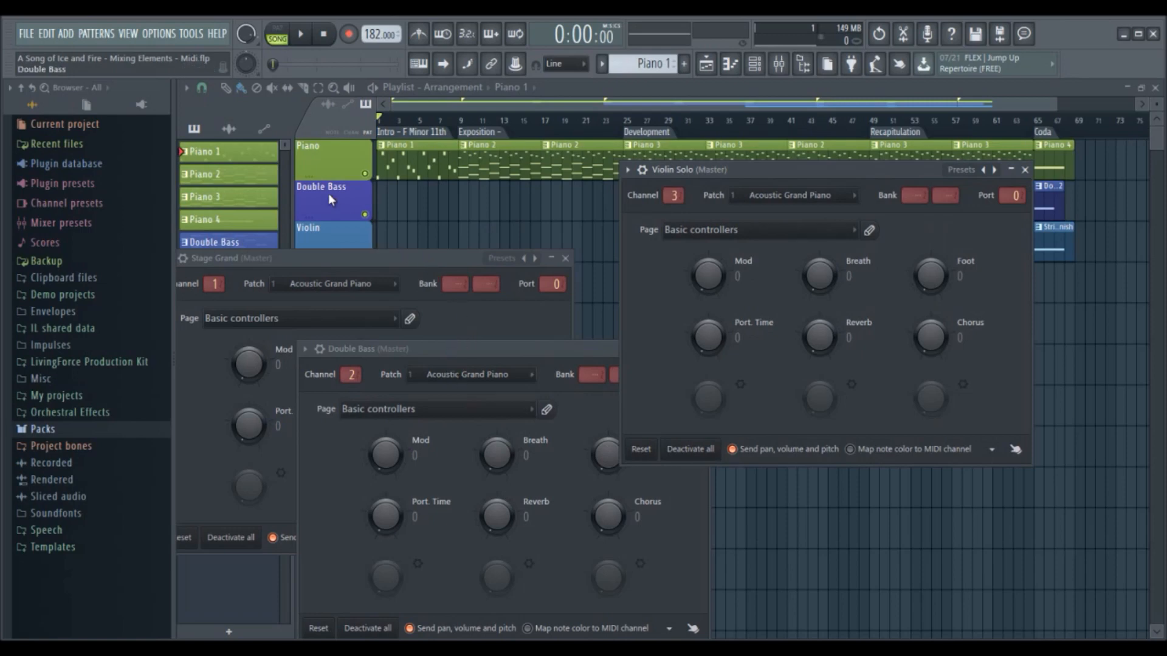
pyautogui.click(466, 375)
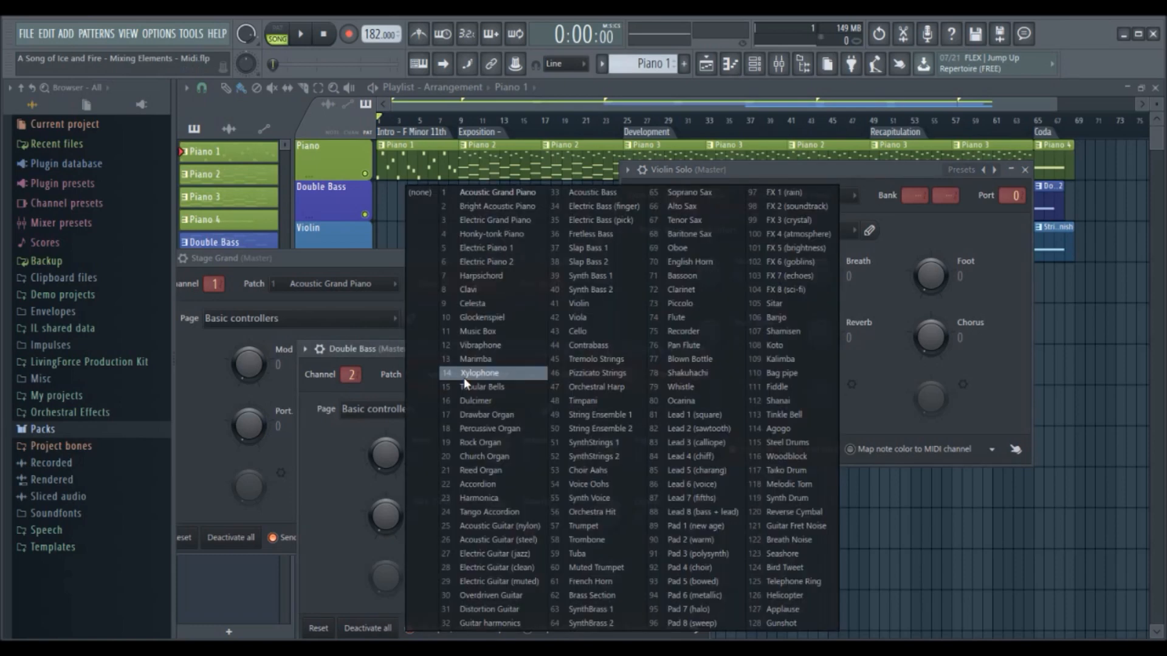
pyautogui.click(379, 355)
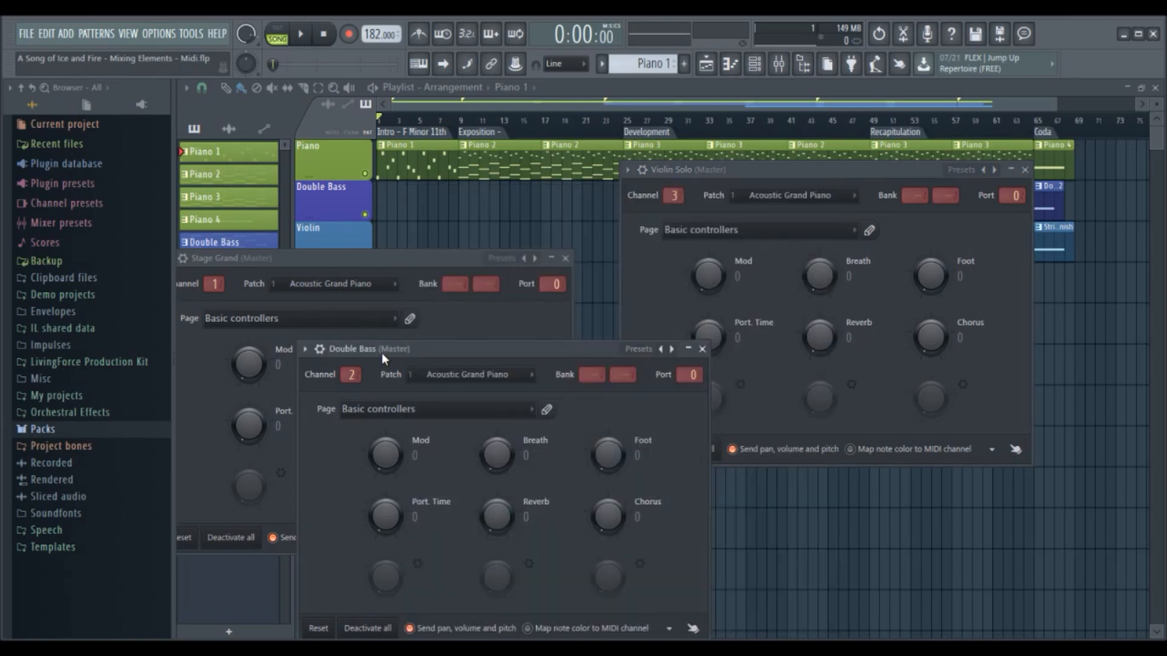
pyautogui.click(462, 374)
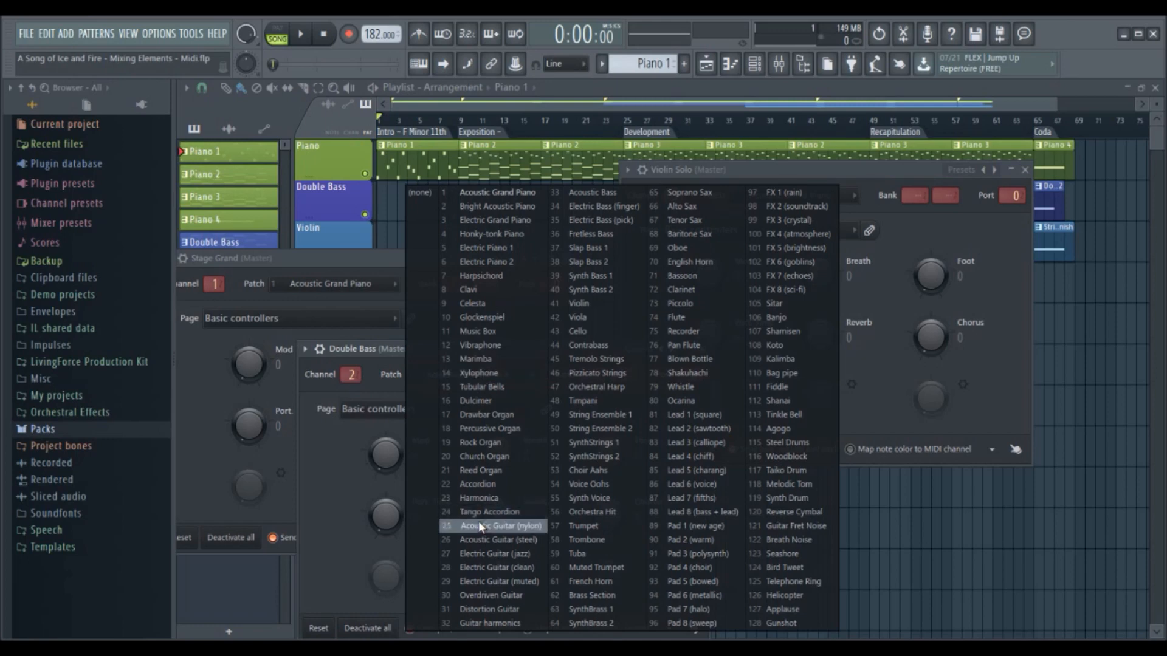
pyautogui.click(606, 345)
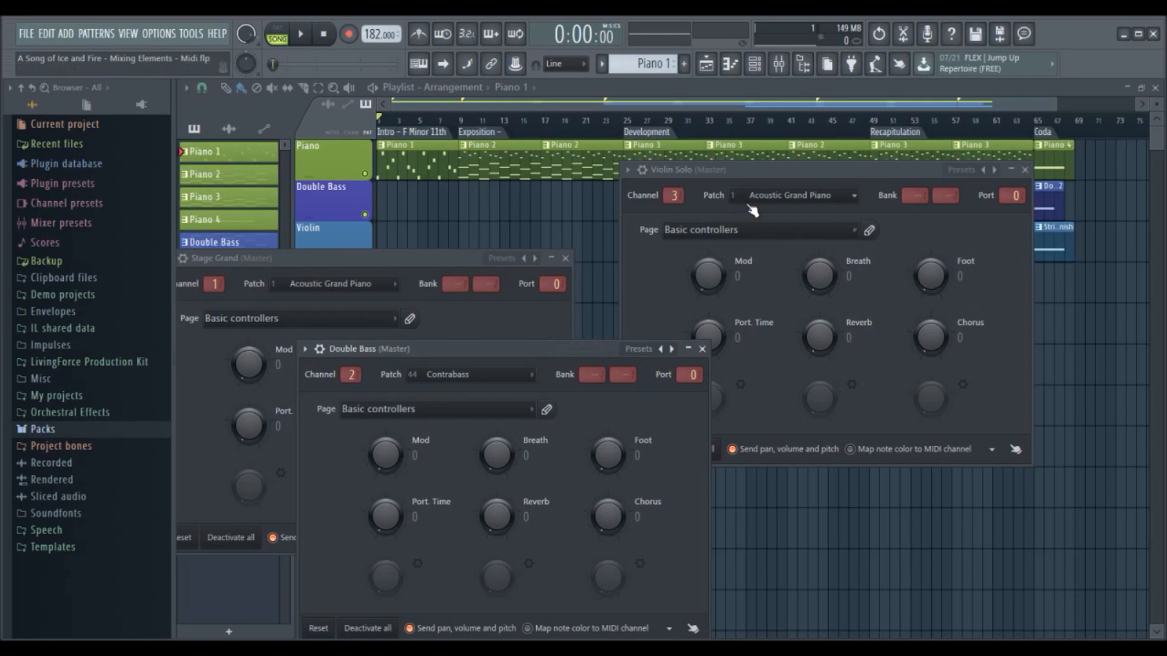
pyautogui.click(766, 196)
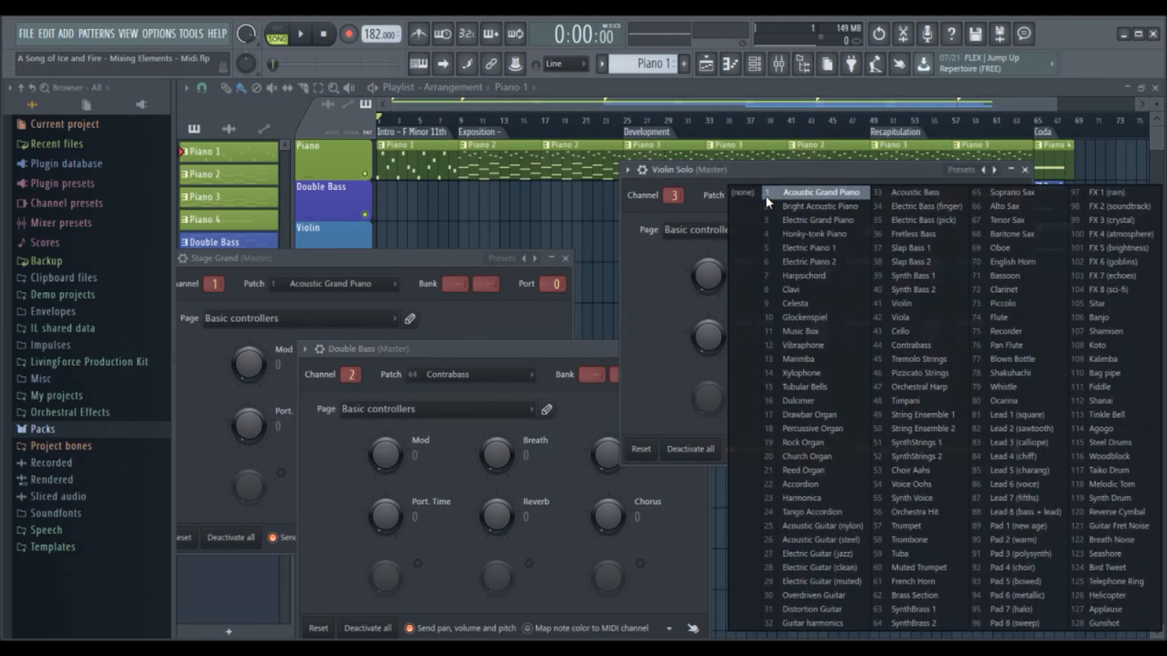
pyautogui.click(899, 303)
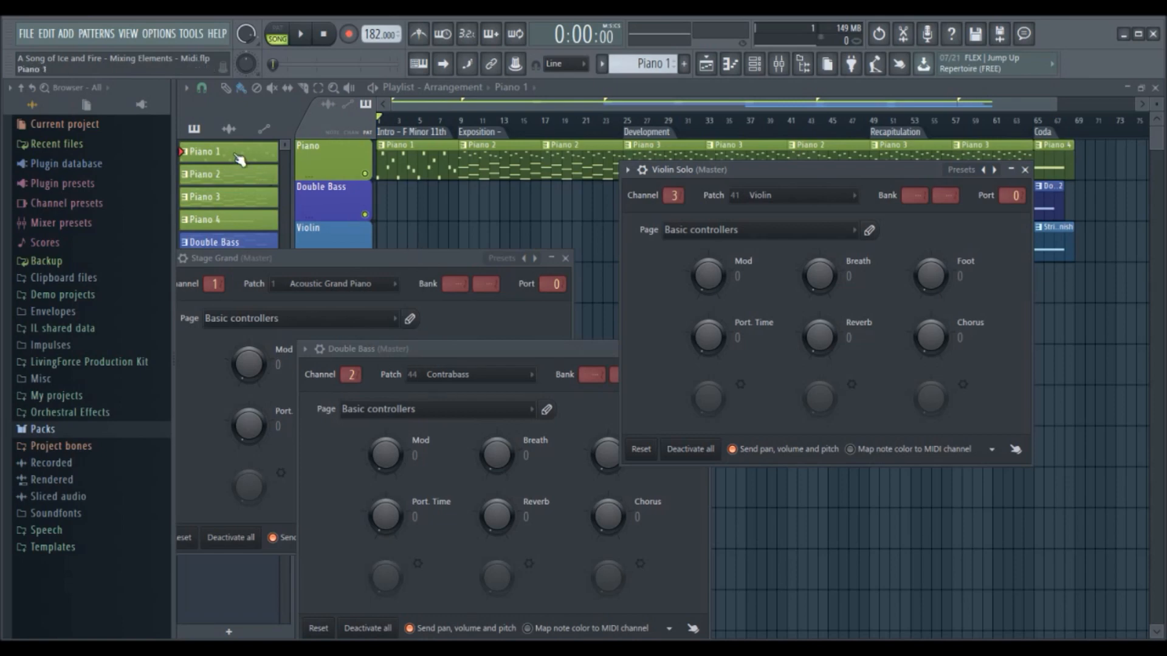
# - Export the full song as a MIDI file named A Song of Ice and Fire - Mixing Elements - Midi
pyautogui.click(27, 38)
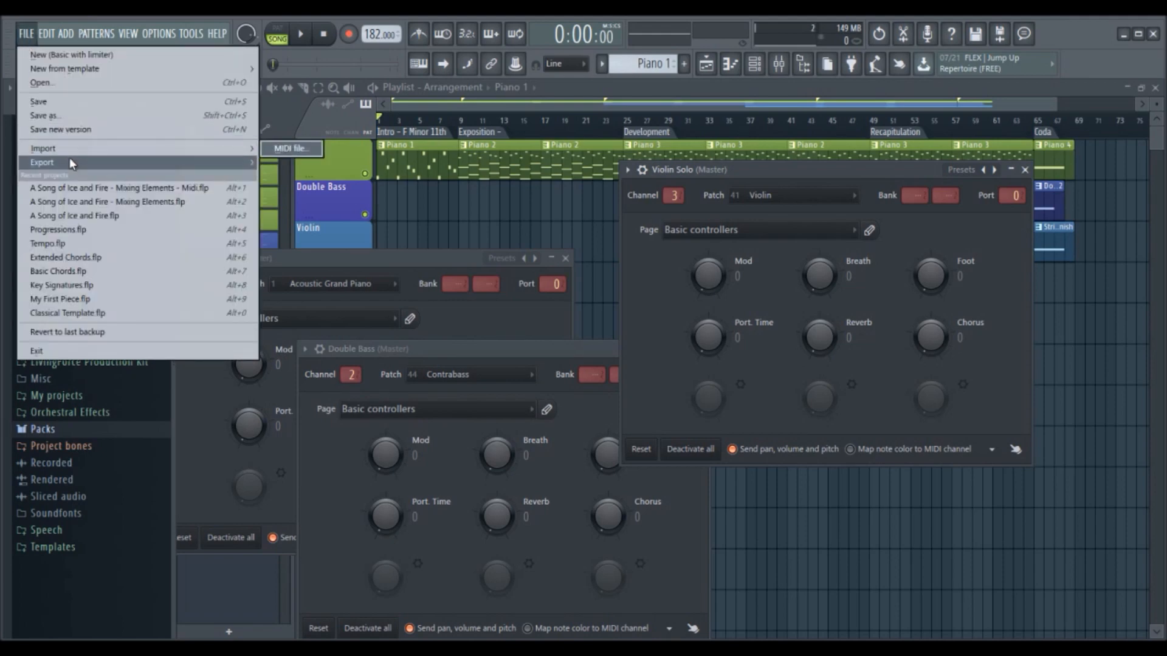
pyautogui.moveTo(81, 158)
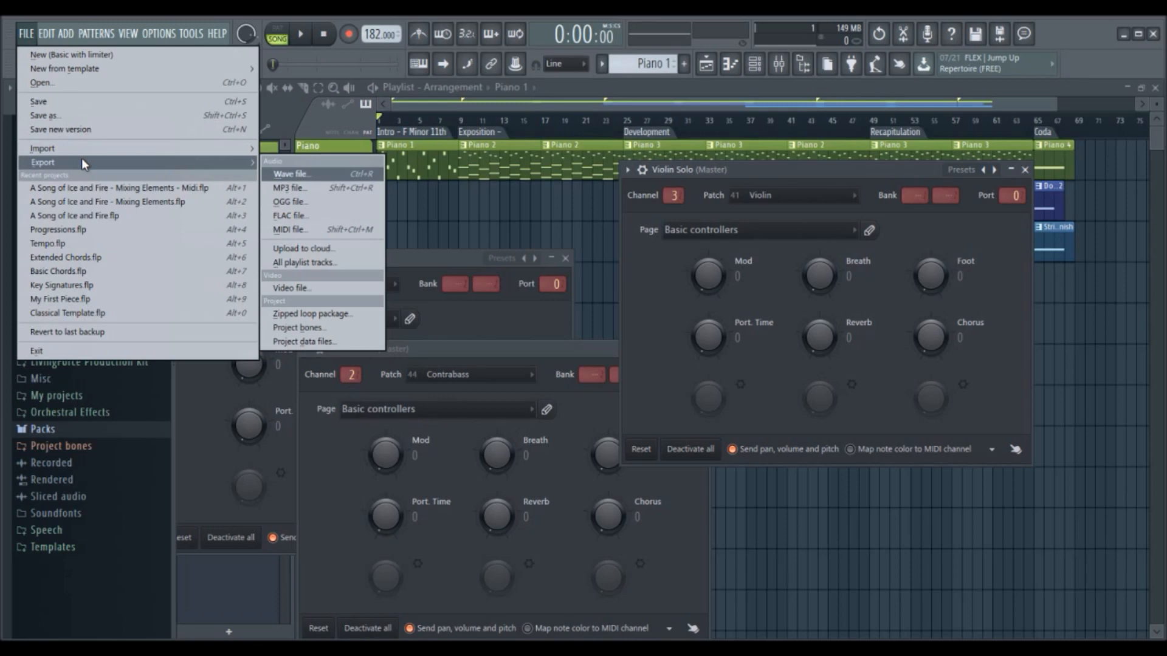
pyautogui.click(318, 230)
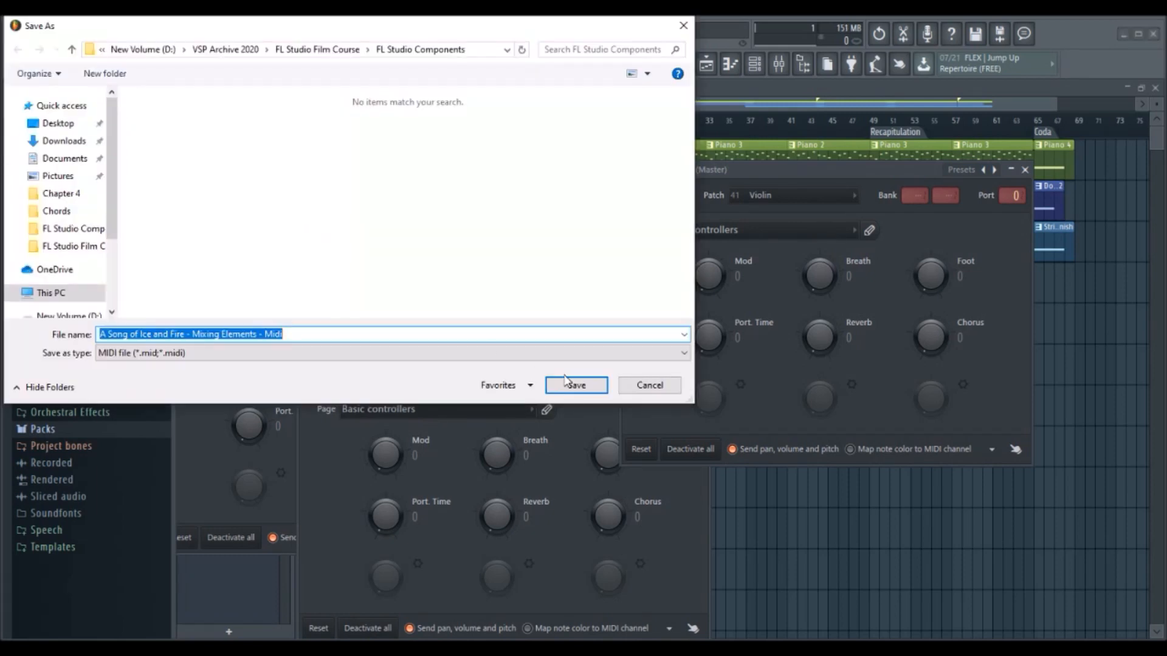
pyautogui.click(575, 385)
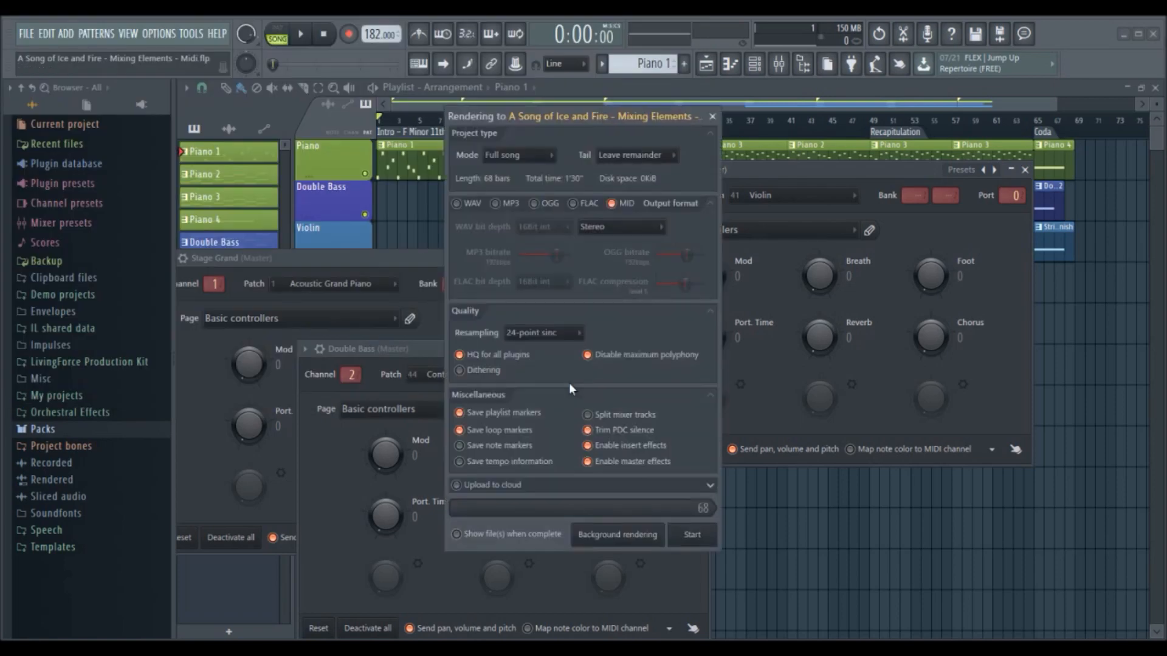
pyautogui.click(691, 534)
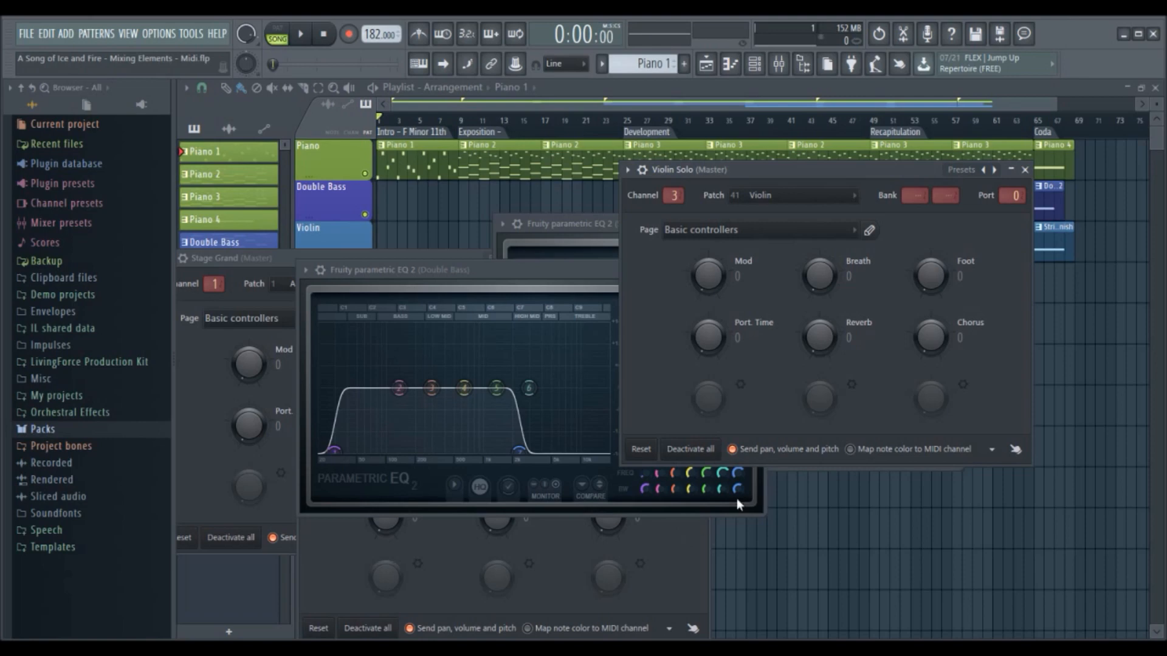
# - Close the leftover Violin Solo and Double Bass EQ windows, and switch through the playlist to the piano roll
pyautogui.click(1024, 169)
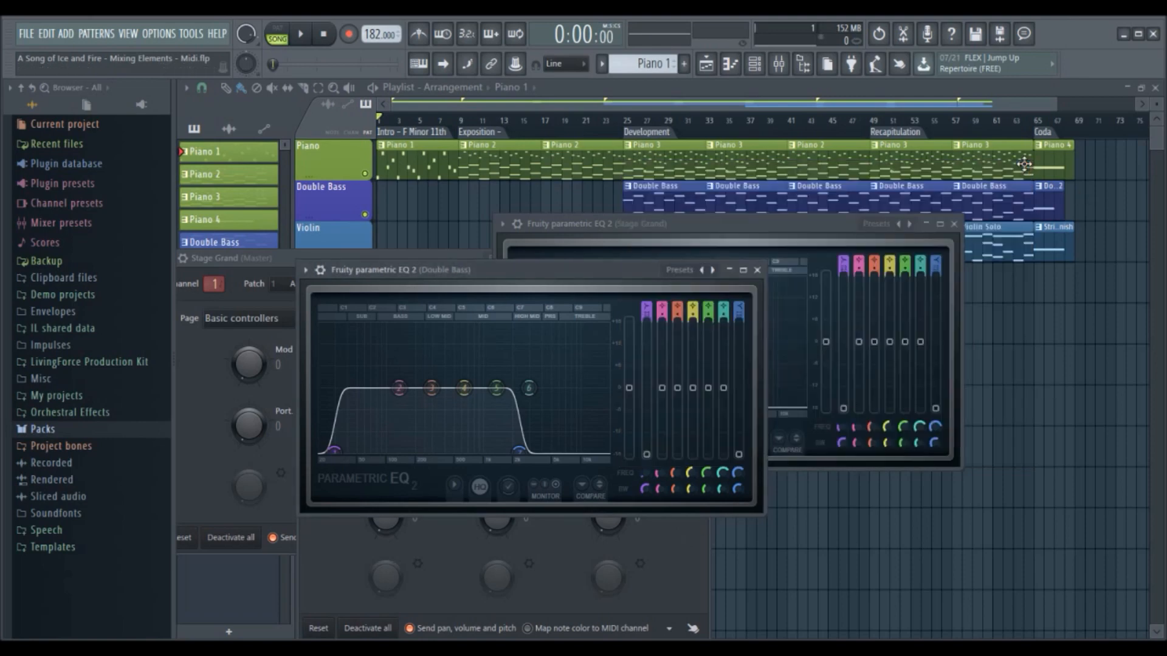
pyautogui.click(758, 271)
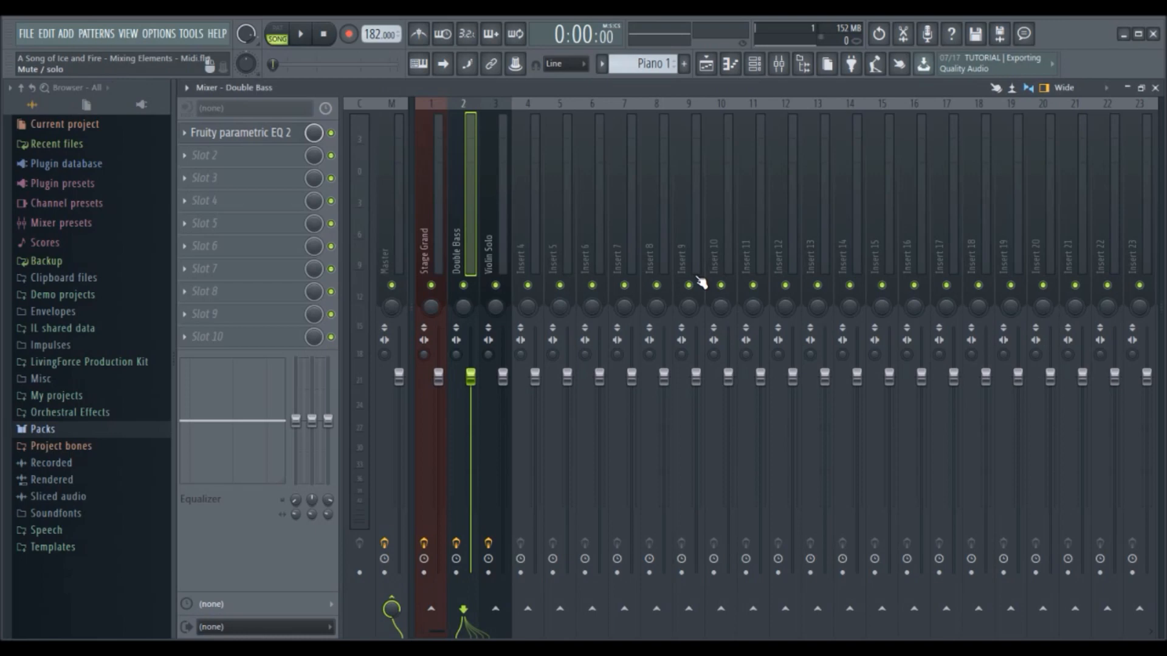
pyautogui.click(708, 64)
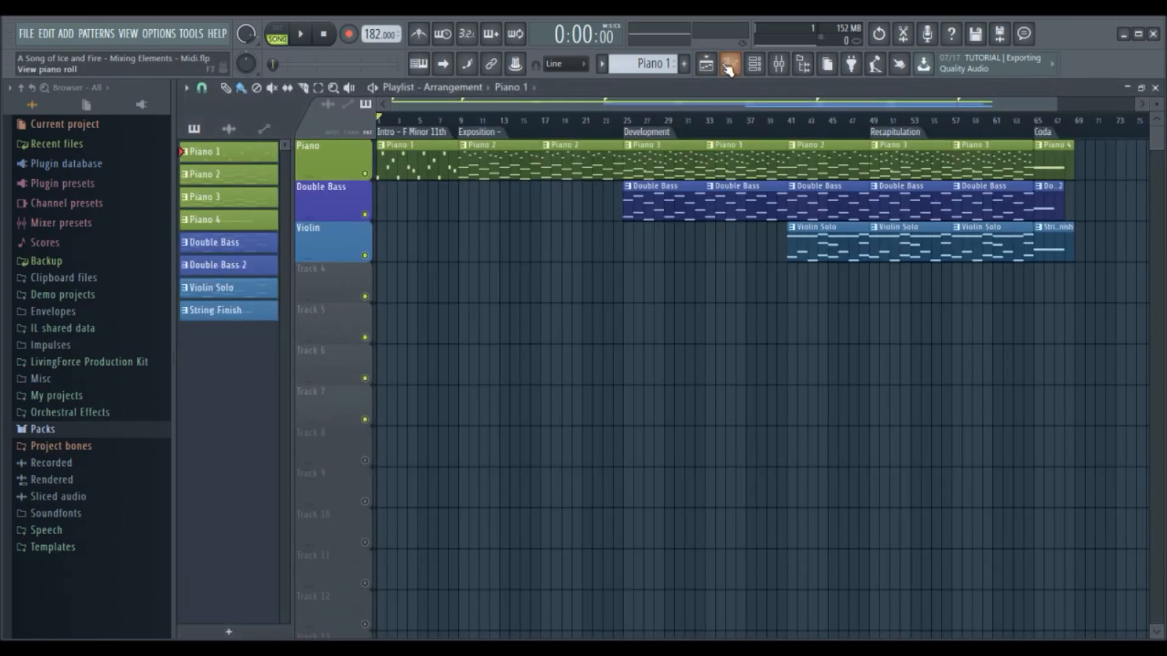
pyautogui.click(739, 69)
pyautogui.click(738, 69)
pyautogui.click(739, 69)
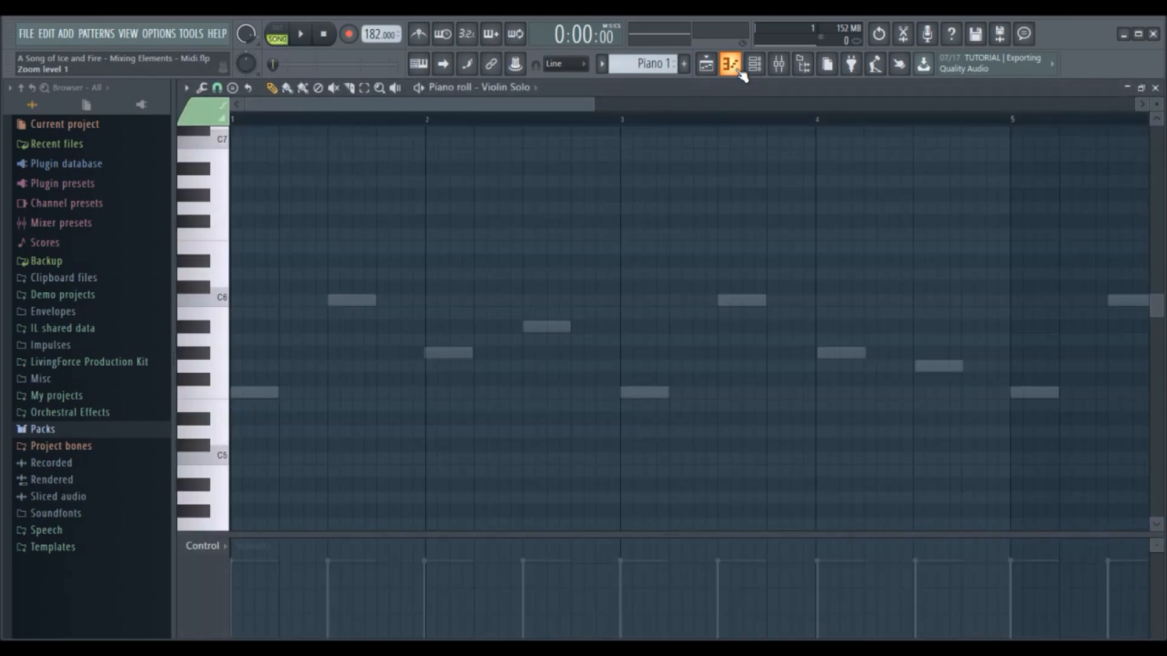
# - Return to the playlist and open the Piano 2 pattern in the piano roll
pyautogui.click(739, 69)
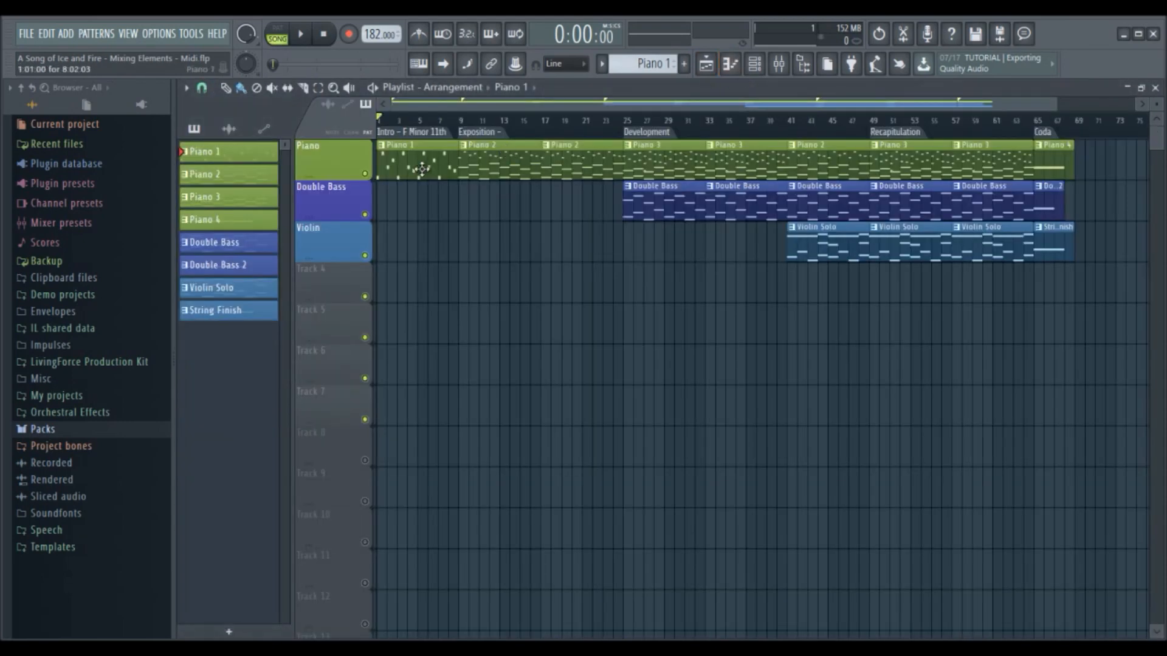
pyautogui.doubleClick(254, 179)
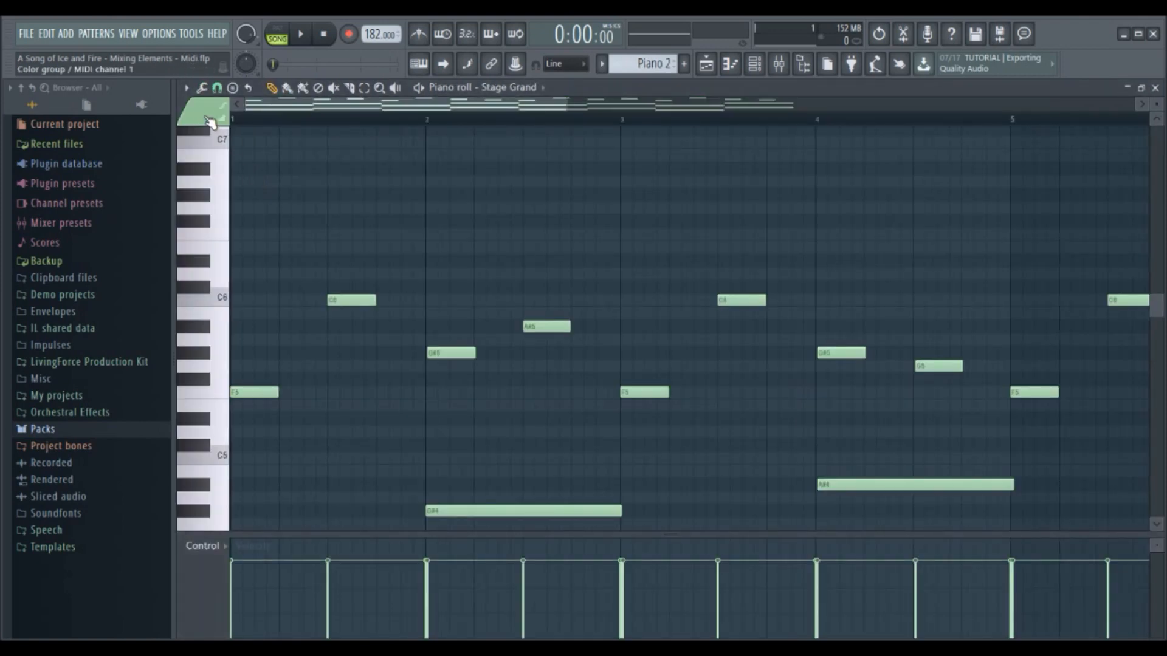
pyautogui.click(185, 89)
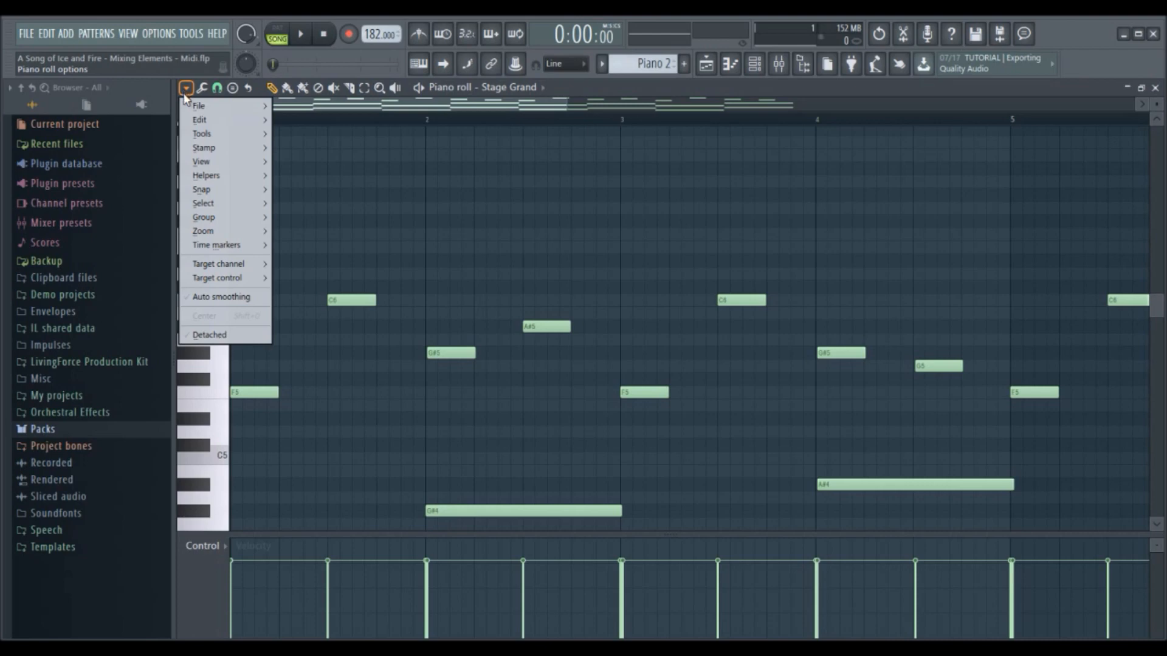
pyautogui.moveTo(207, 135)
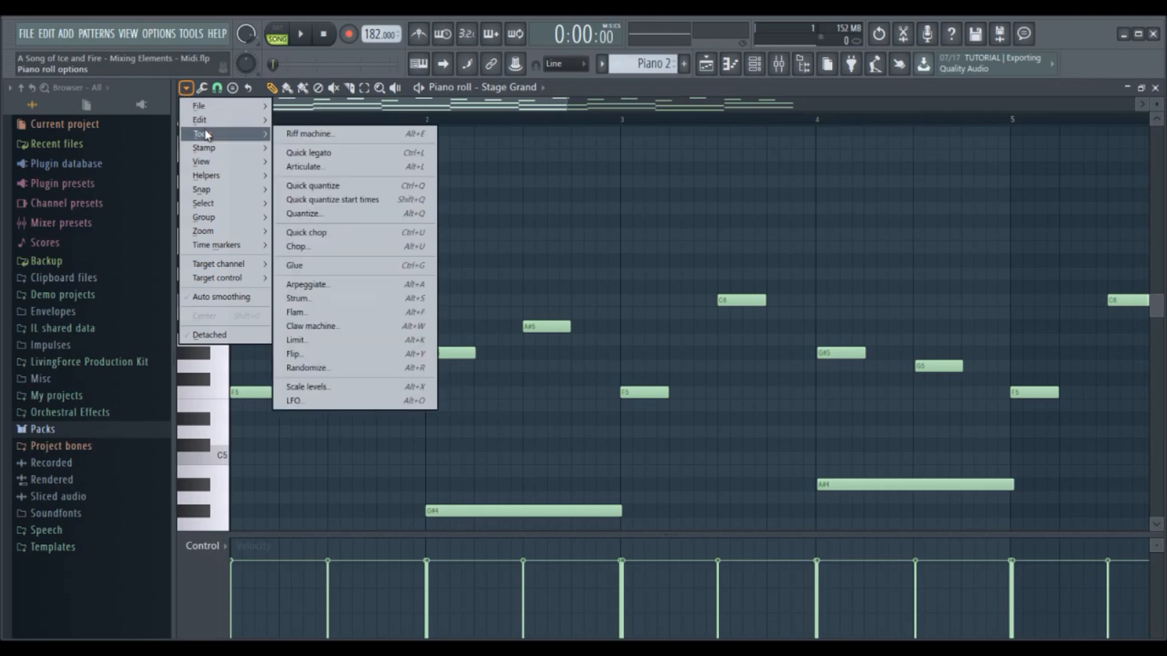
pyautogui.click(190, 89)
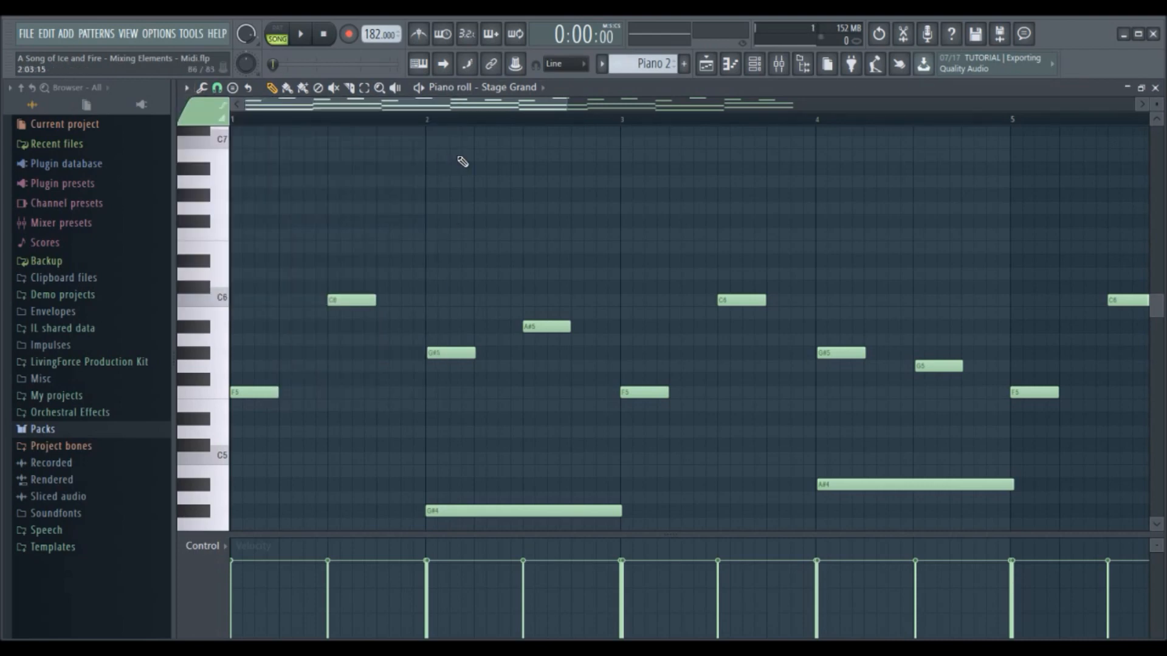
pyautogui.click(185, 89)
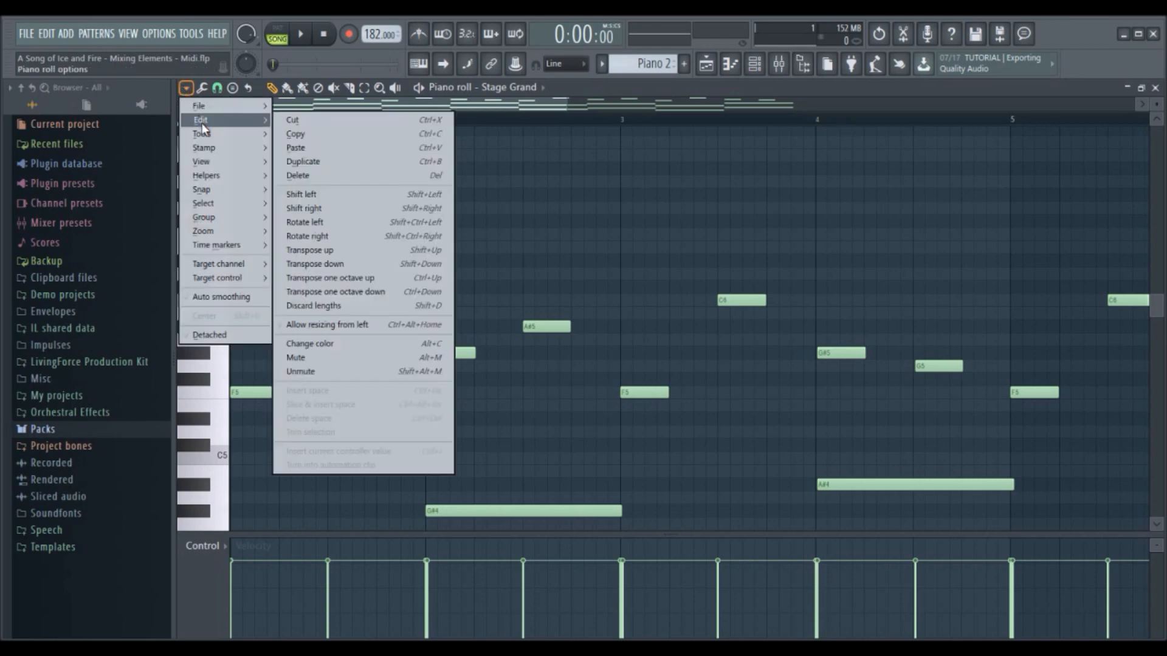
pyautogui.moveTo(206, 134)
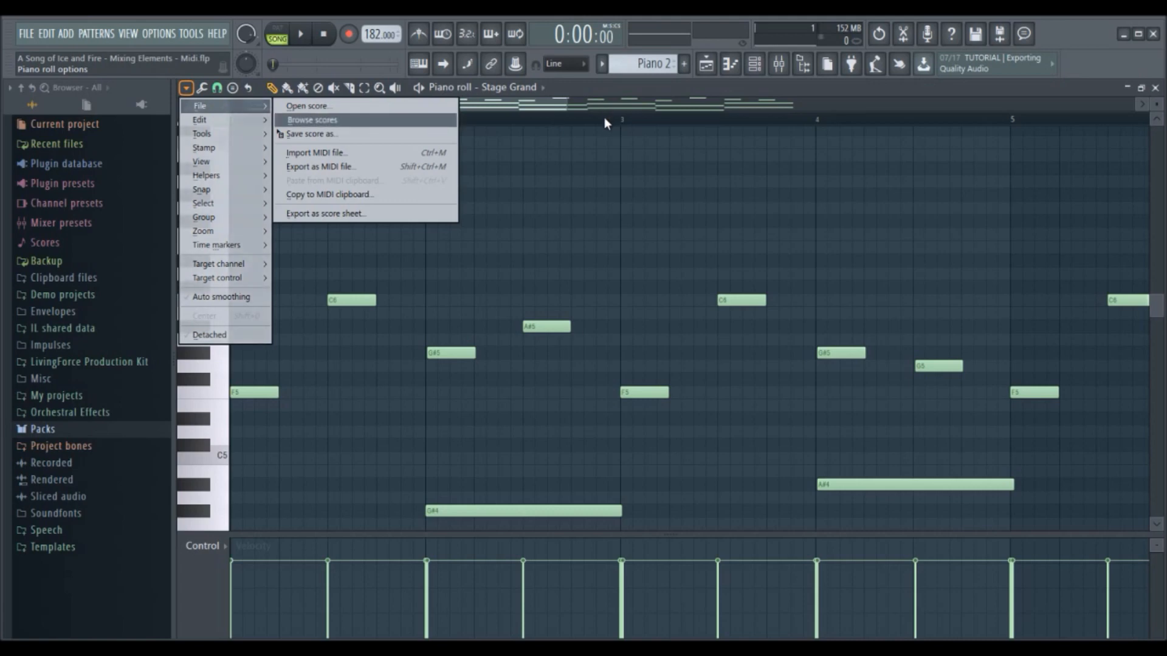
pyautogui.click(545, 108)
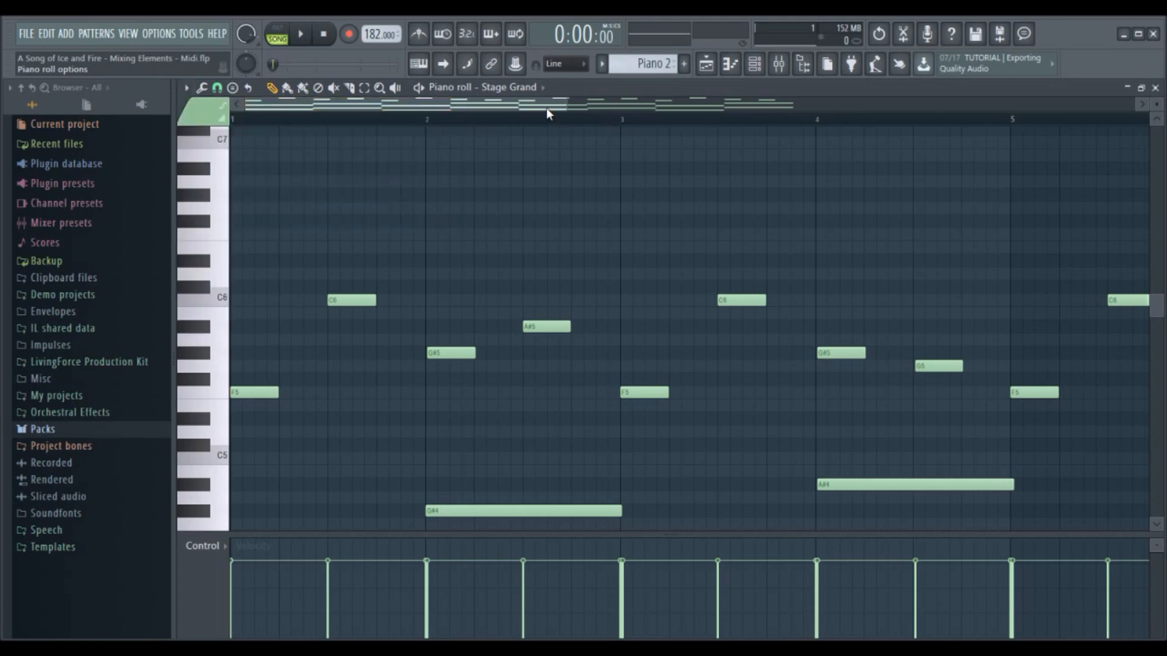
pyautogui.click(187, 89)
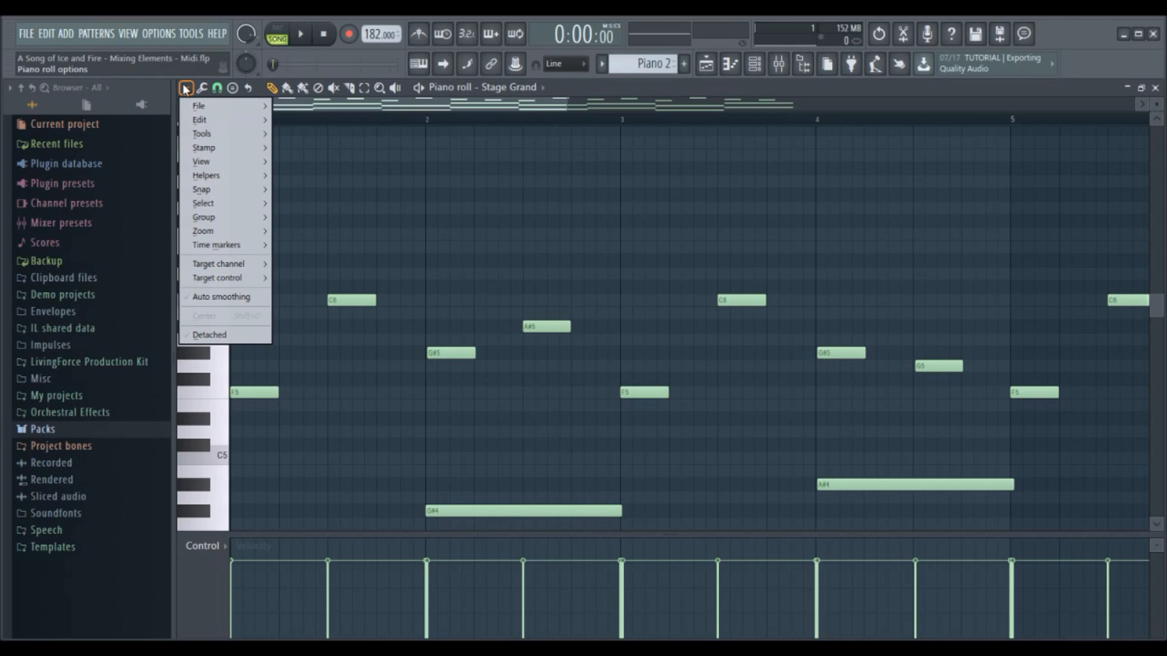
pyautogui.click(188, 90)
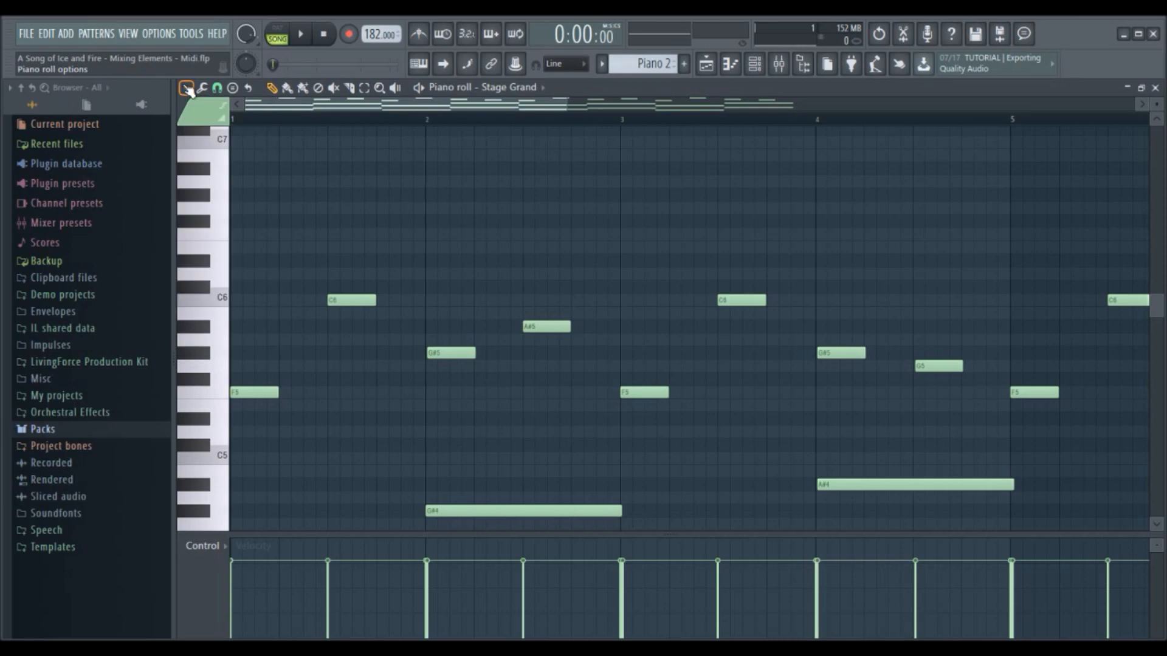
pyautogui.click(187, 89)
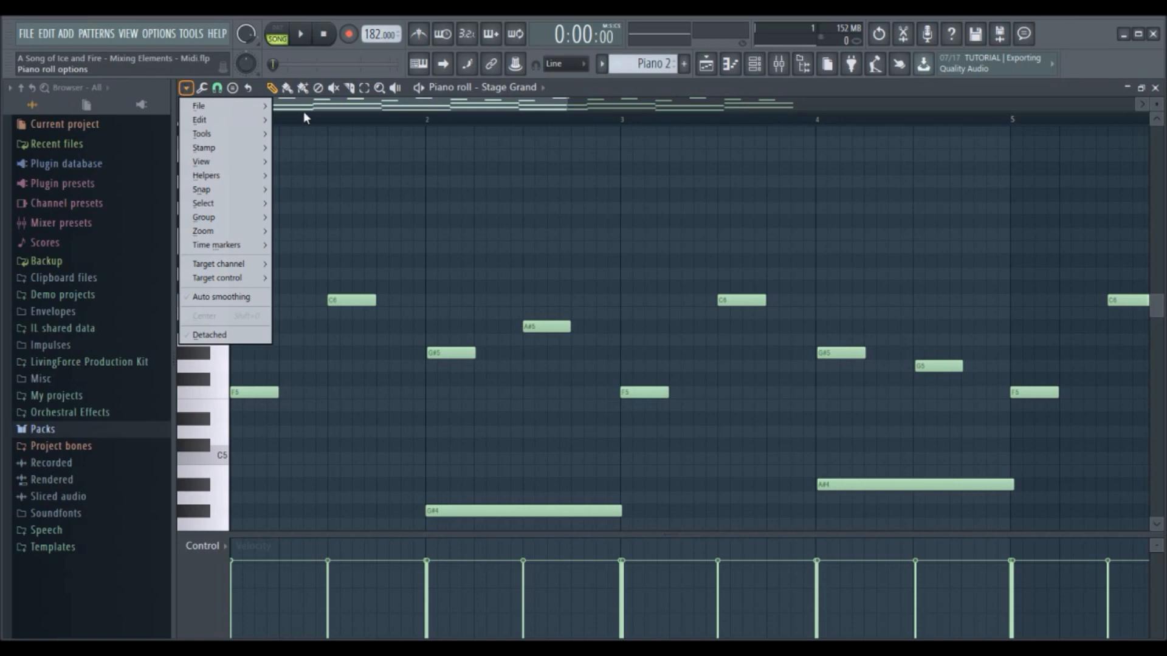
pyautogui.click(509, 107)
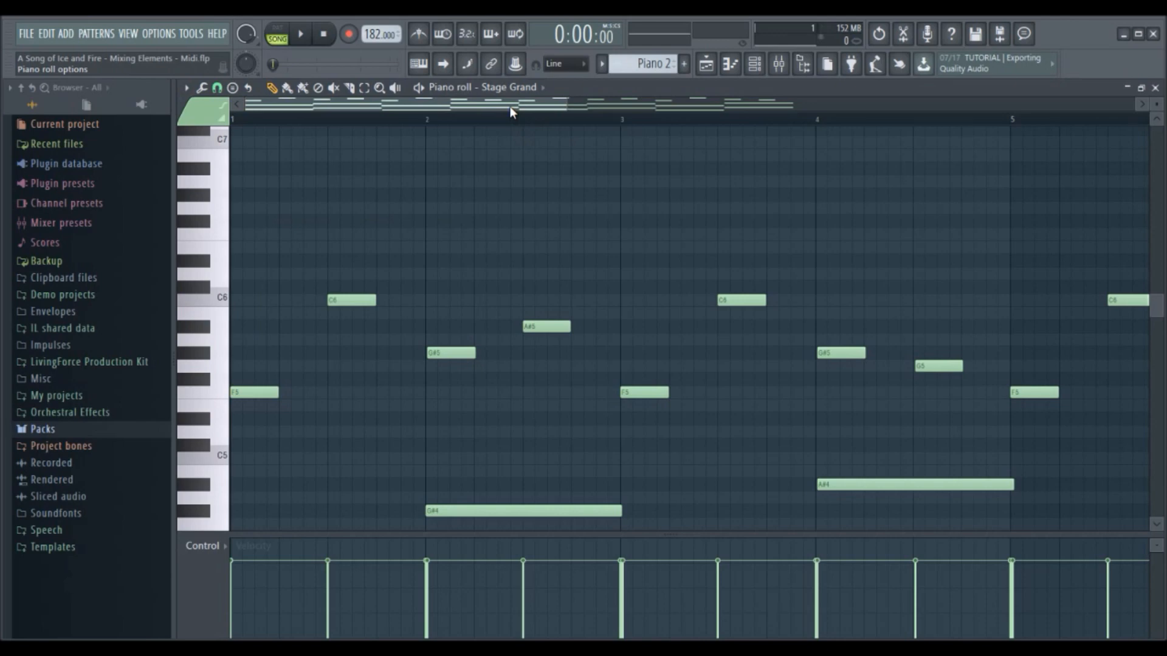
pyautogui.click(188, 90)
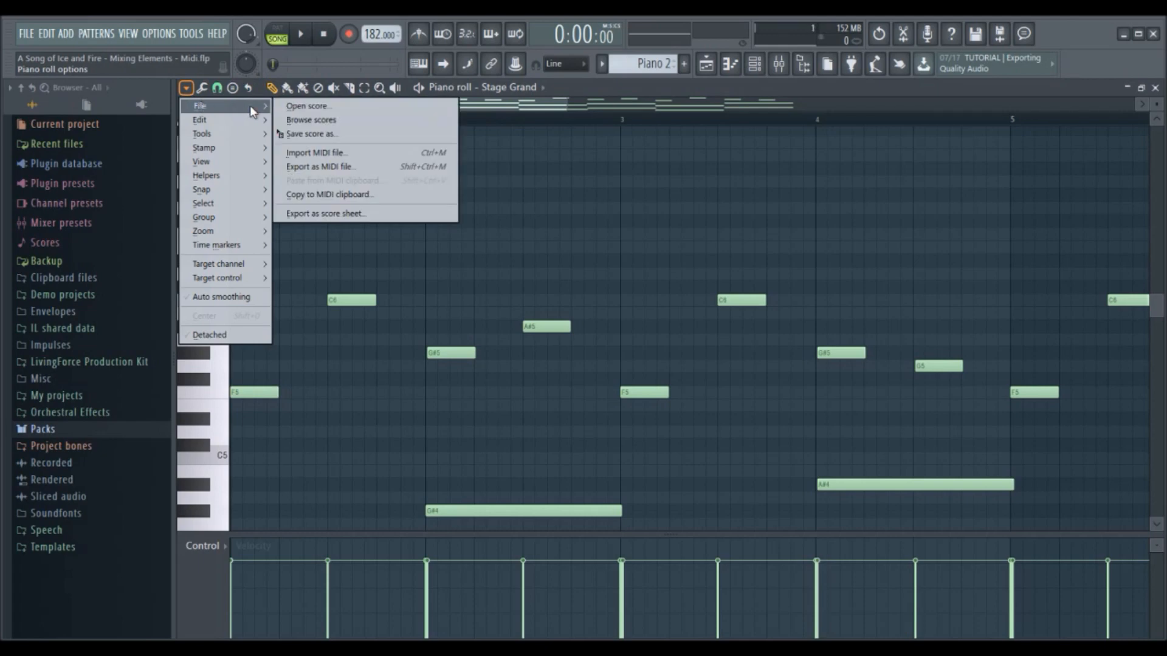
pyautogui.click(507, 104)
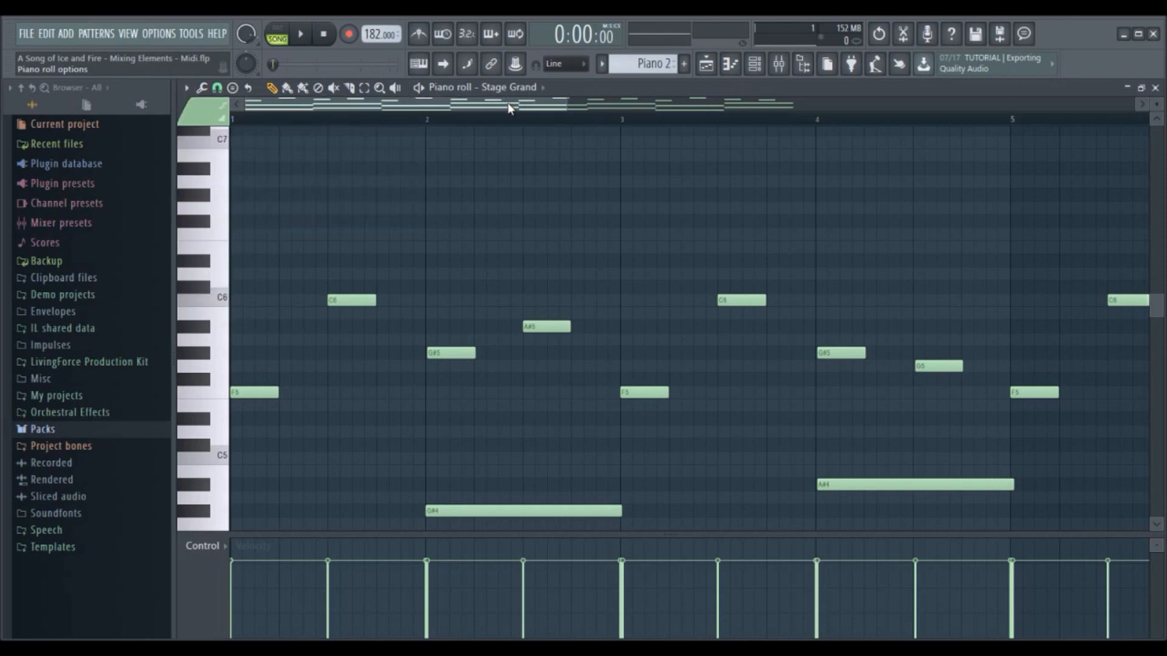
pyautogui.click(188, 90)
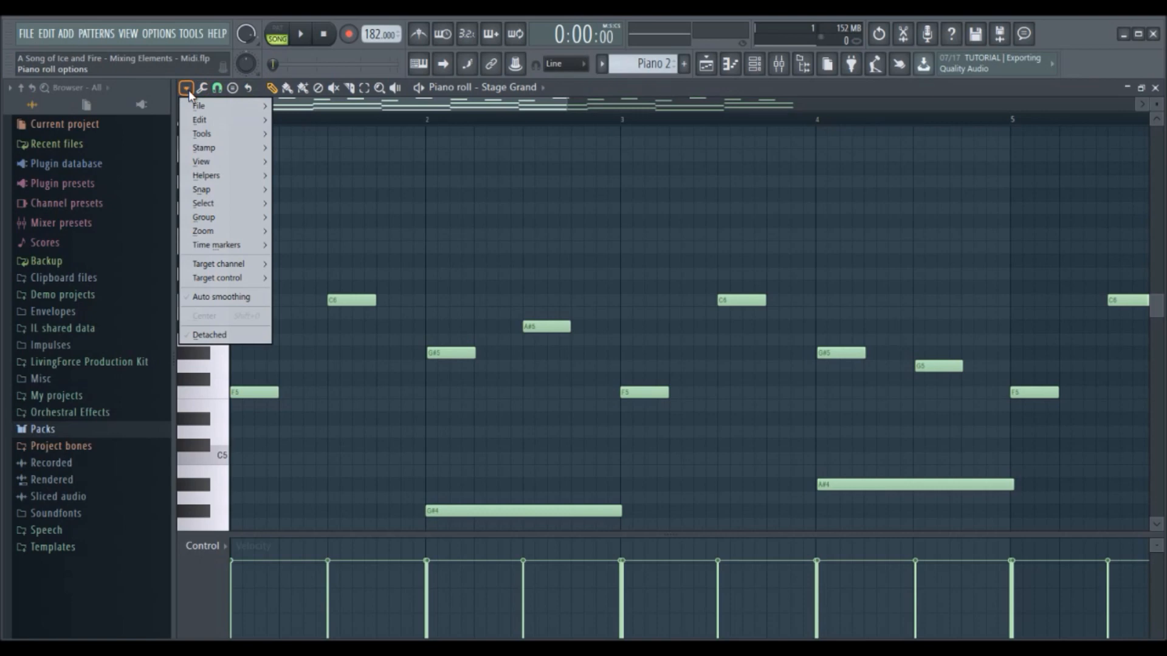
pyautogui.click(188, 90)
pyautogui.click(188, 89)
pyautogui.moveTo(194, 108)
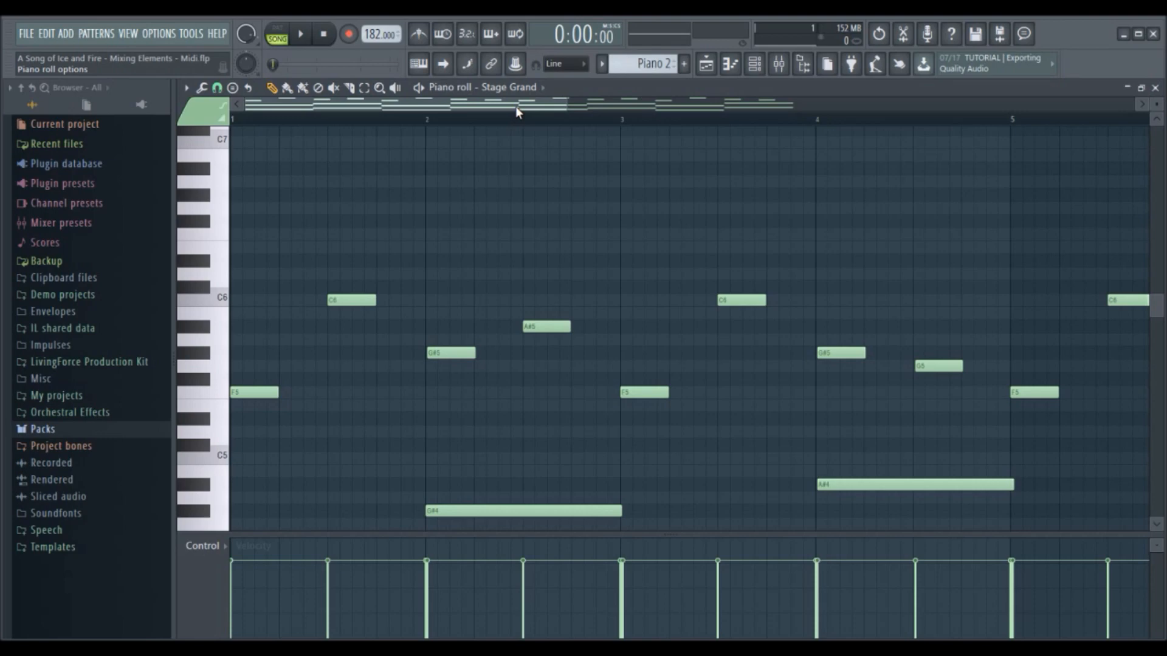
# - Start a score sheet export of the Piano 2 pattern, saving it as a PDF file named Piano 2
pyautogui.click(186, 88)
pyautogui.moveTo(193, 108)
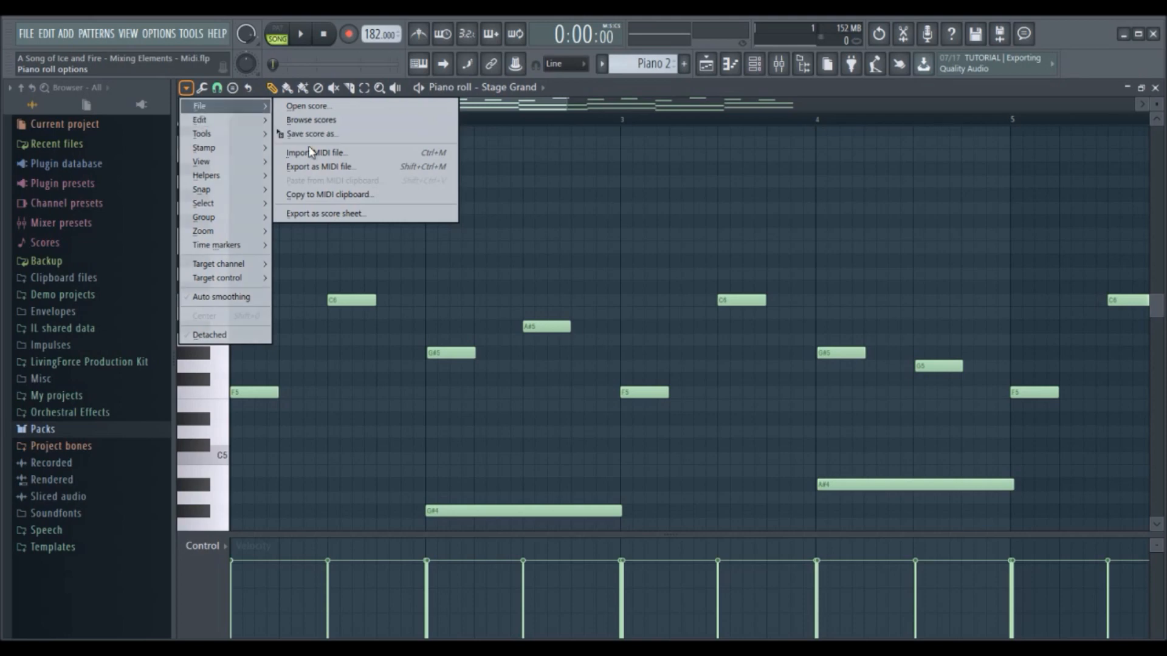
pyautogui.click(323, 214)
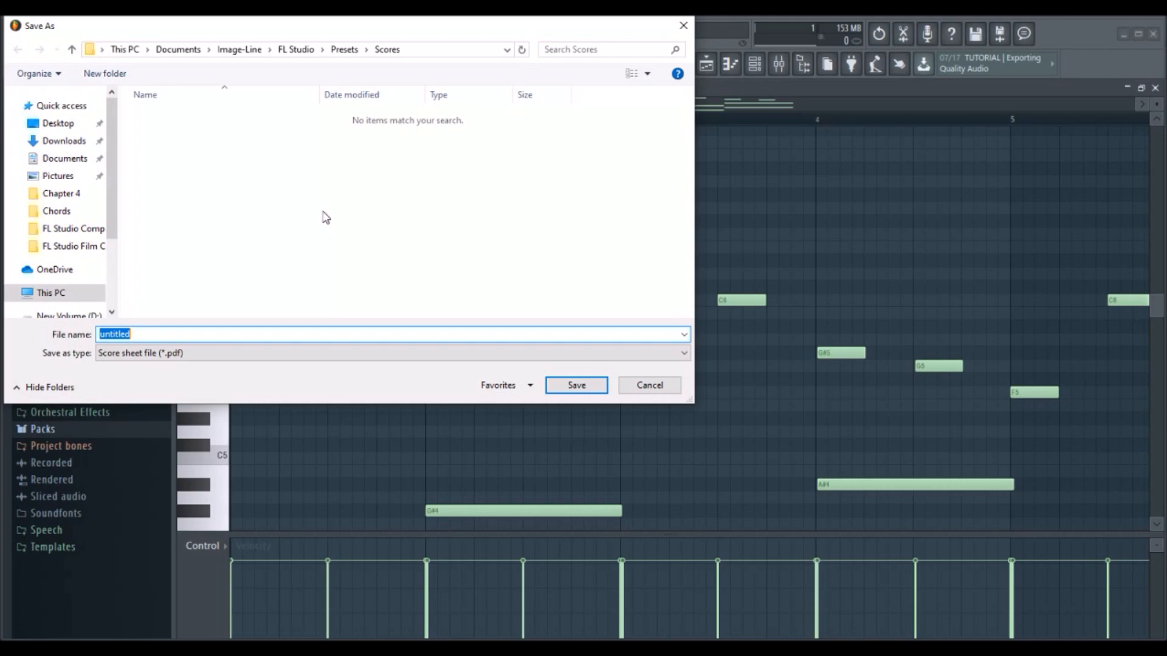
pyautogui.press('BackSpace')
pyautogui.write('Piano 2')
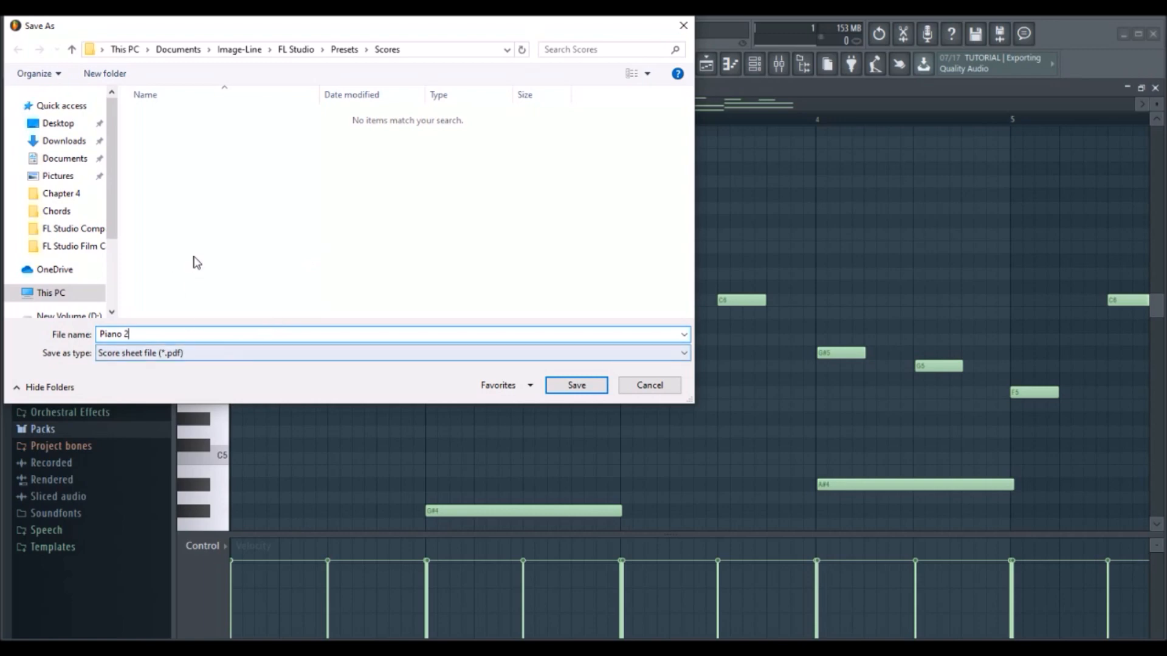
pyautogui.click(214, 353)
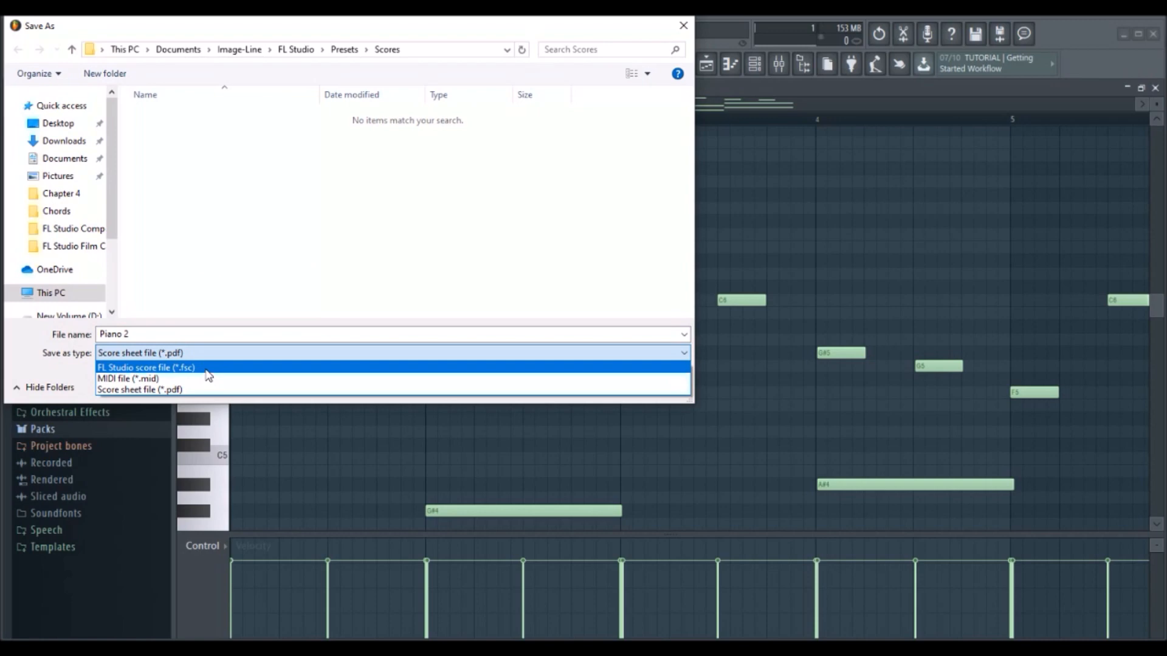
pyautogui.click(120, 390)
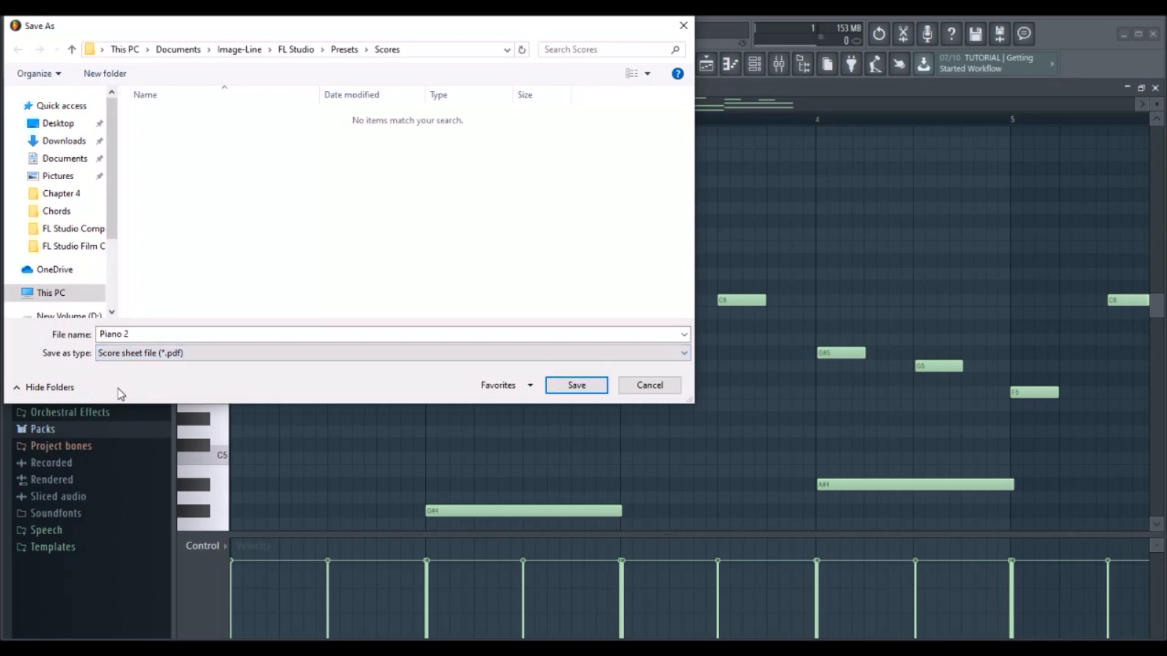
pyautogui.click(574, 388)
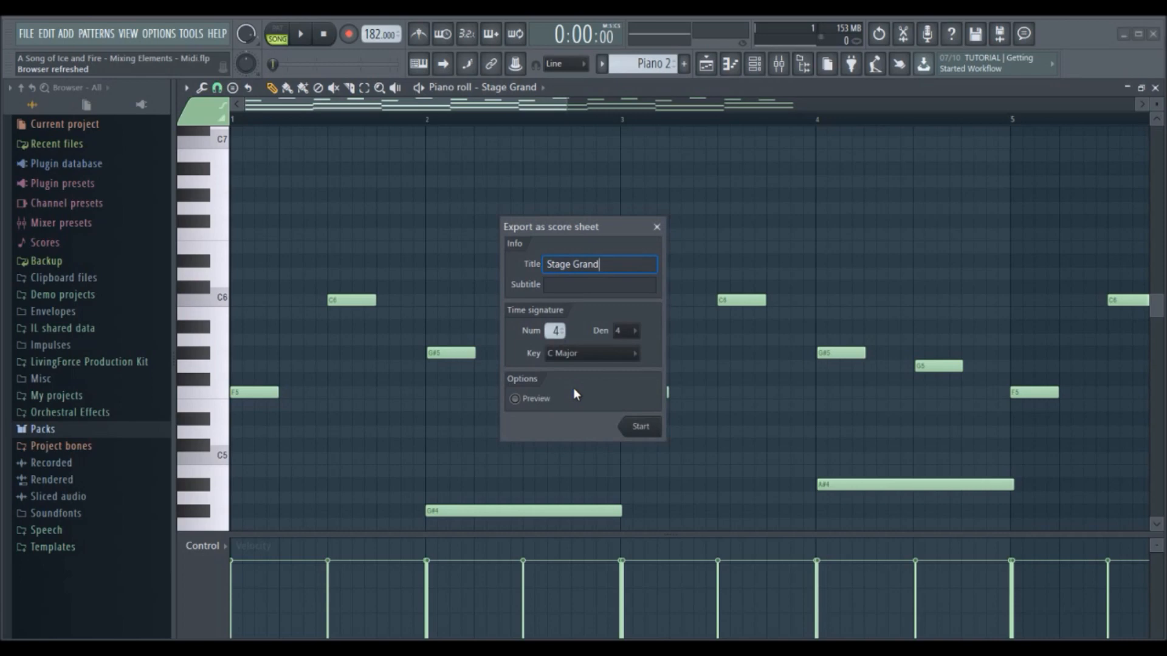
pyautogui.click(580, 355)
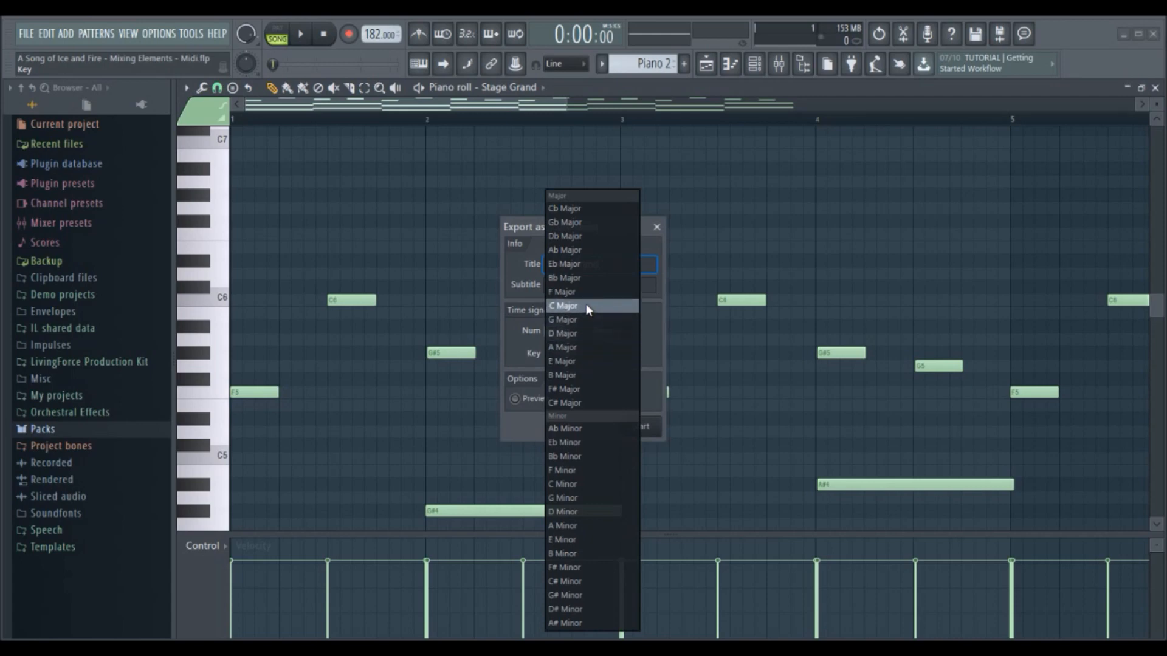
pyautogui.click(578, 254)
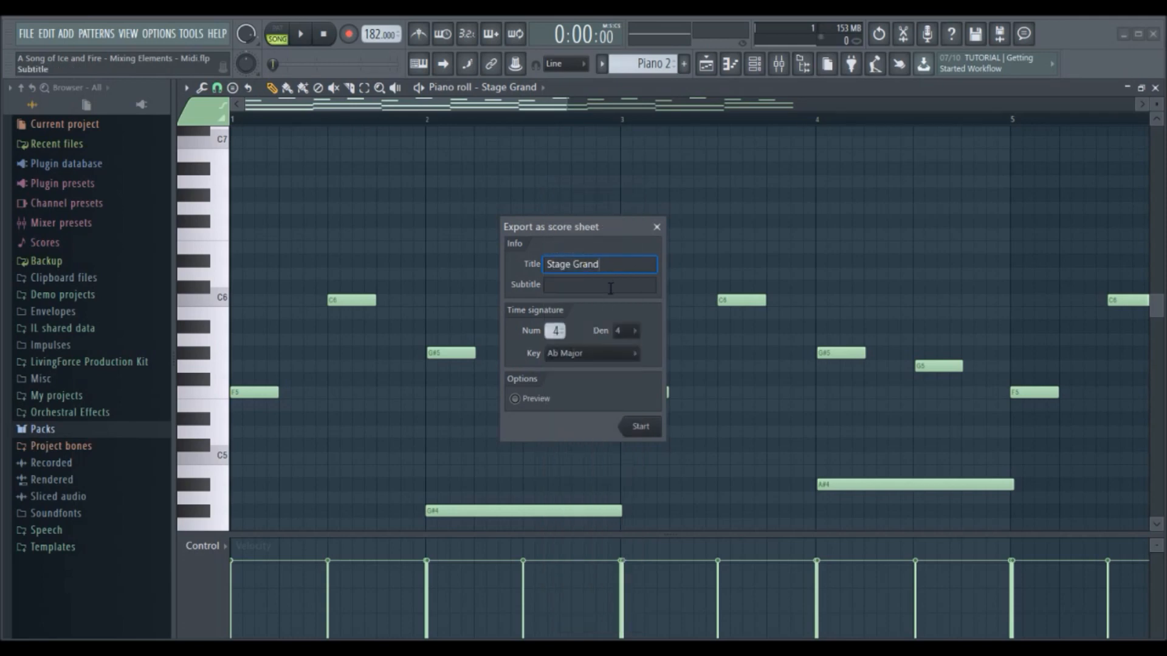
pyautogui.click(608, 355)
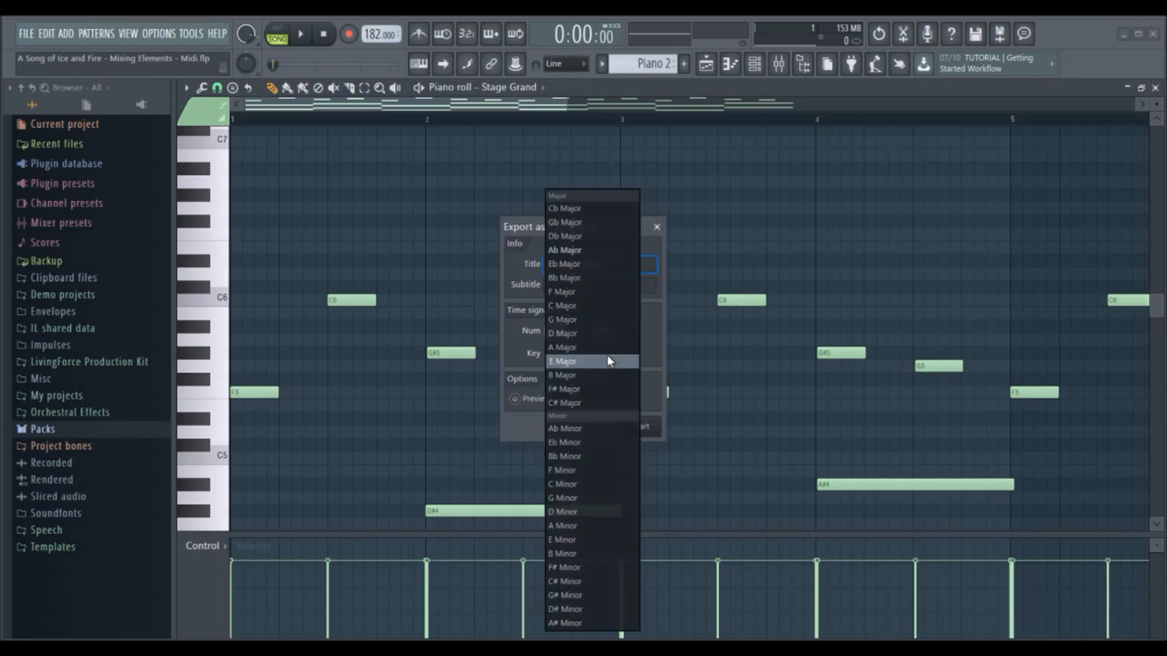
pyautogui.click(657, 227)
pyautogui.click(657, 227)
pyautogui.click(186, 88)
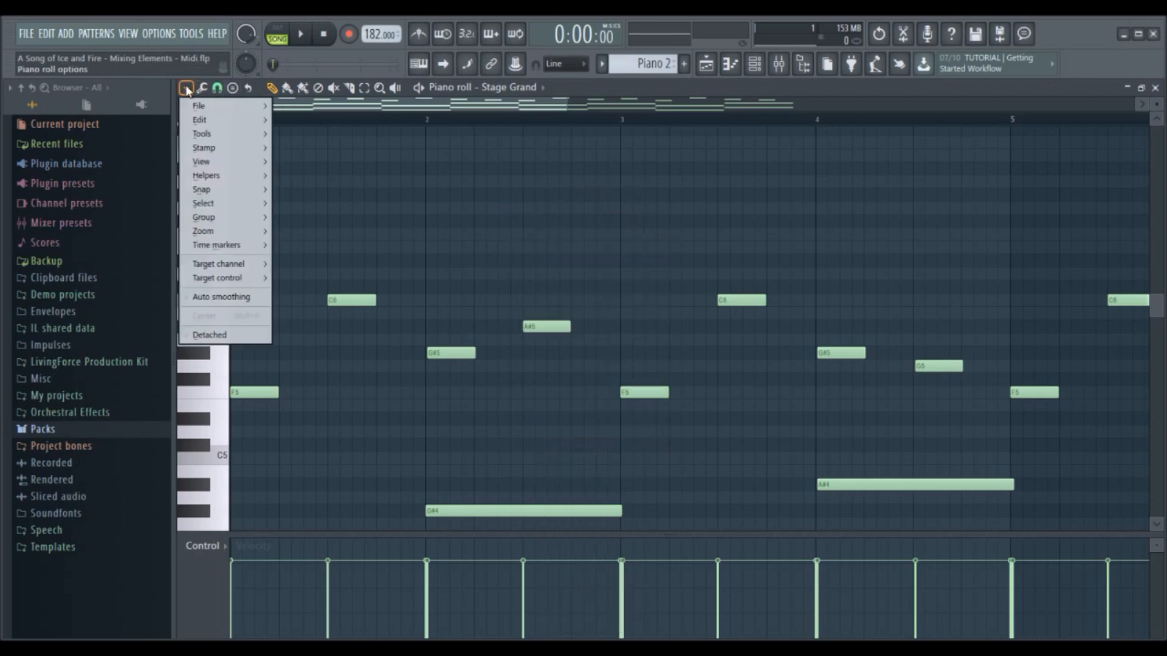
pyautogui.click(188, 89)
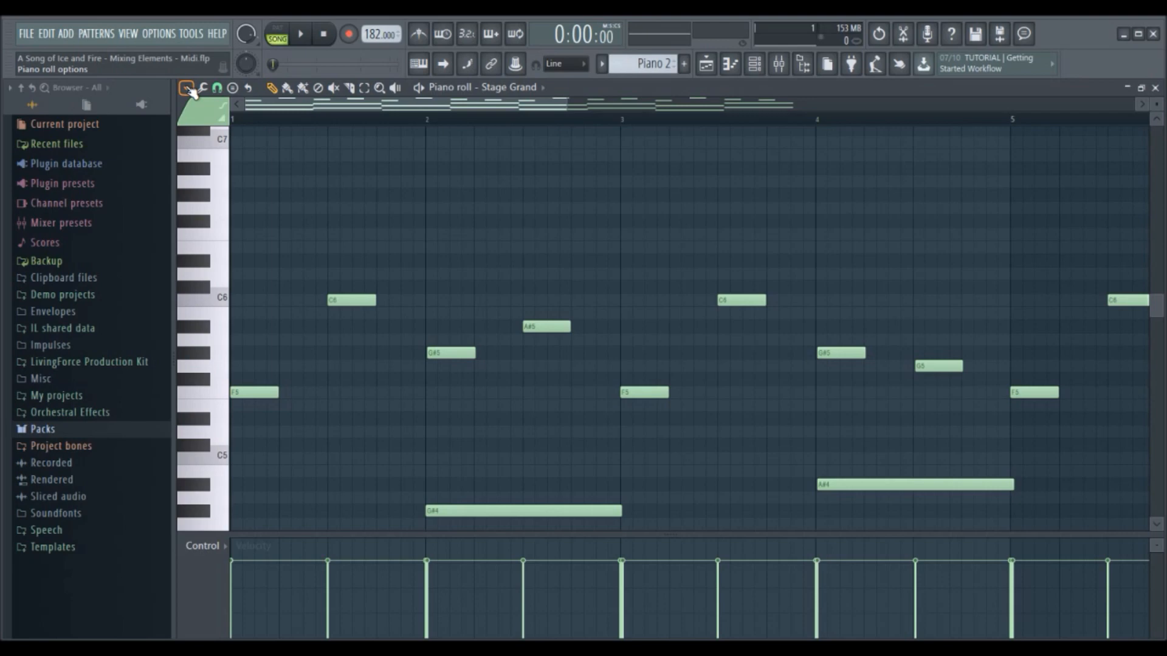
pyautogui.click(187, 90)
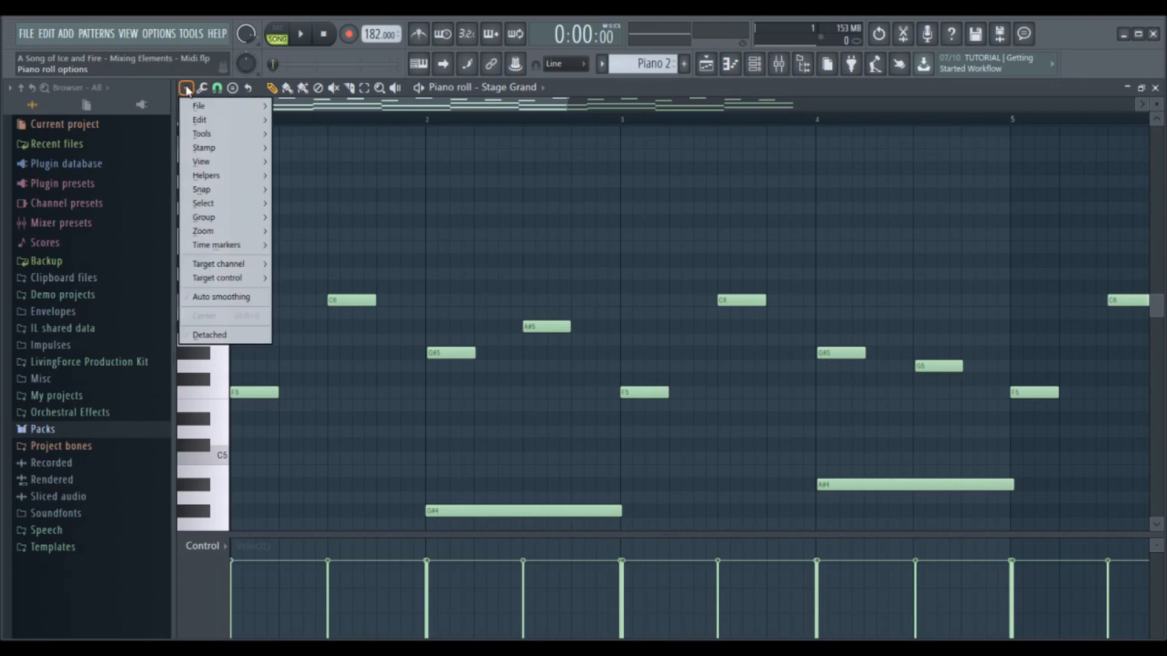
pyautogui.moveTo(194, 103)
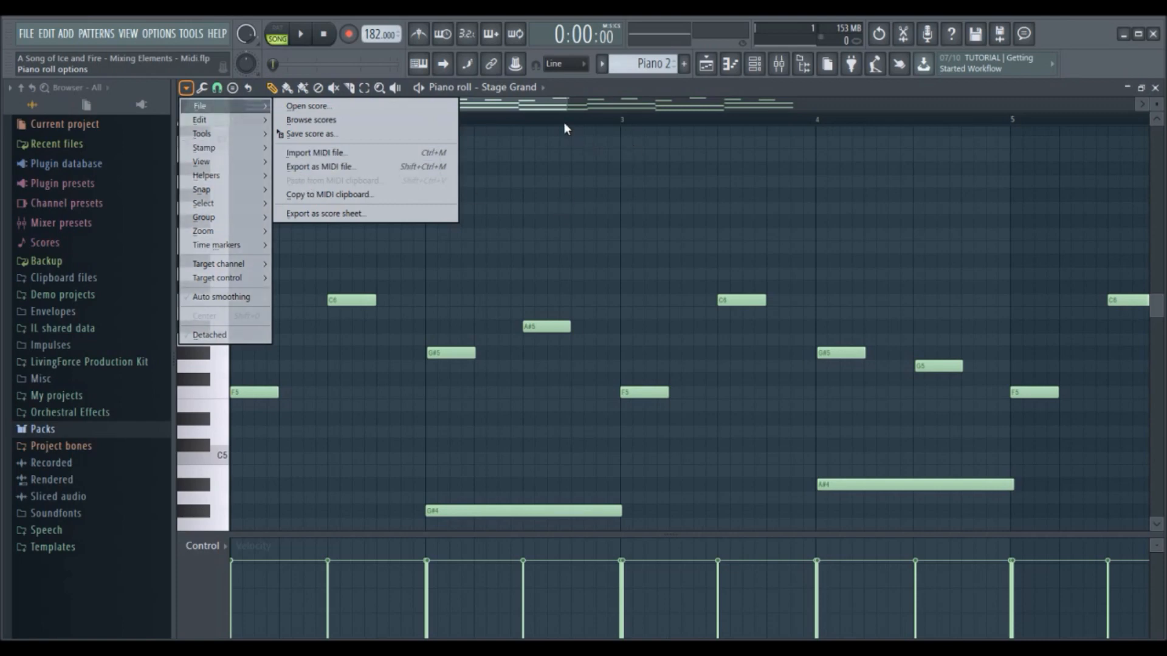
pyautogui.click(549, 103)
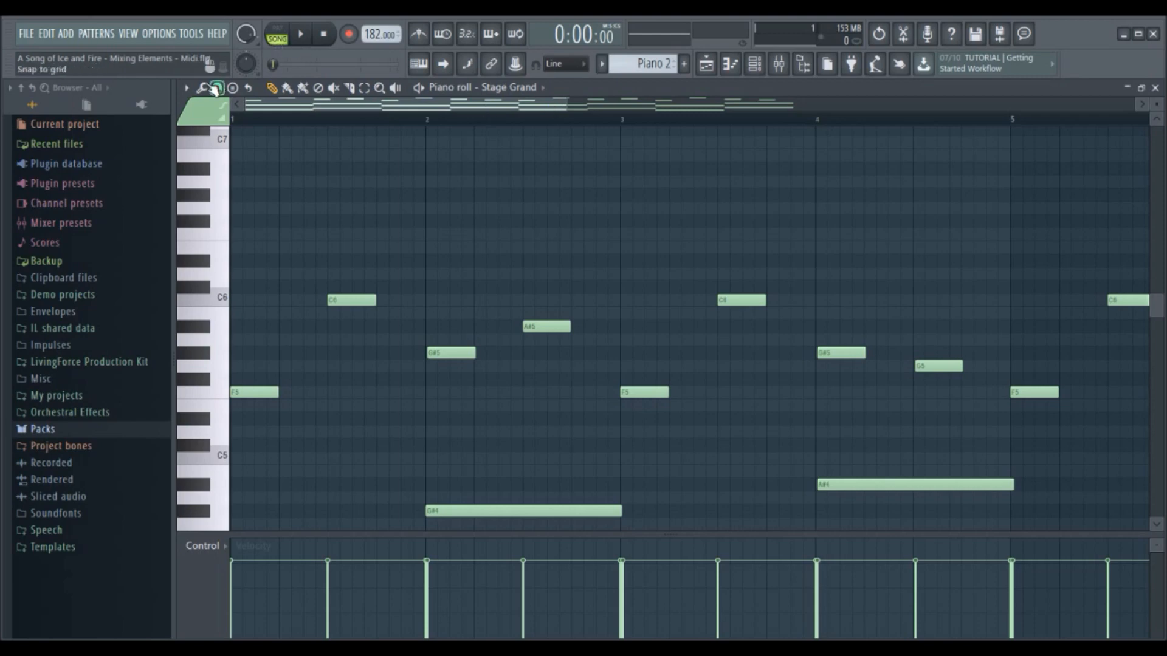
# - Export the Piano 2 pattern as a score sheet PDF named Piano 2, with the key set to F Minor
pyautogui.click(185, 89)
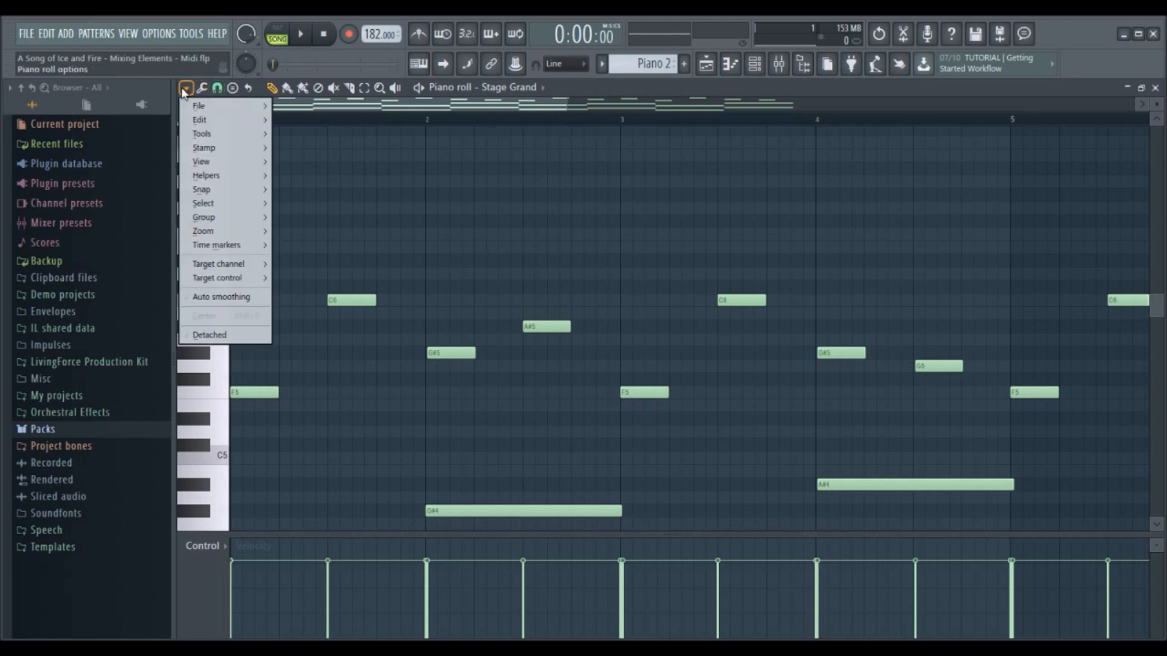
pyautogui.moveTo(192, 106)
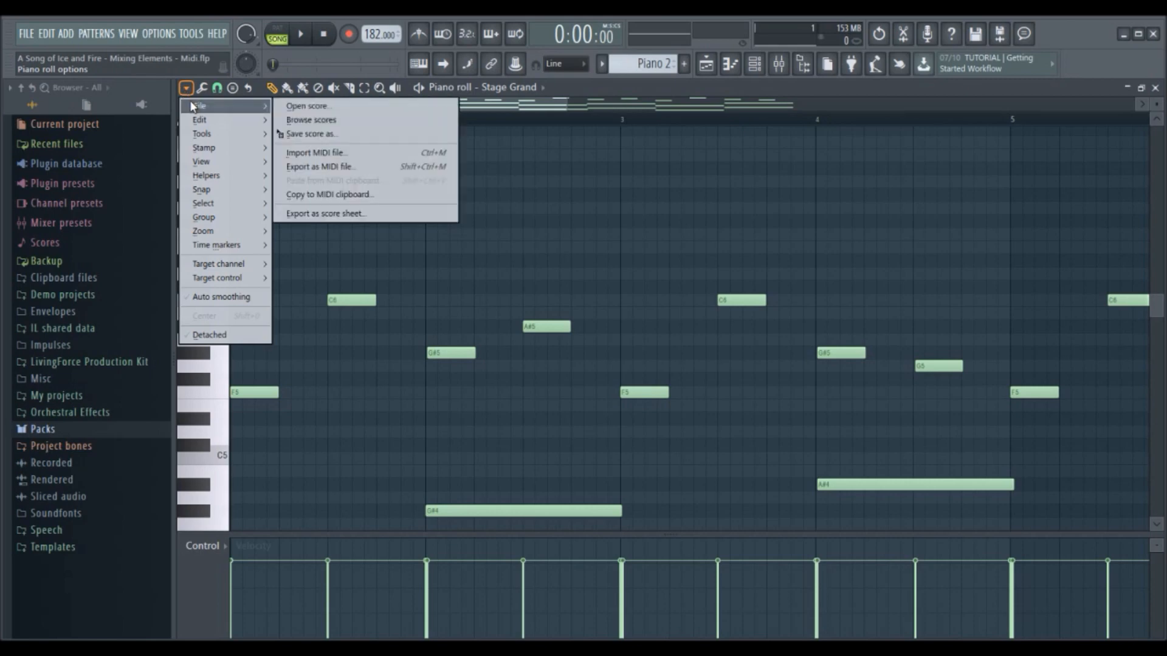
pyautogui.click(355, 215)
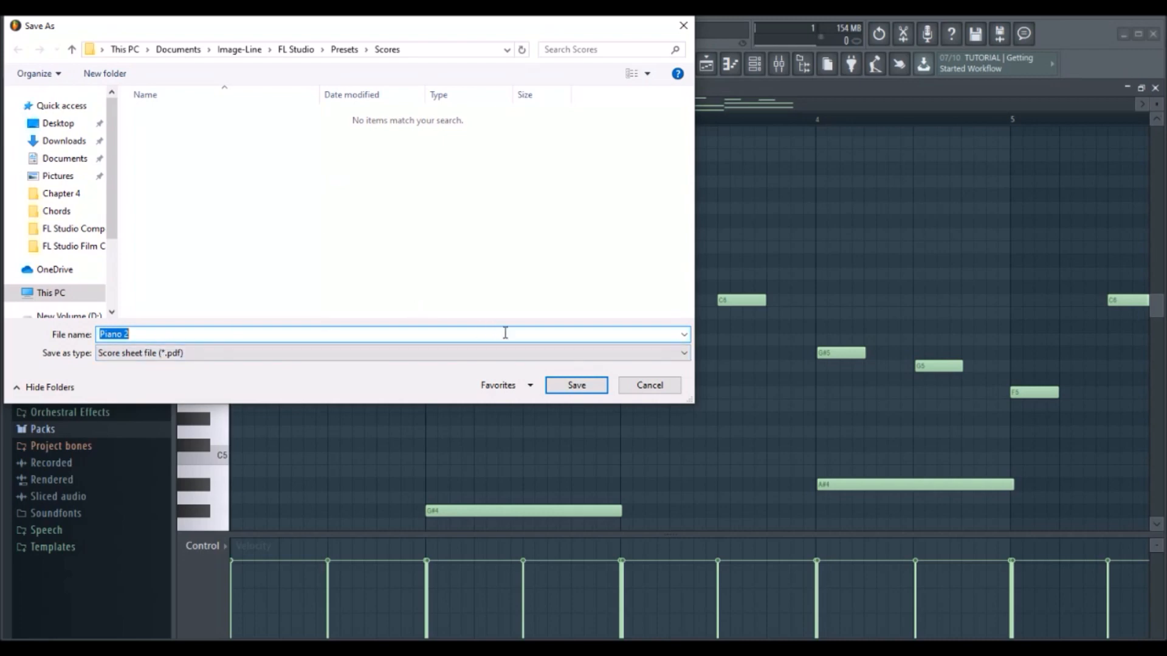
pyautogui.click(576, 386)
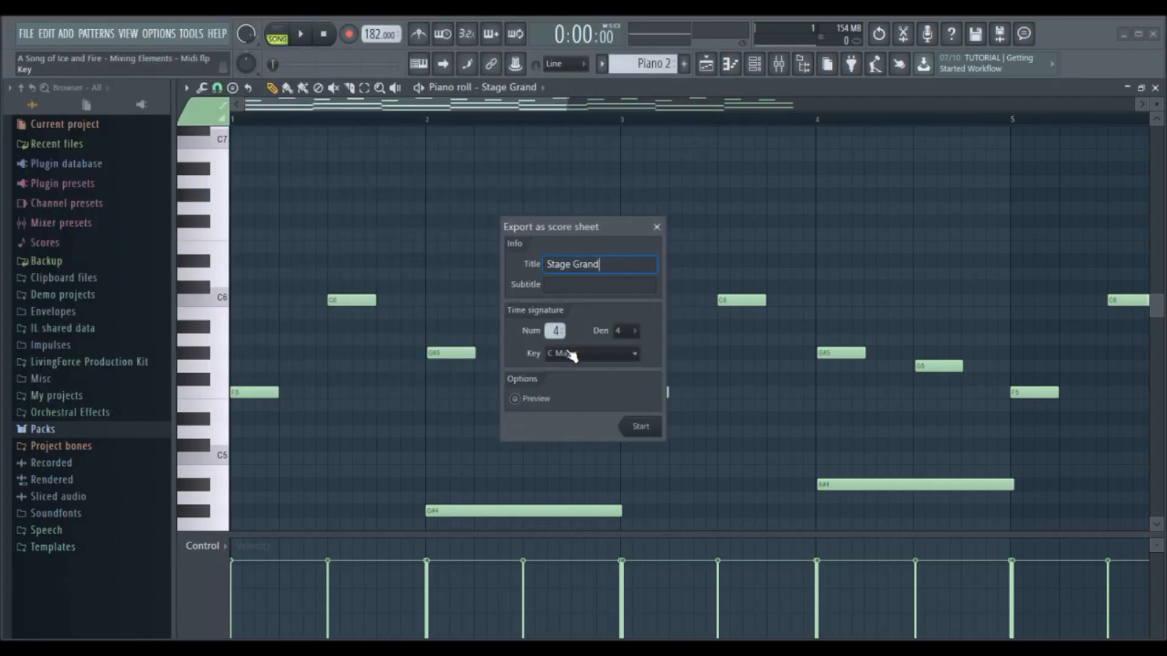
pyautogui.click(564, 355)
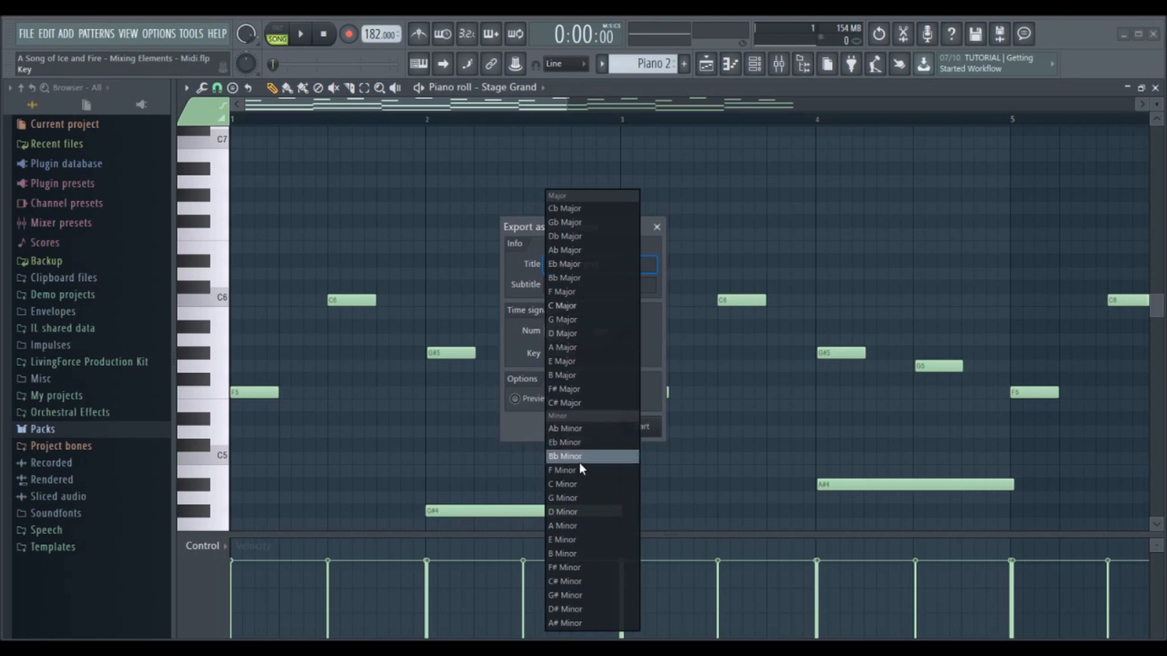
pyautogui.click(563, 470)
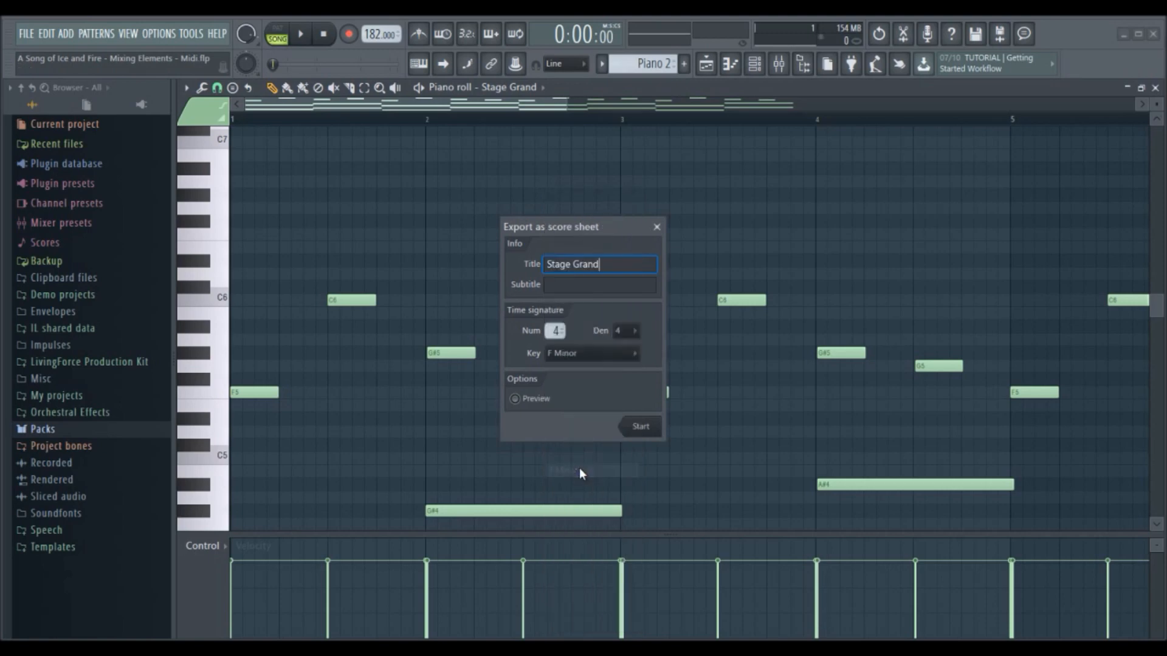
pyautogui.click(648, 426)
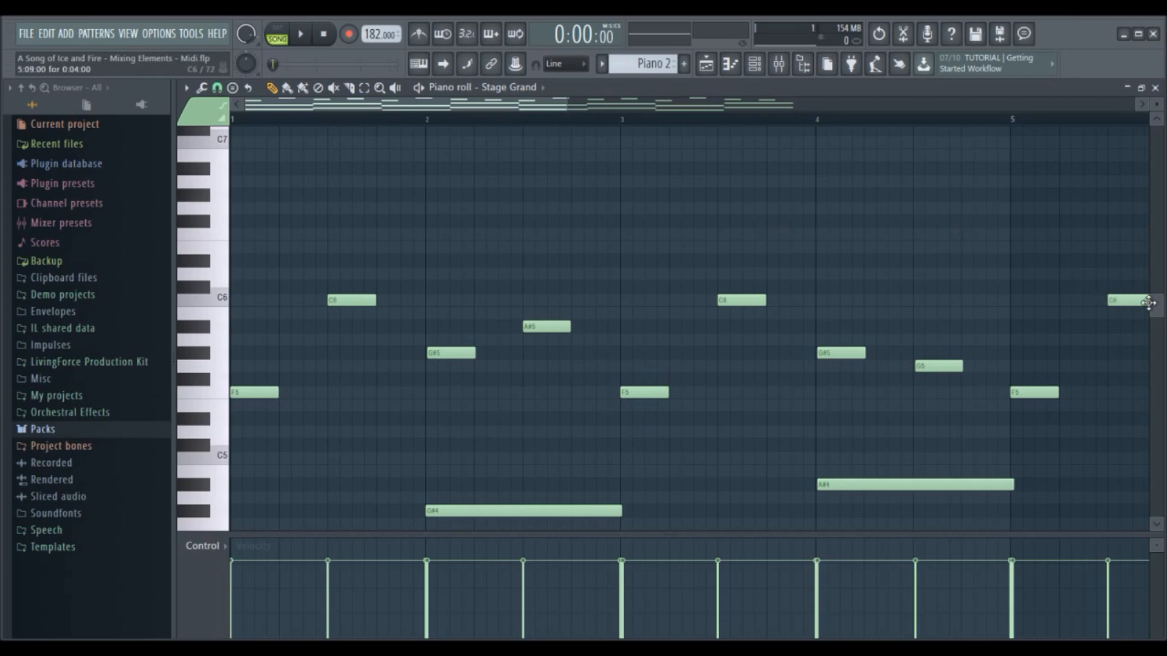
# - Switch to File Explorer, open the exported Piano 2.pdf to examine the sheet music, and close both windows
pyautogui.moveTo(1157, 308); pyautogui.dragTo(1155, 345)
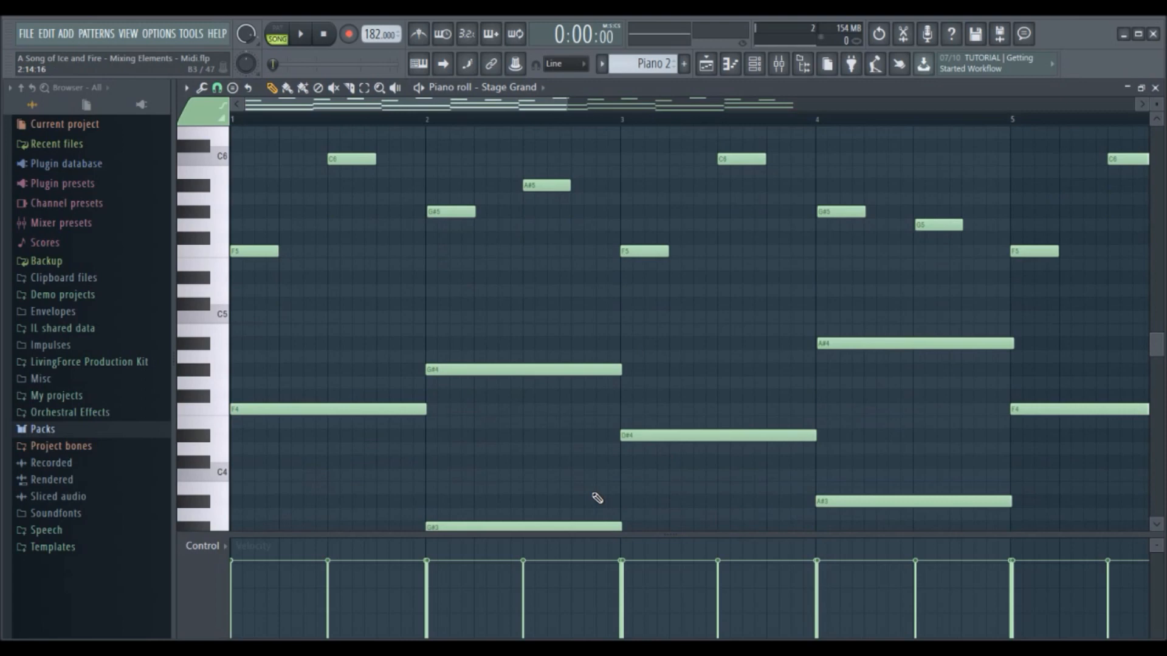
pyautogui.moveTo(446, 649)
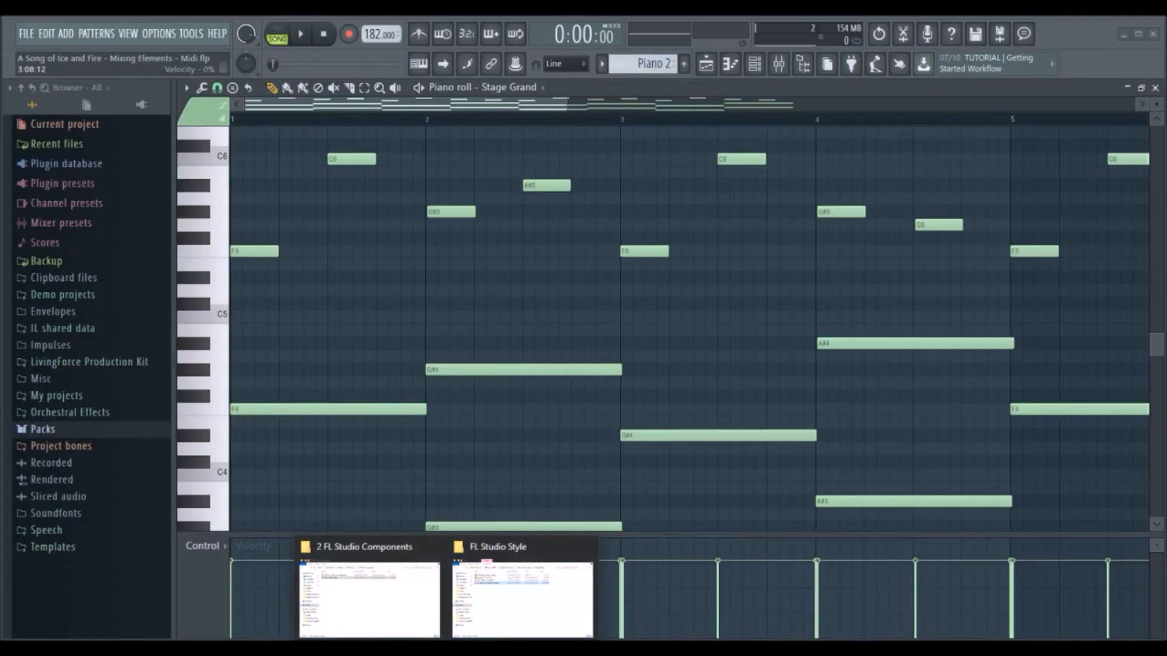
pyautogui.moveTo(365, 603)
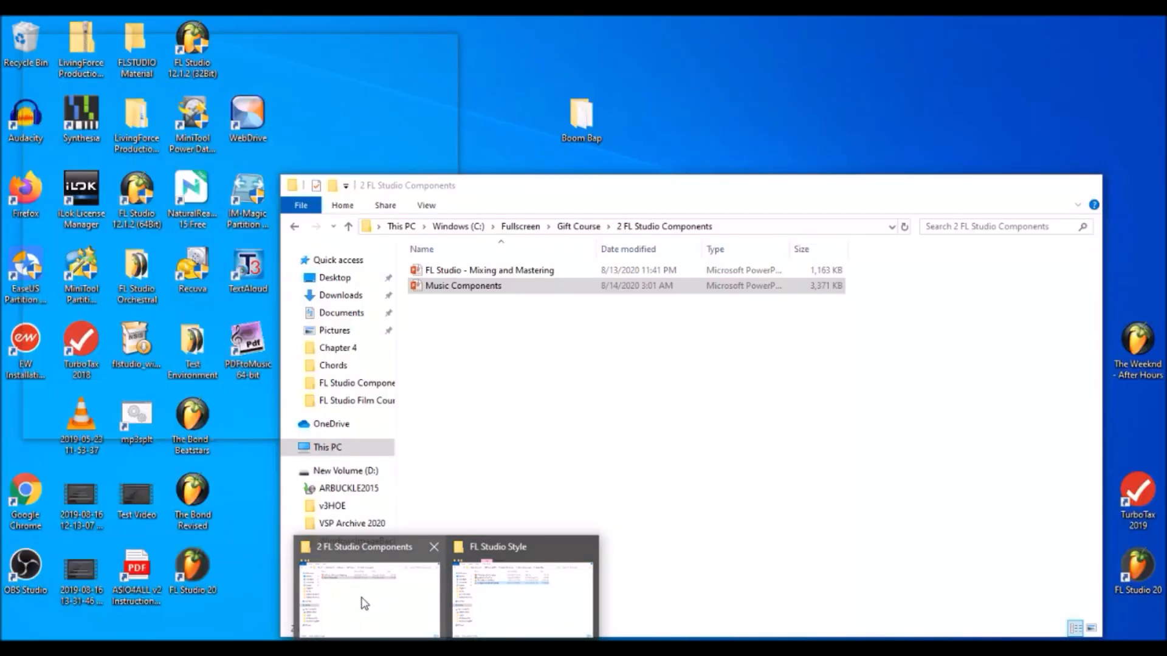
pyautogui.click(364, 603)
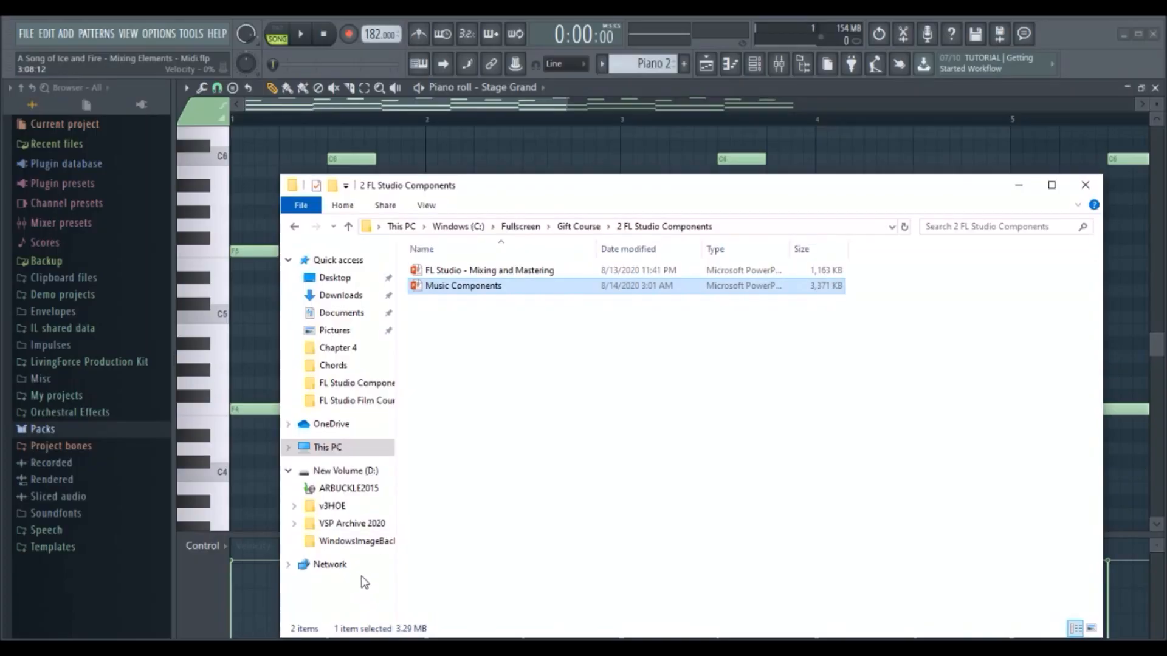
pyautogui.click(363, 450)
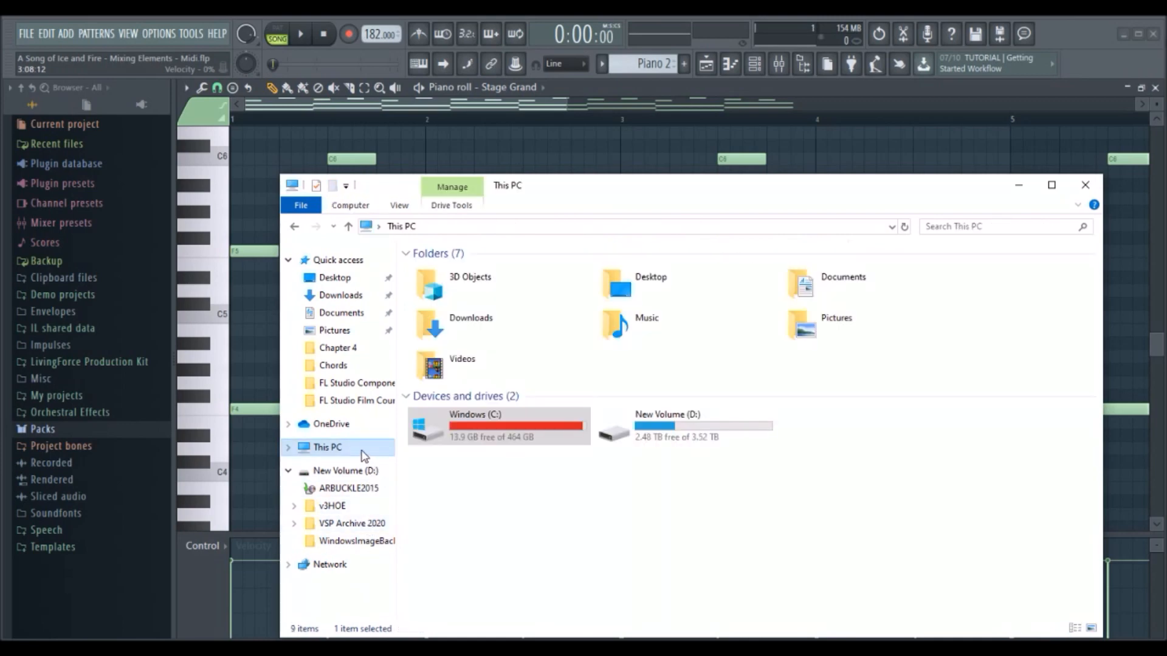
pyautogui.doubleClick(481, 420)
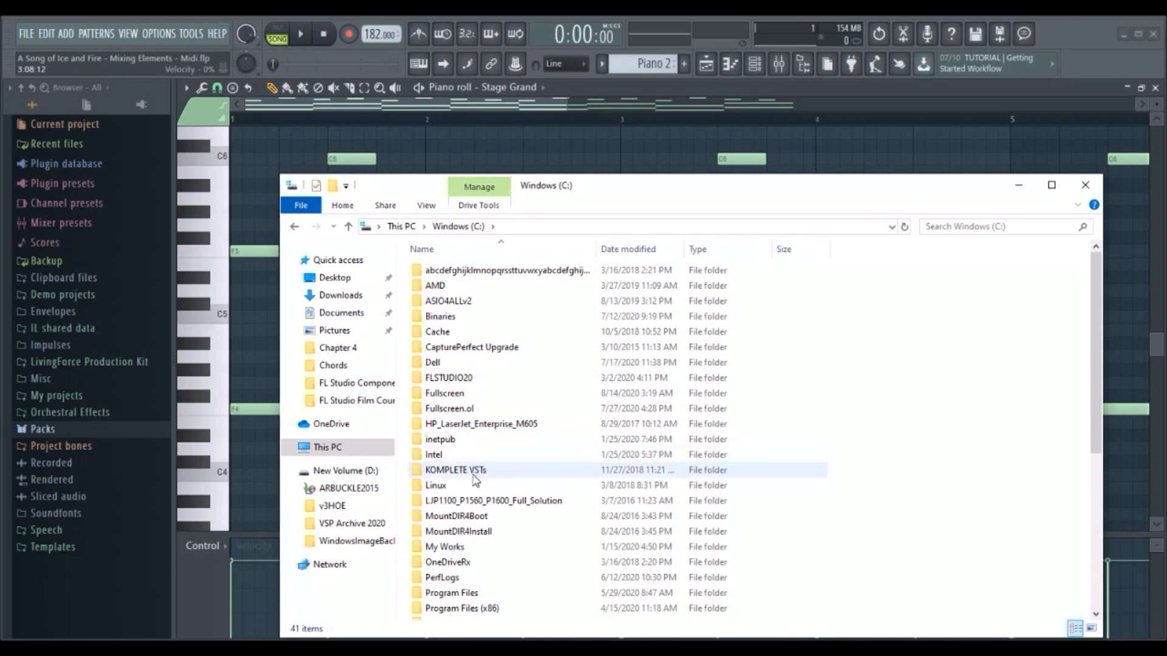
pyautogui.doubleClick(491, 364)
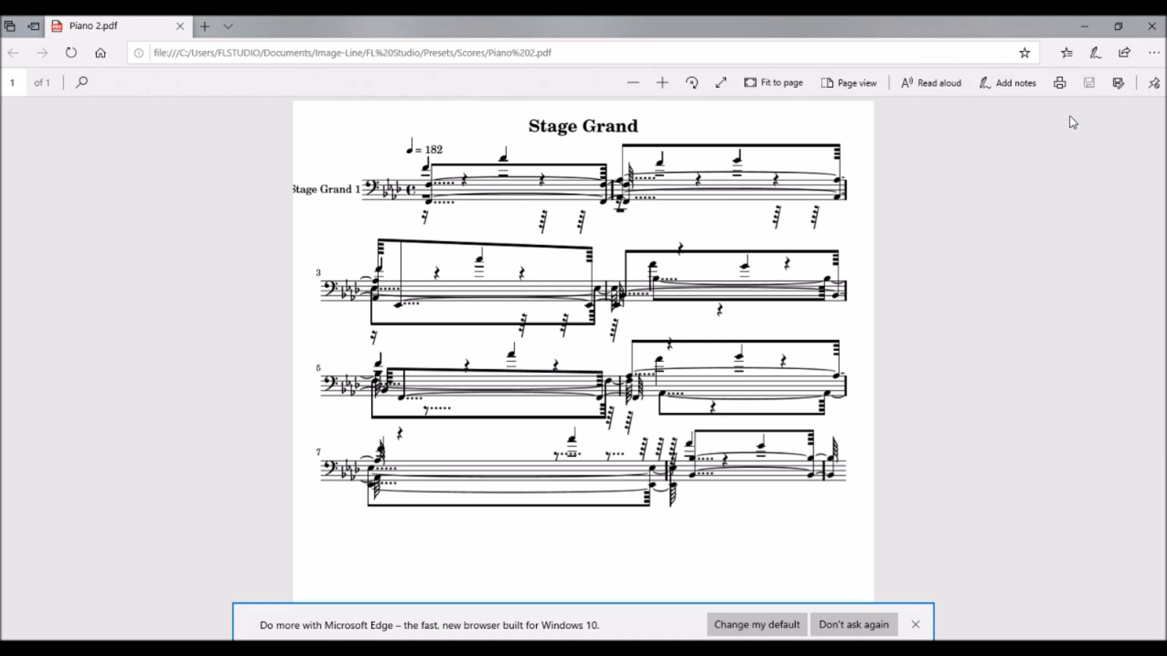
pyautogui.click(1149, 25)
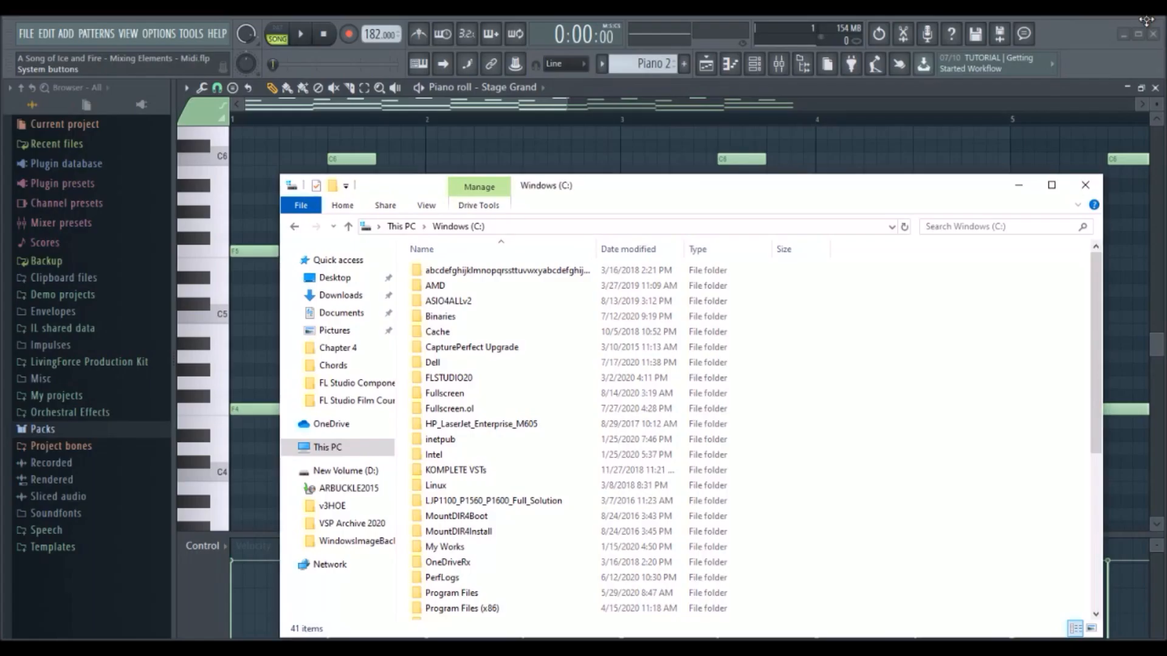
pyautogui.click(1085, 185)
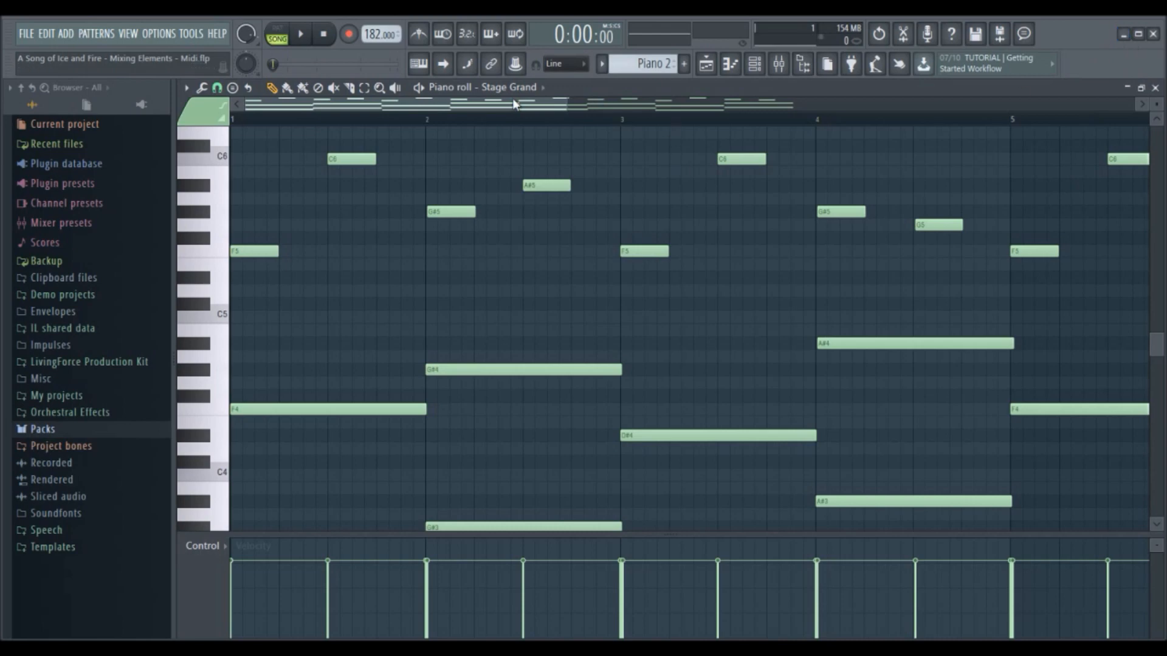
# - Examine the high and low notes of the whole Piano 2 pattern in the piano roll
pyautogui.moveTo(568, 99); pyautogui.dragTo(746, 98)
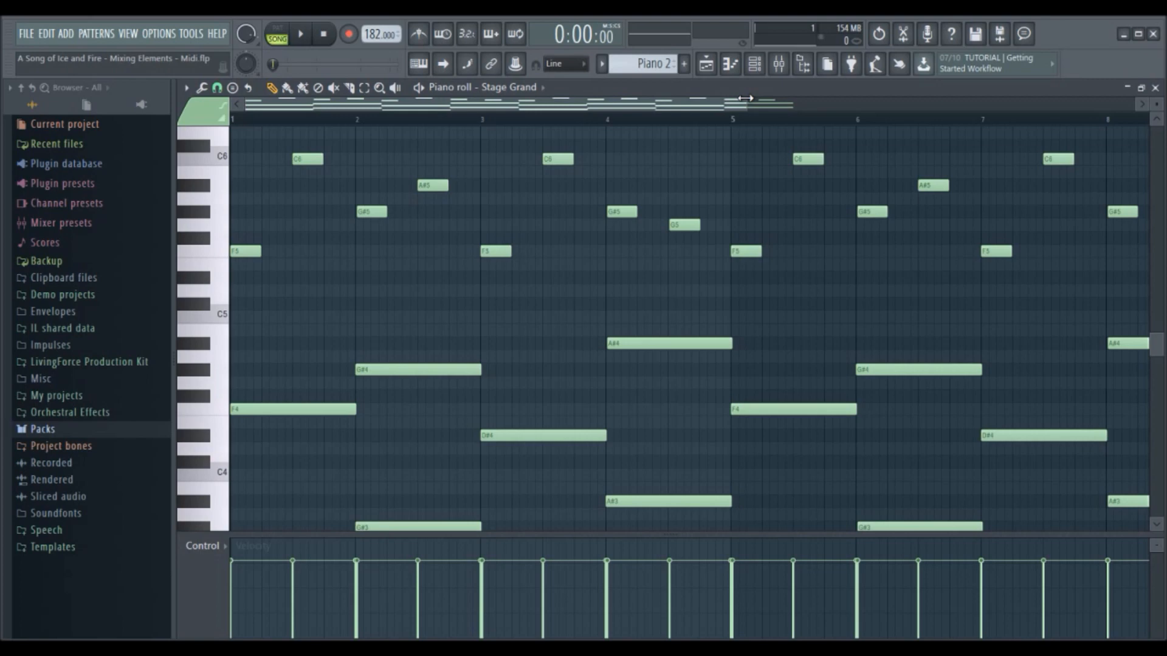
pyautogui.moveTo(746, 98); pyautogui.dragTo(827, 97)
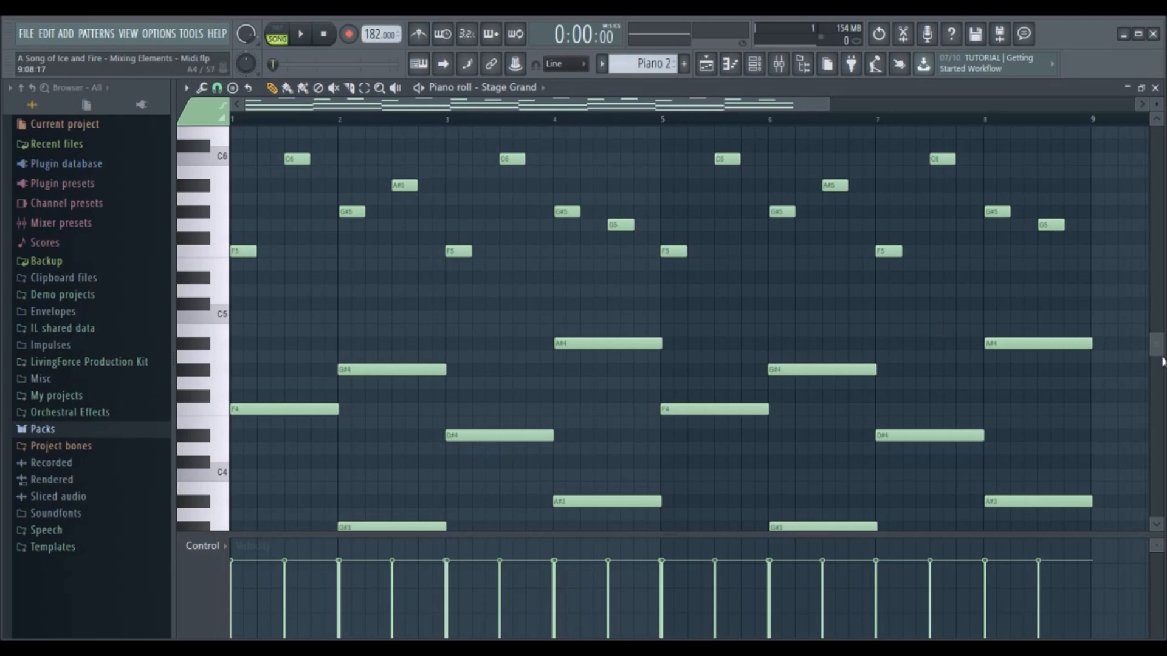
pyautogui.moveTo(1161, 355); pyautogui.dragTo(1160, 404)
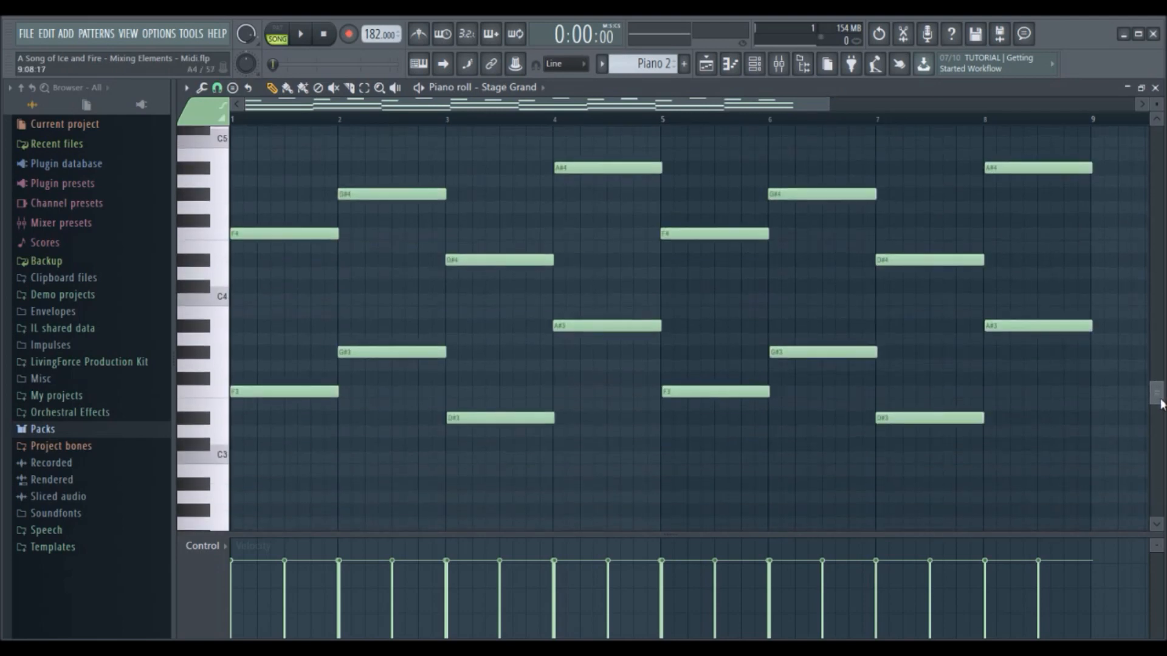
pyautogui.moveTo(1161, 404); pyautogui.dragTo(1161, 356)
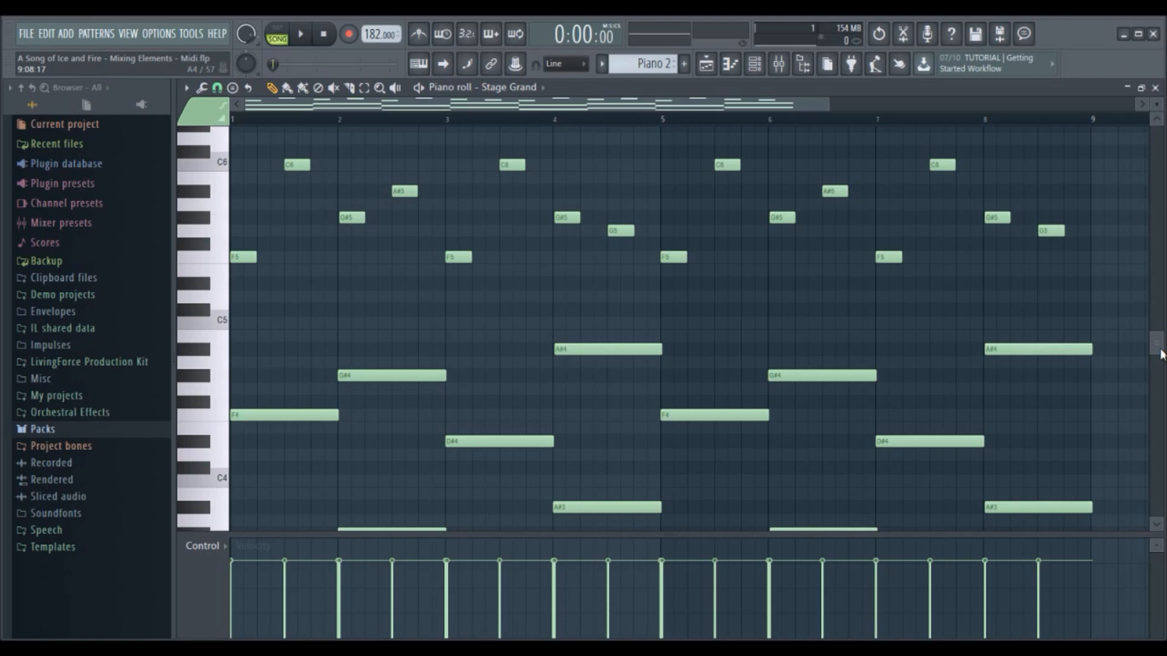
pyautogui.moveTo(1159, 354)
pyautogui.mouseDown()
pyautogui.moveTo(1159, 392)
pyautogui.moveTo(1161, 333)
pyautogui.mouseUp()
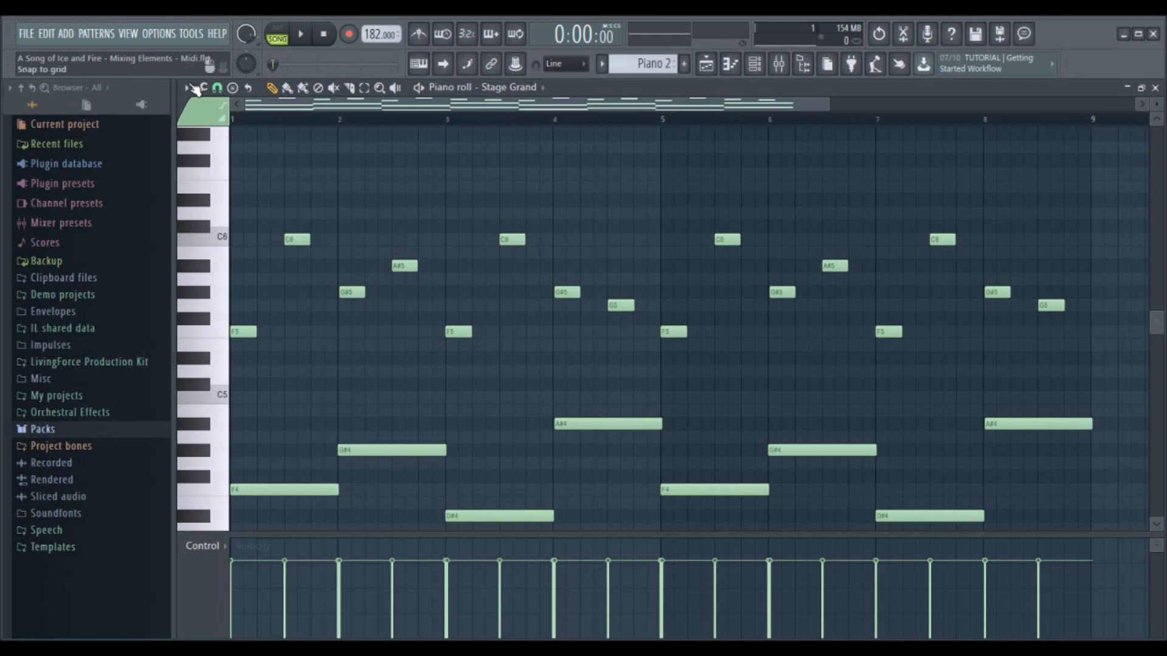
# - Export the project as a zipped loop package named A Song of Ice and Fire - Mixing Elements - Midi
pyautogui.click(29, 34)
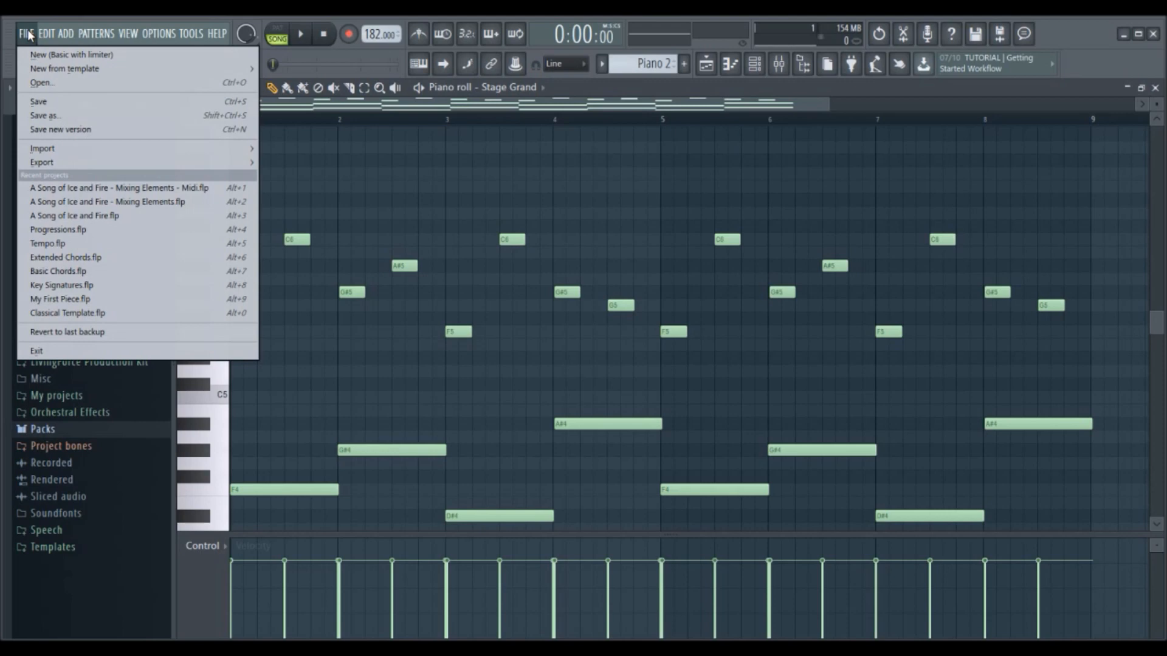
pyautogui.moveTo(67, 163)
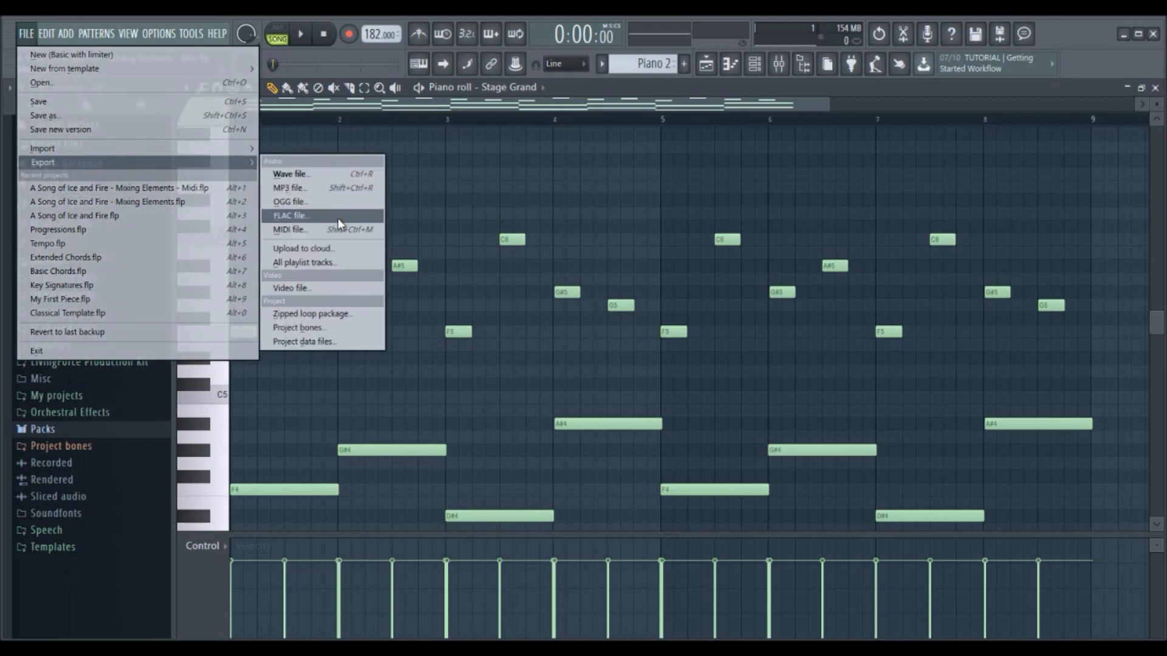
pyautogui.click(342, 315)
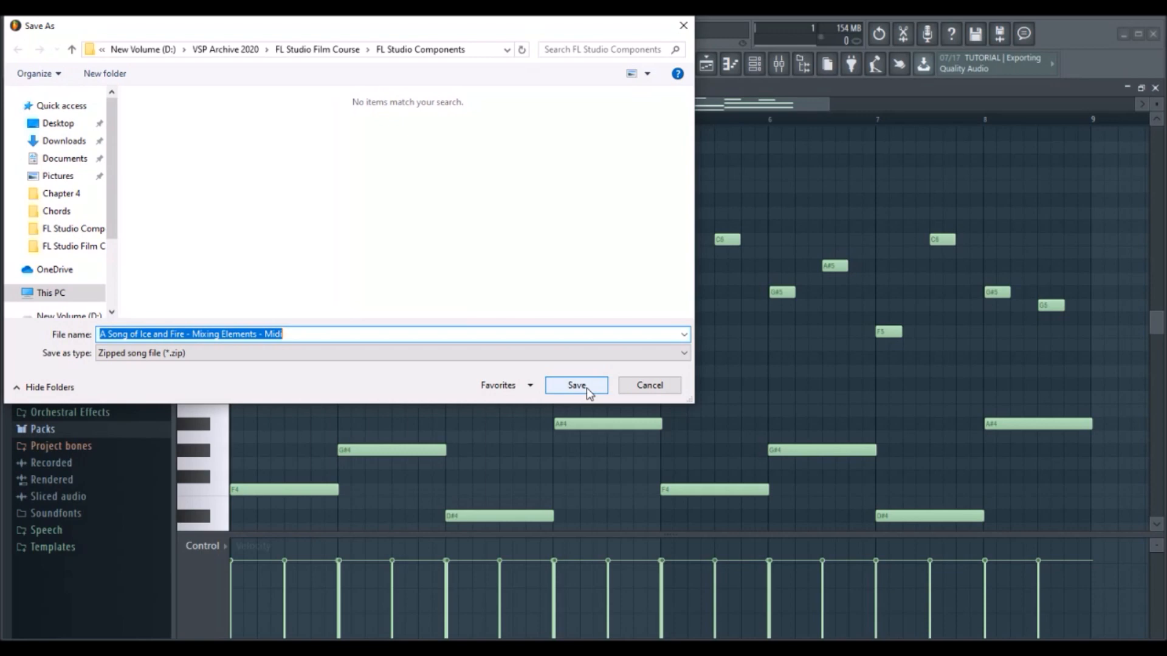
pyautogui.click(647, 389)
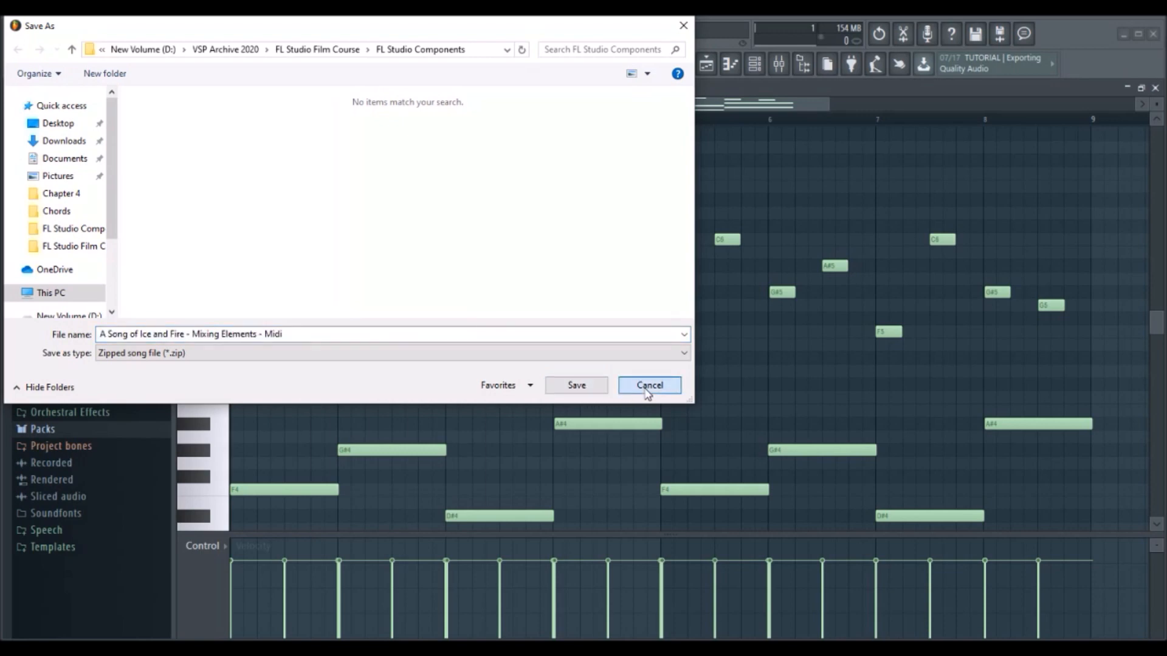
pyautogui.click(578, 385)
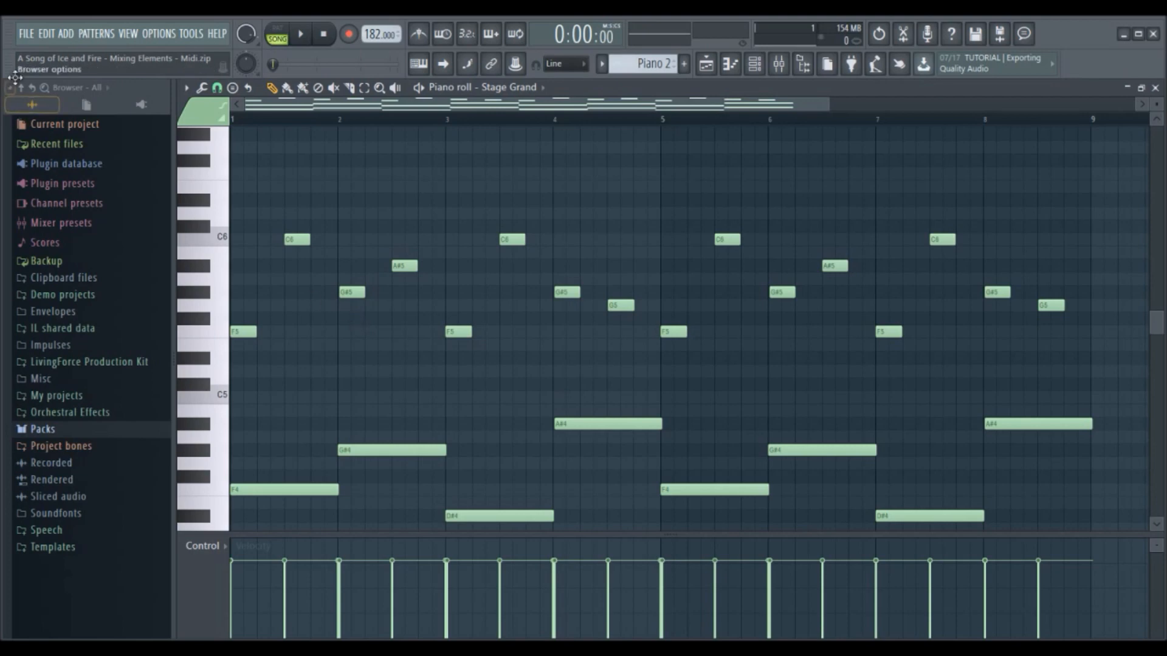
# - Start a MIDI import of the exported A Song of Ice and Fire - Mixing Elements - Midi file
pyautogui.click(26, 35)
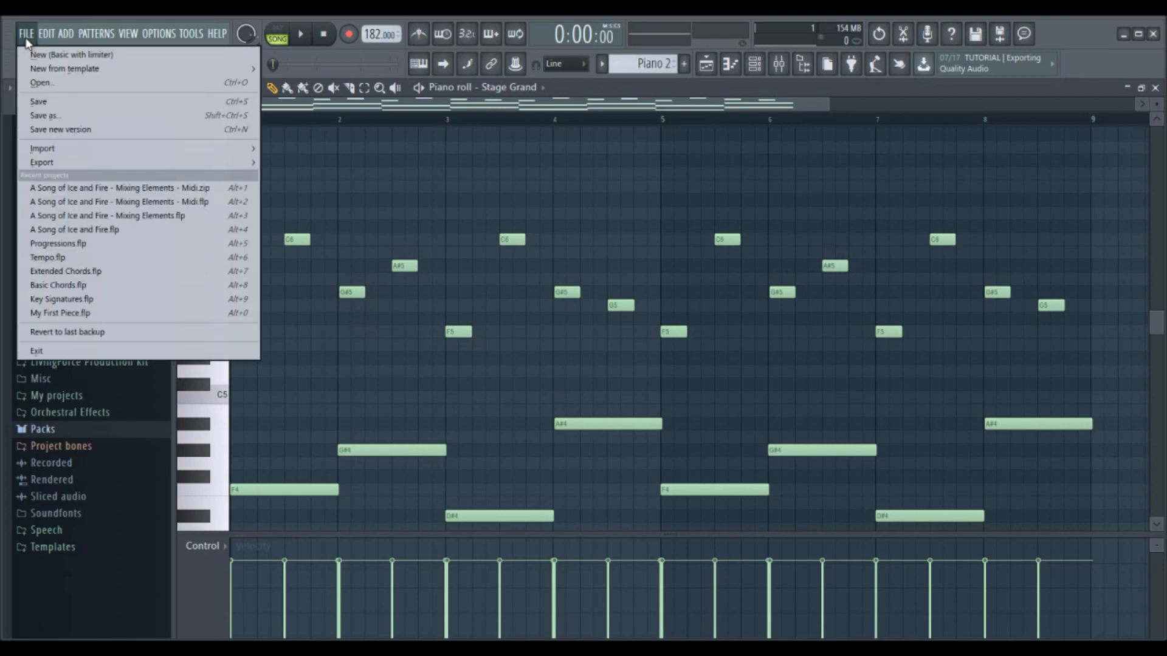
pyautogui.moveTo(77, 153)
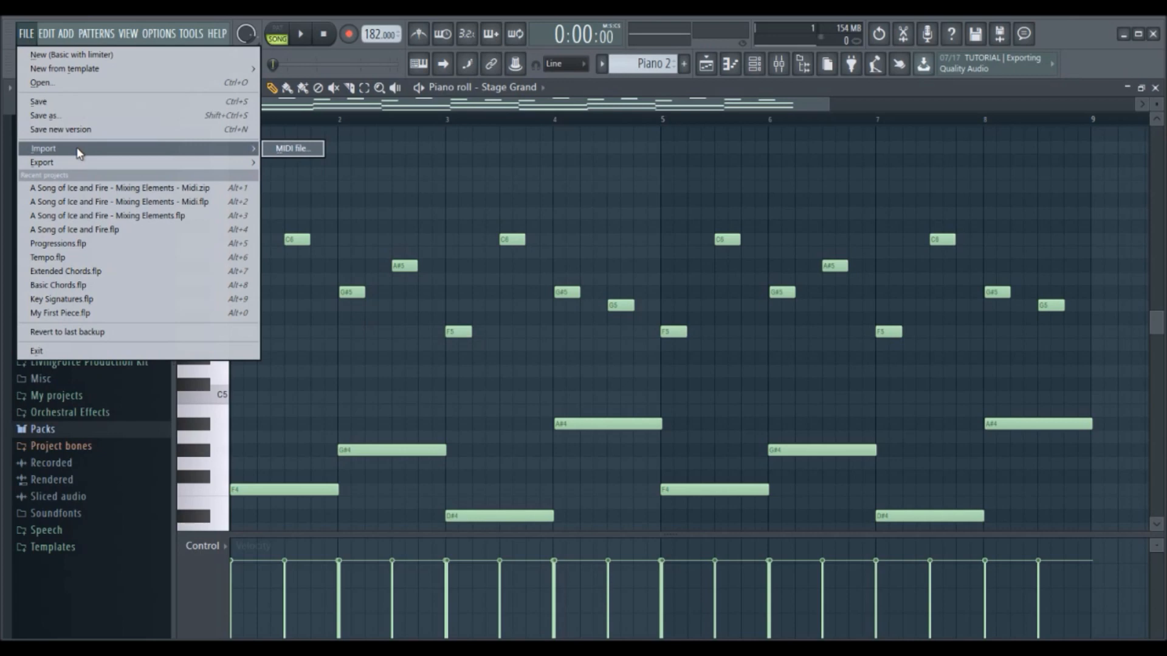
pyautogui.click(280, 148)
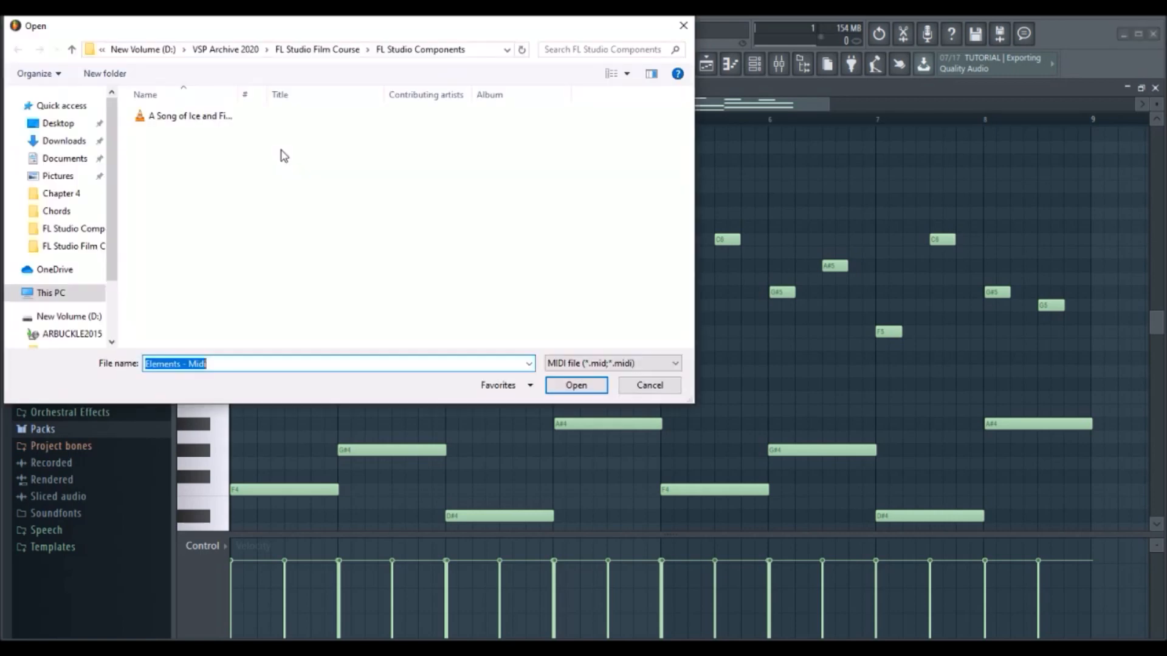
pyautogui.doubleClick(243, 120)
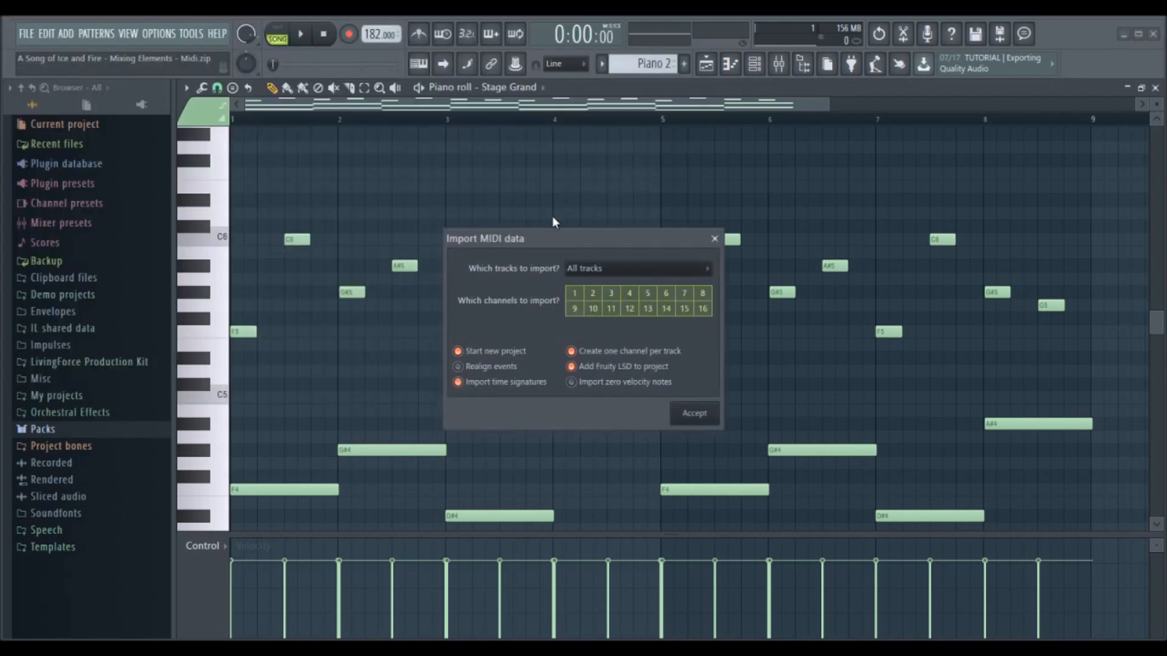
# - Import all MIDI tracks into a new project with one channel per track and without adding Fruity LSD
pyautogui.click(622, 275)
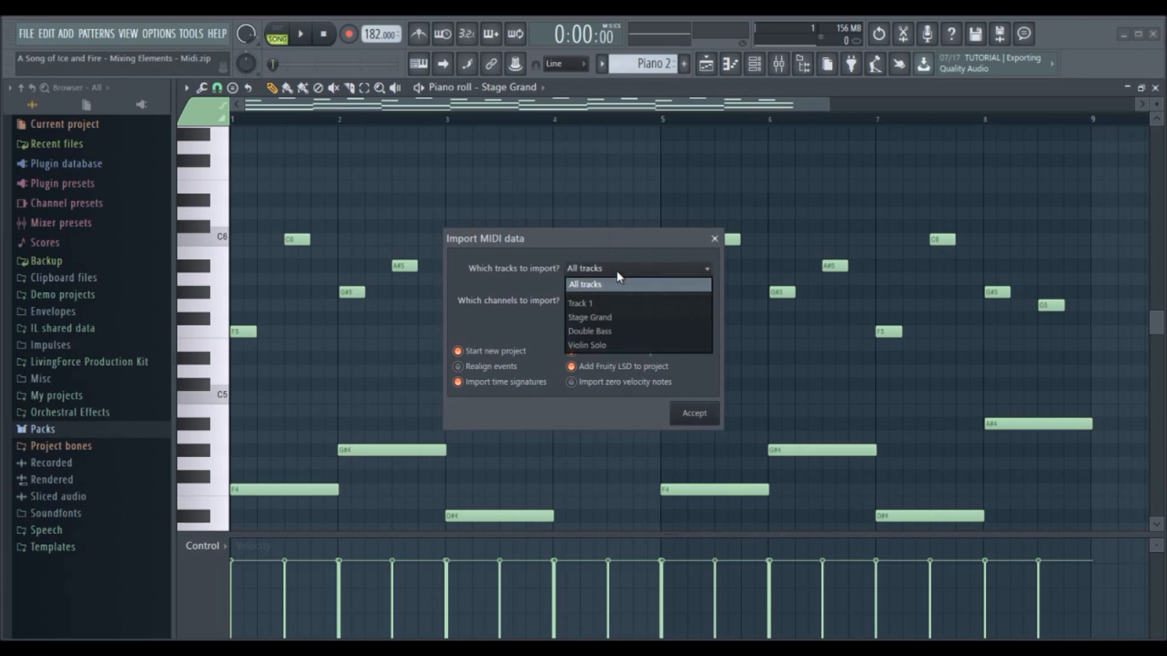
pyautogui.click(622, 280)
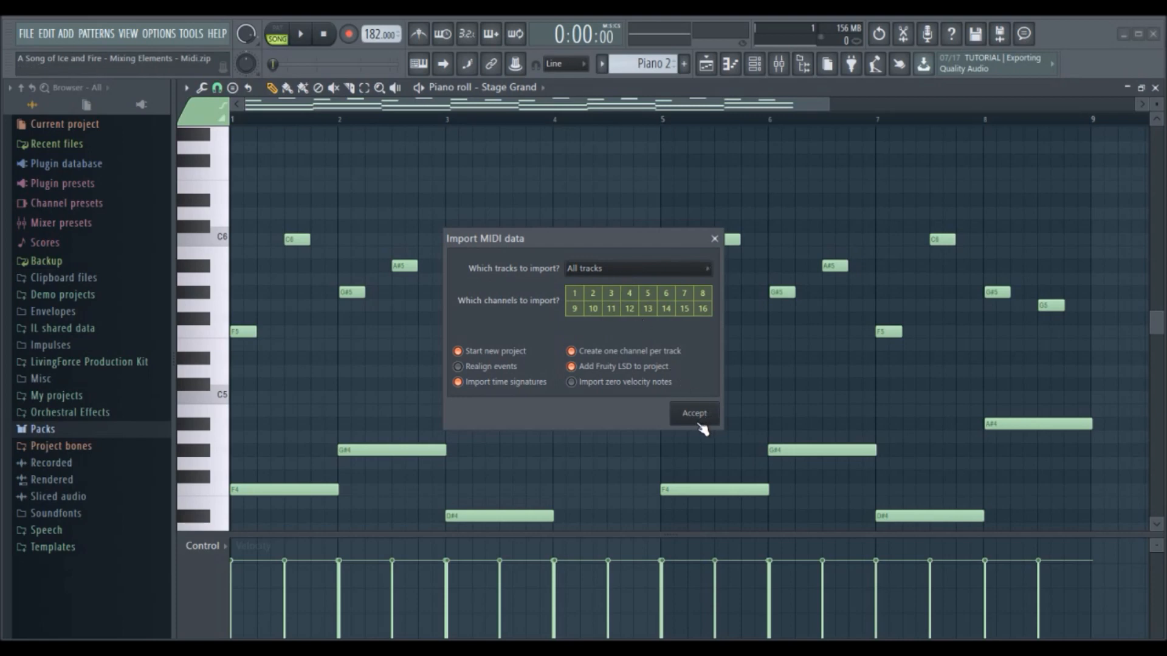
pyautogui.click(458, 351)
pyautogui.click(461, 353)
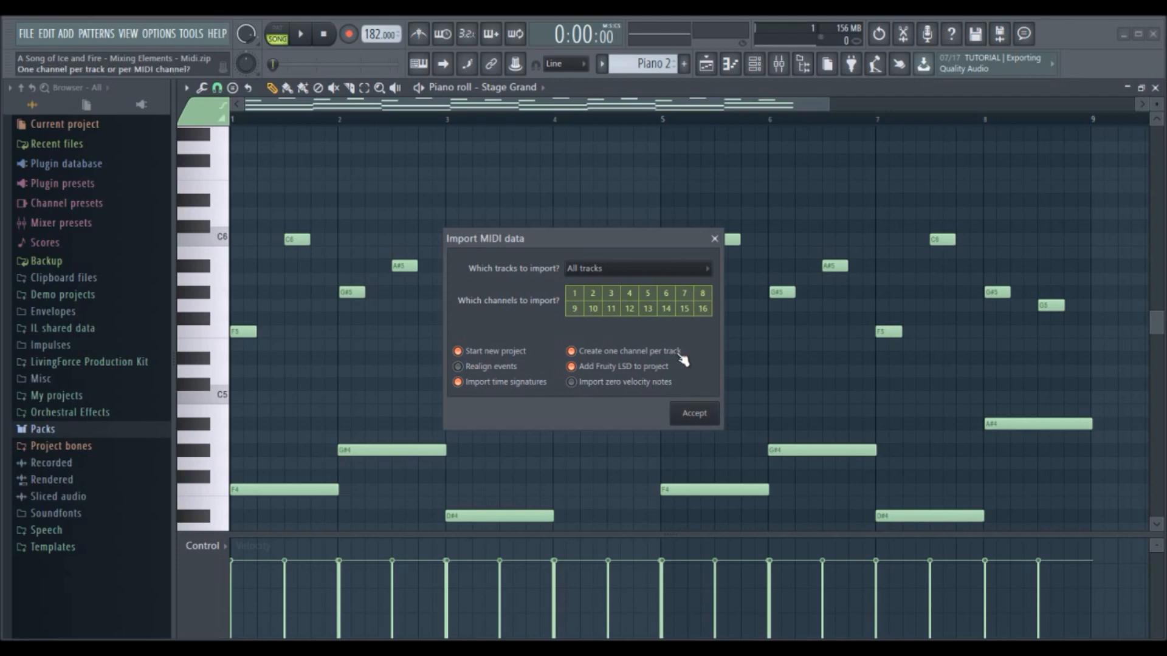
pyautogui.click(574, 368)
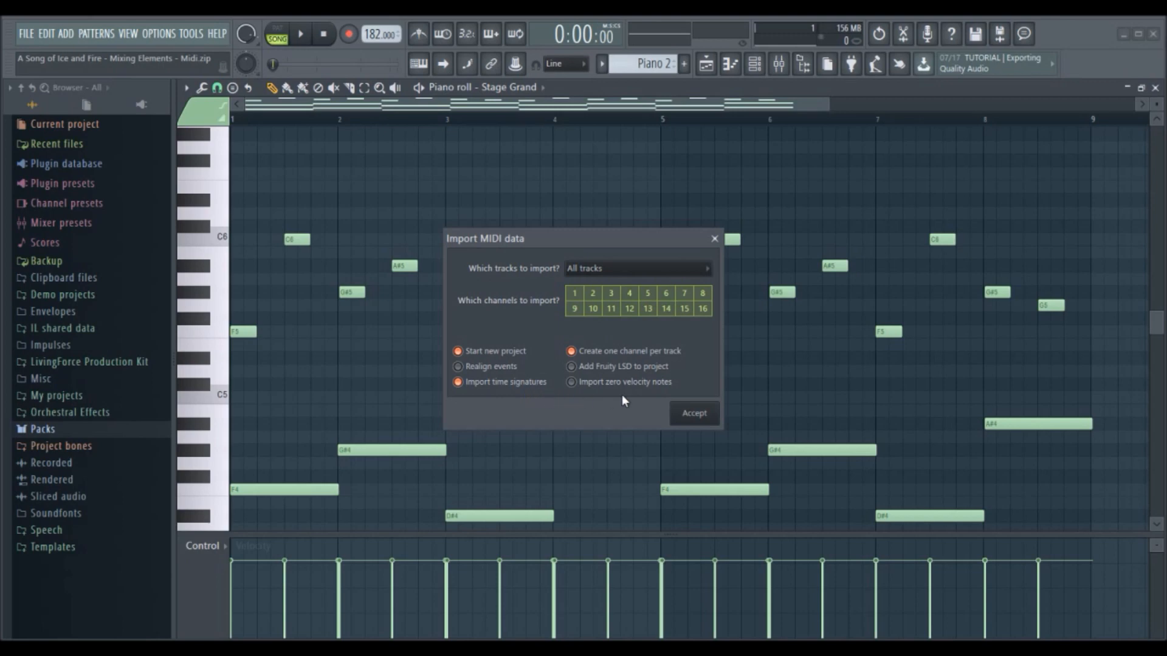
pyautogui.click(694, 415)
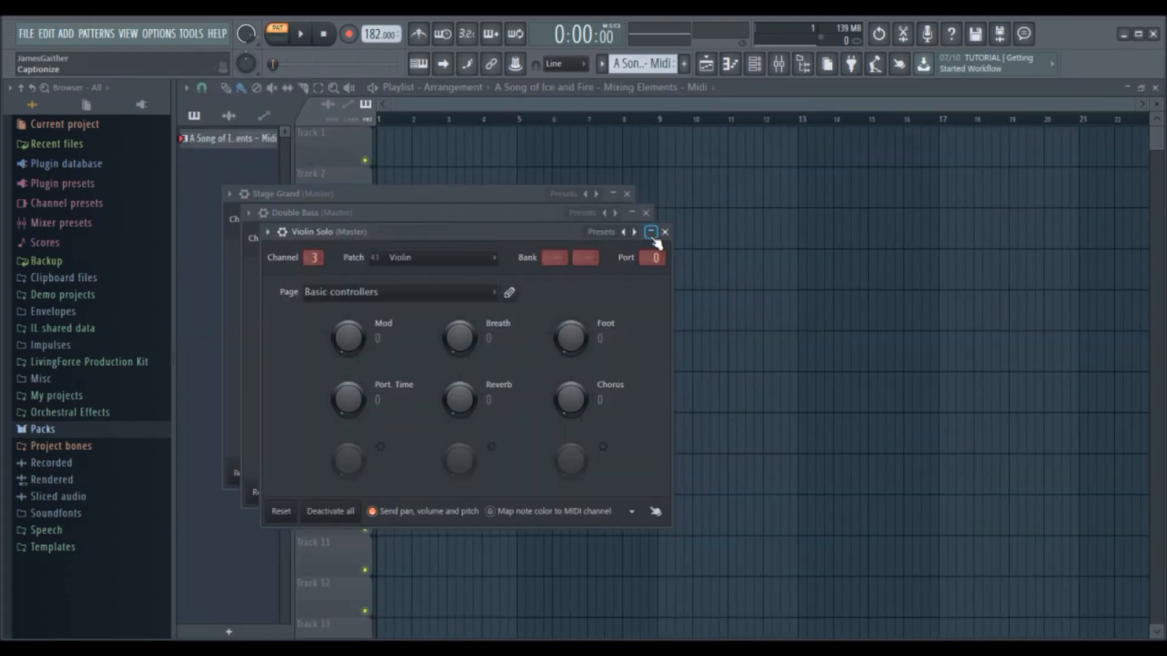
# - Close the Violin Solo, Double Bass and Stage Grand channel settings windows
pyautogui.click(664, 232)
pyautogui.click(646, 212)
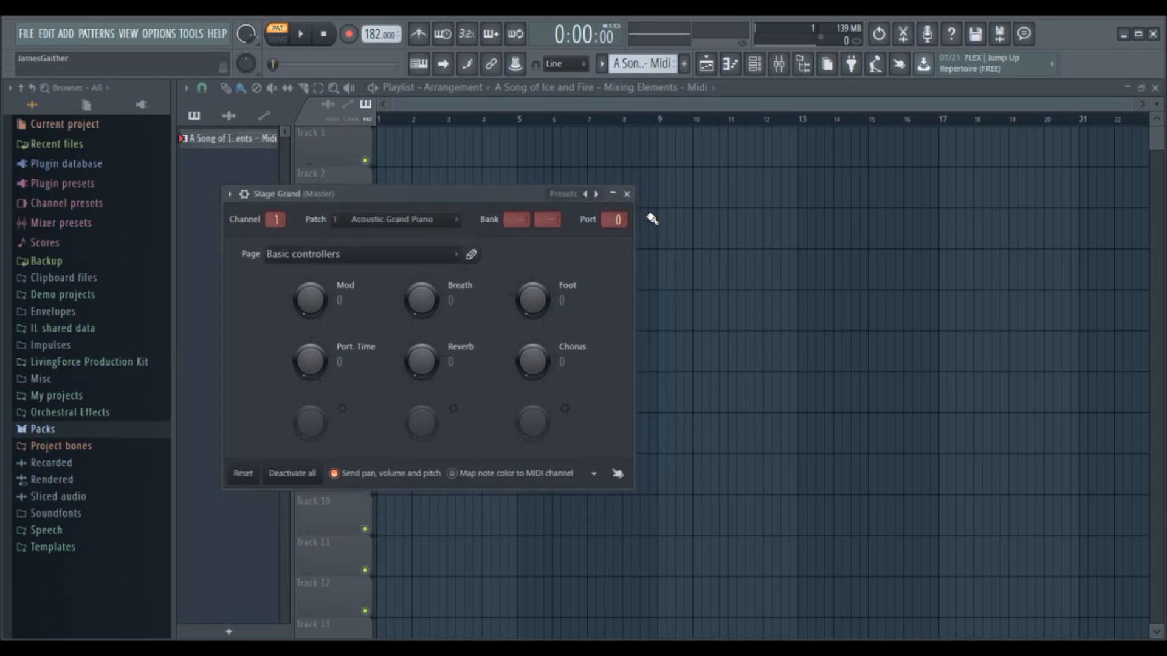
pyautogui.click(627, 193)
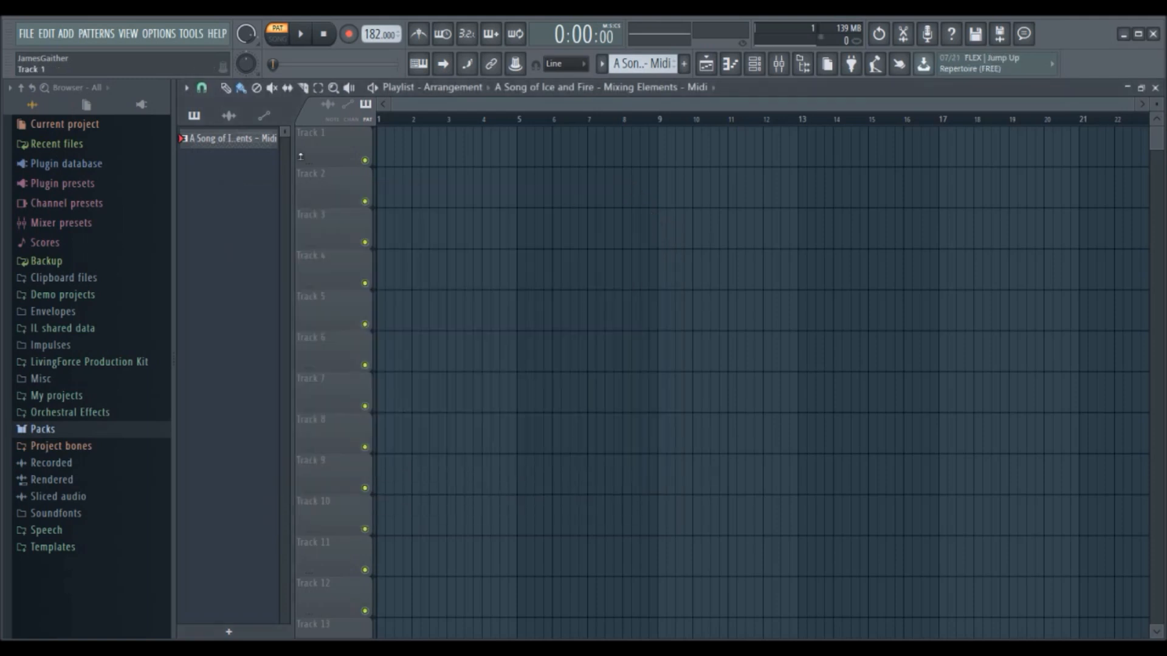
# - Open the imported pattern in the piano roll, examine its high and low Stage Grand notes, and show the channel rack
pyautogui.doubleClick(232, 141)
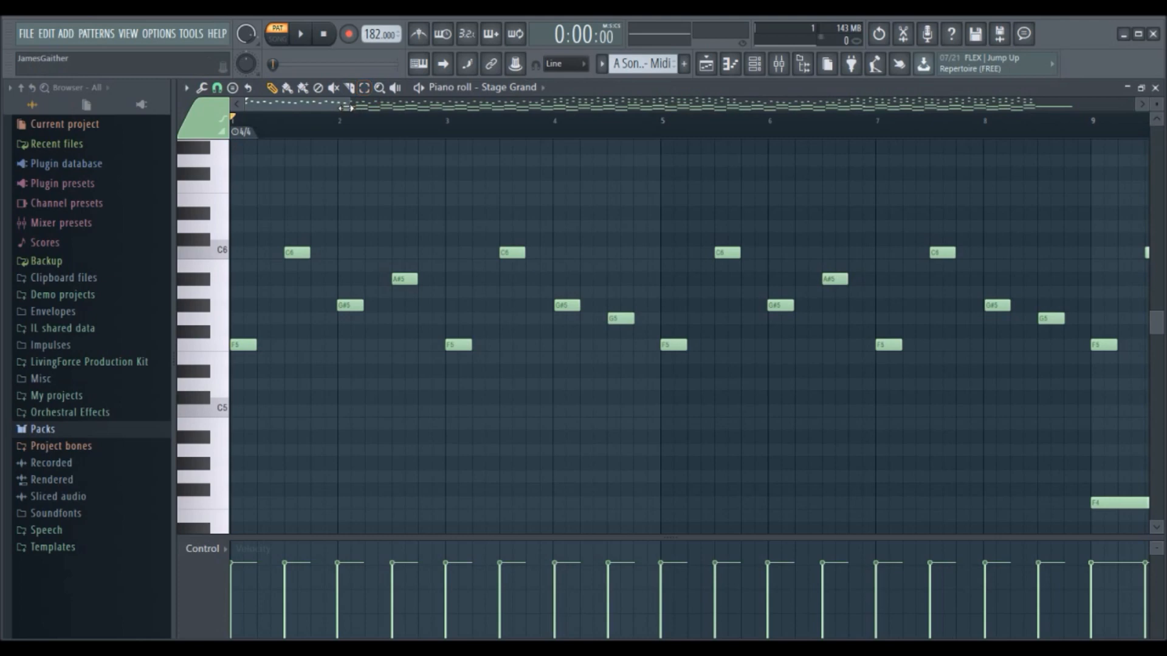
pyautogui.moveTo(352, 108); pyautogui.dragTo(831, 67)
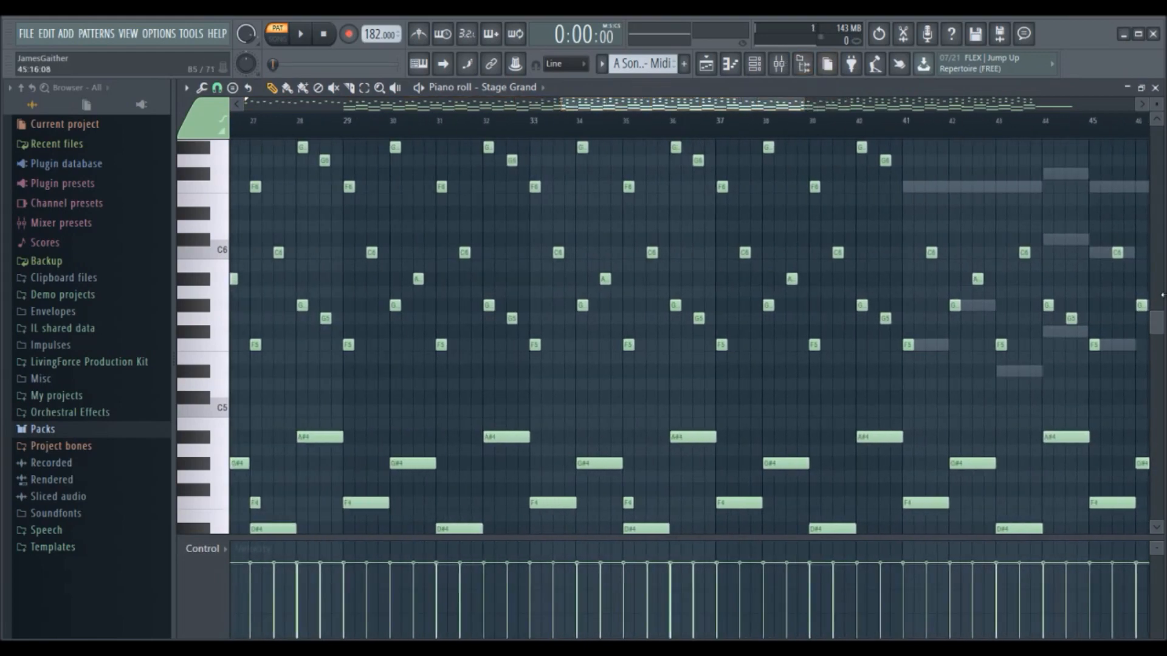
pyautogui.moveTo(1155, 319); pyautogui.dragTo(1157, 414)
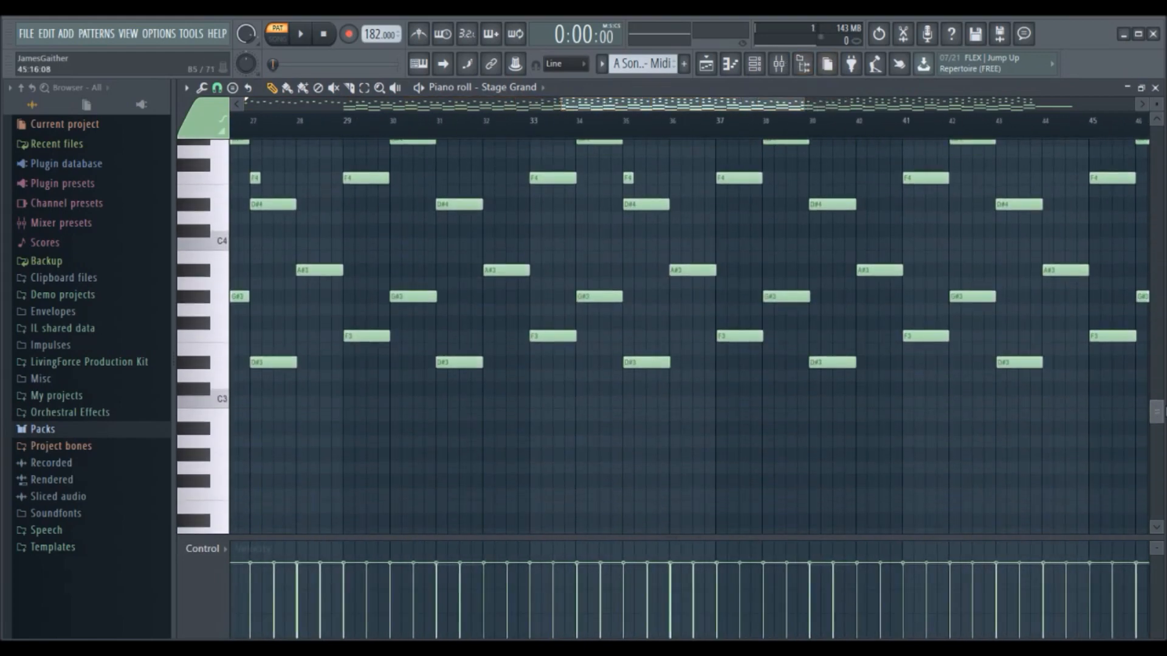
pyautogui.moveTo(751, 107); pyautogui.dragTo(406, 136)
pyautogui.click(755, 67)
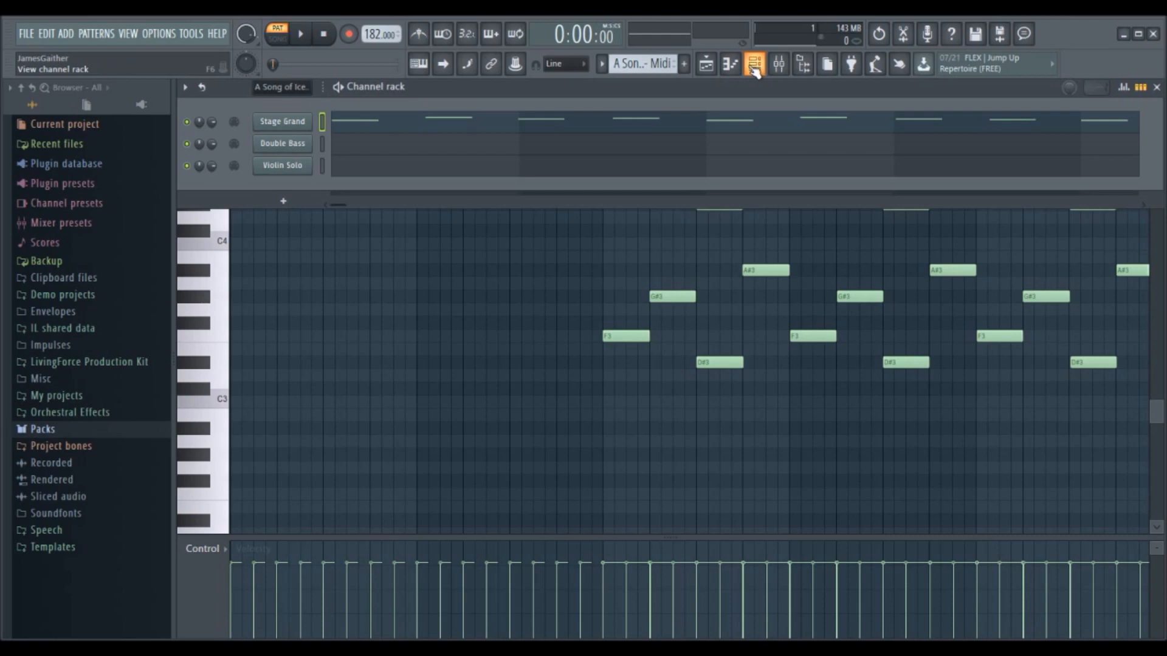
pyautogui.click(598, 67)
pyautogui.click(602, 70)
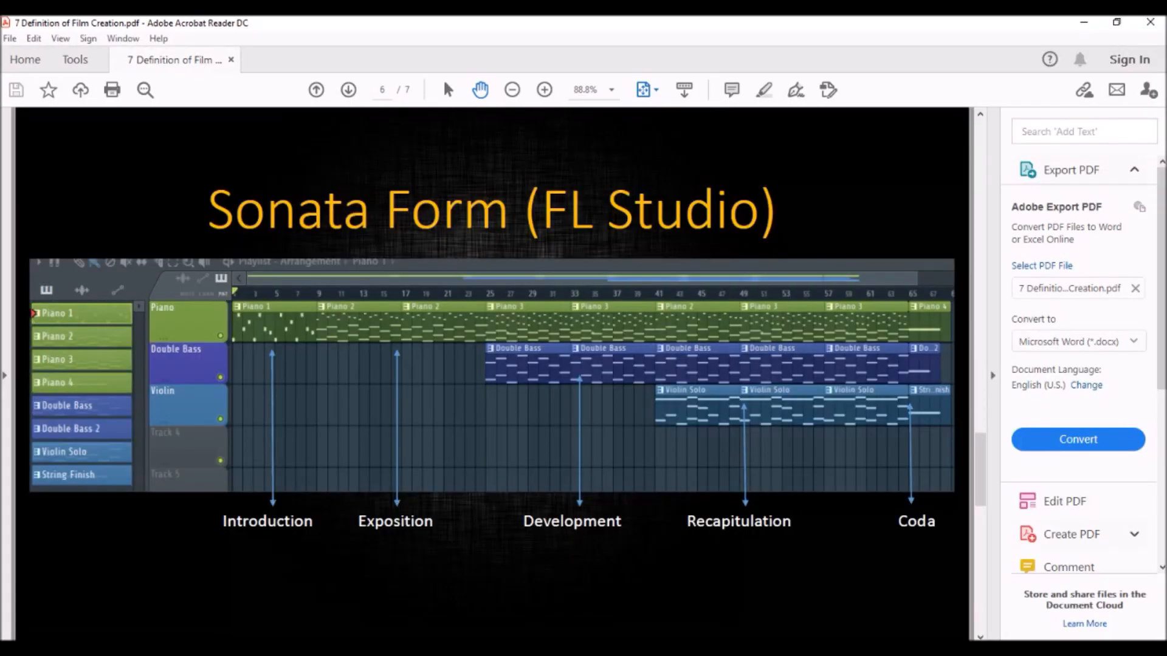
pyautogui.click(664, 655)
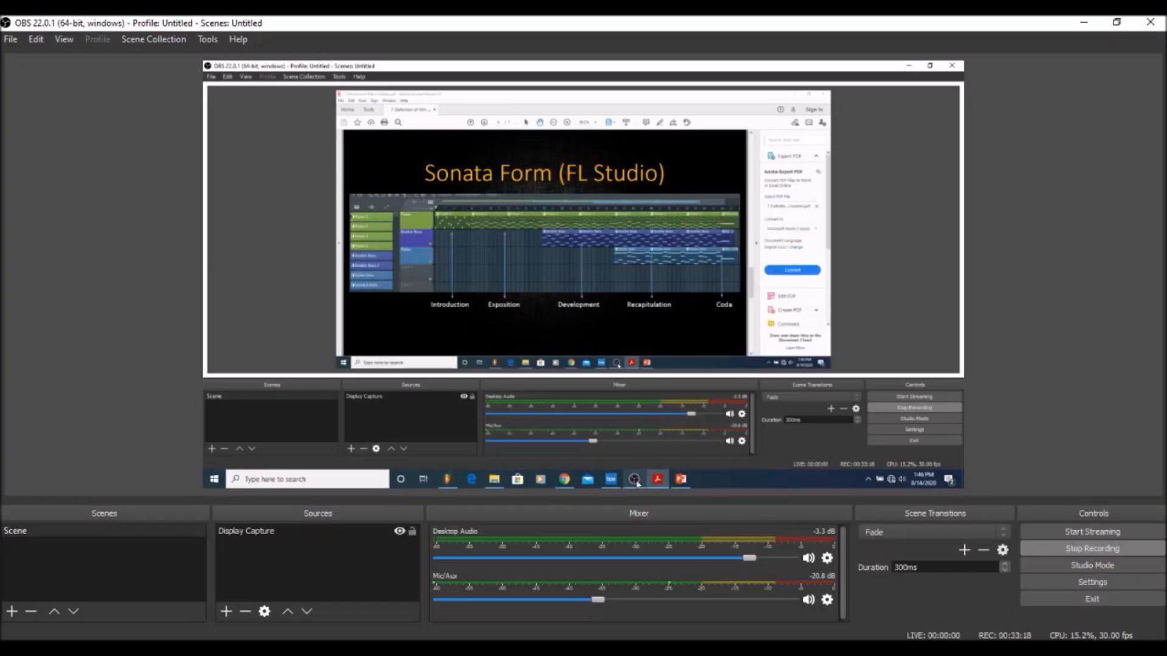